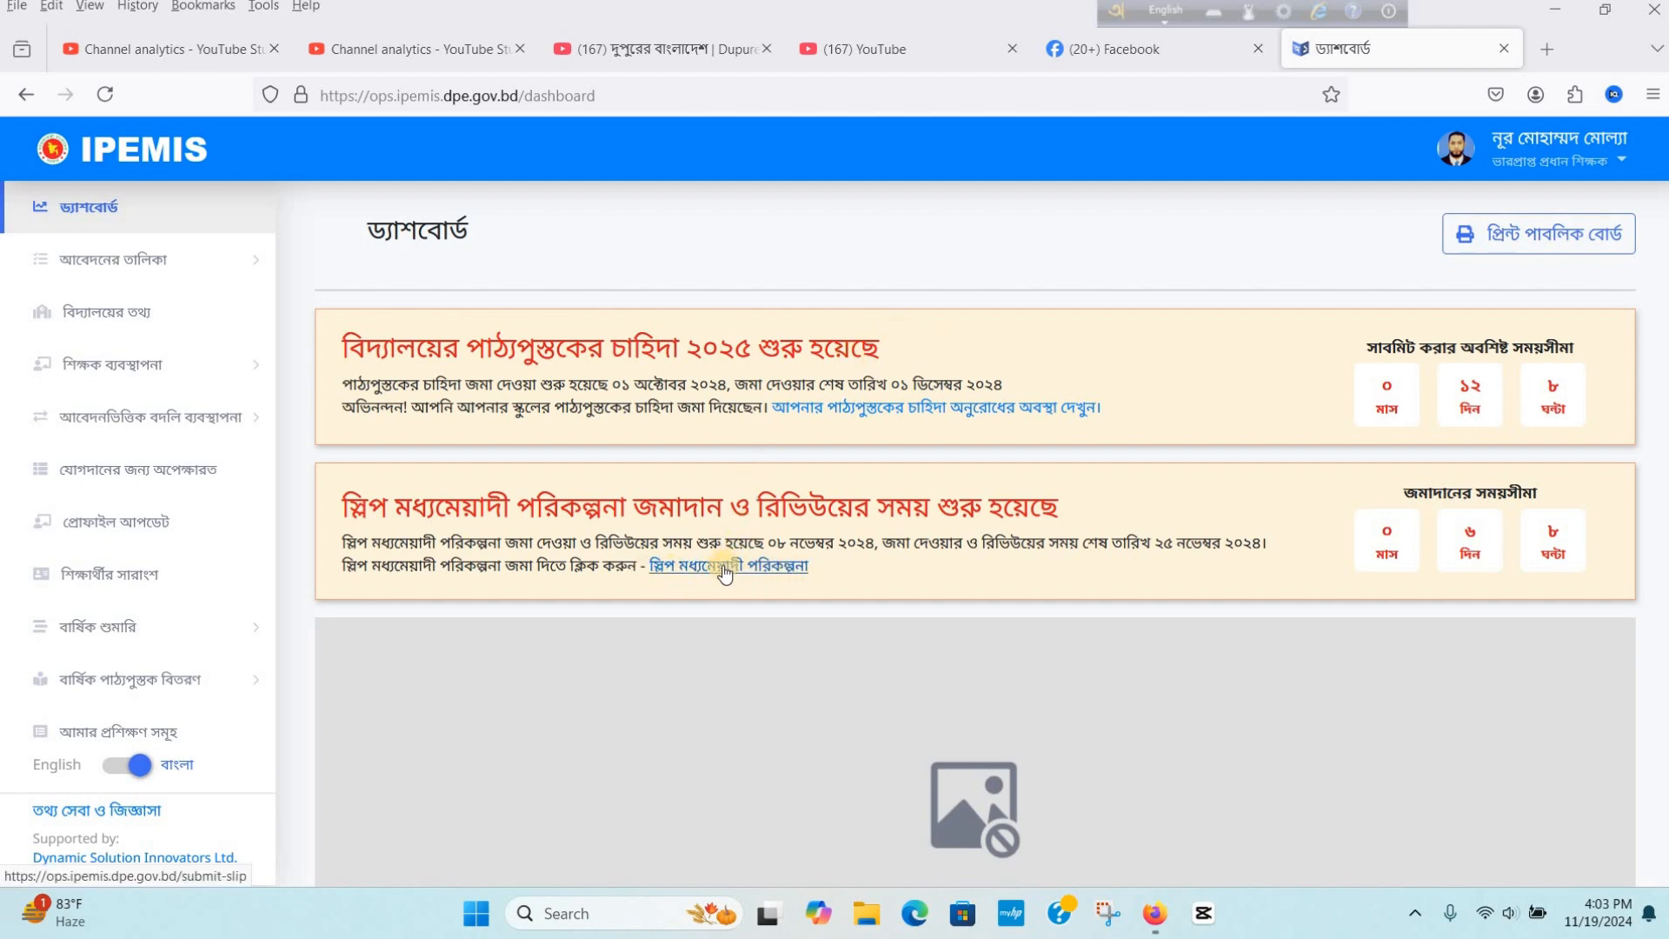
- Open the SLIP medium-term plan application and review its school information, student data and situation analysis sections
click(725, 561)
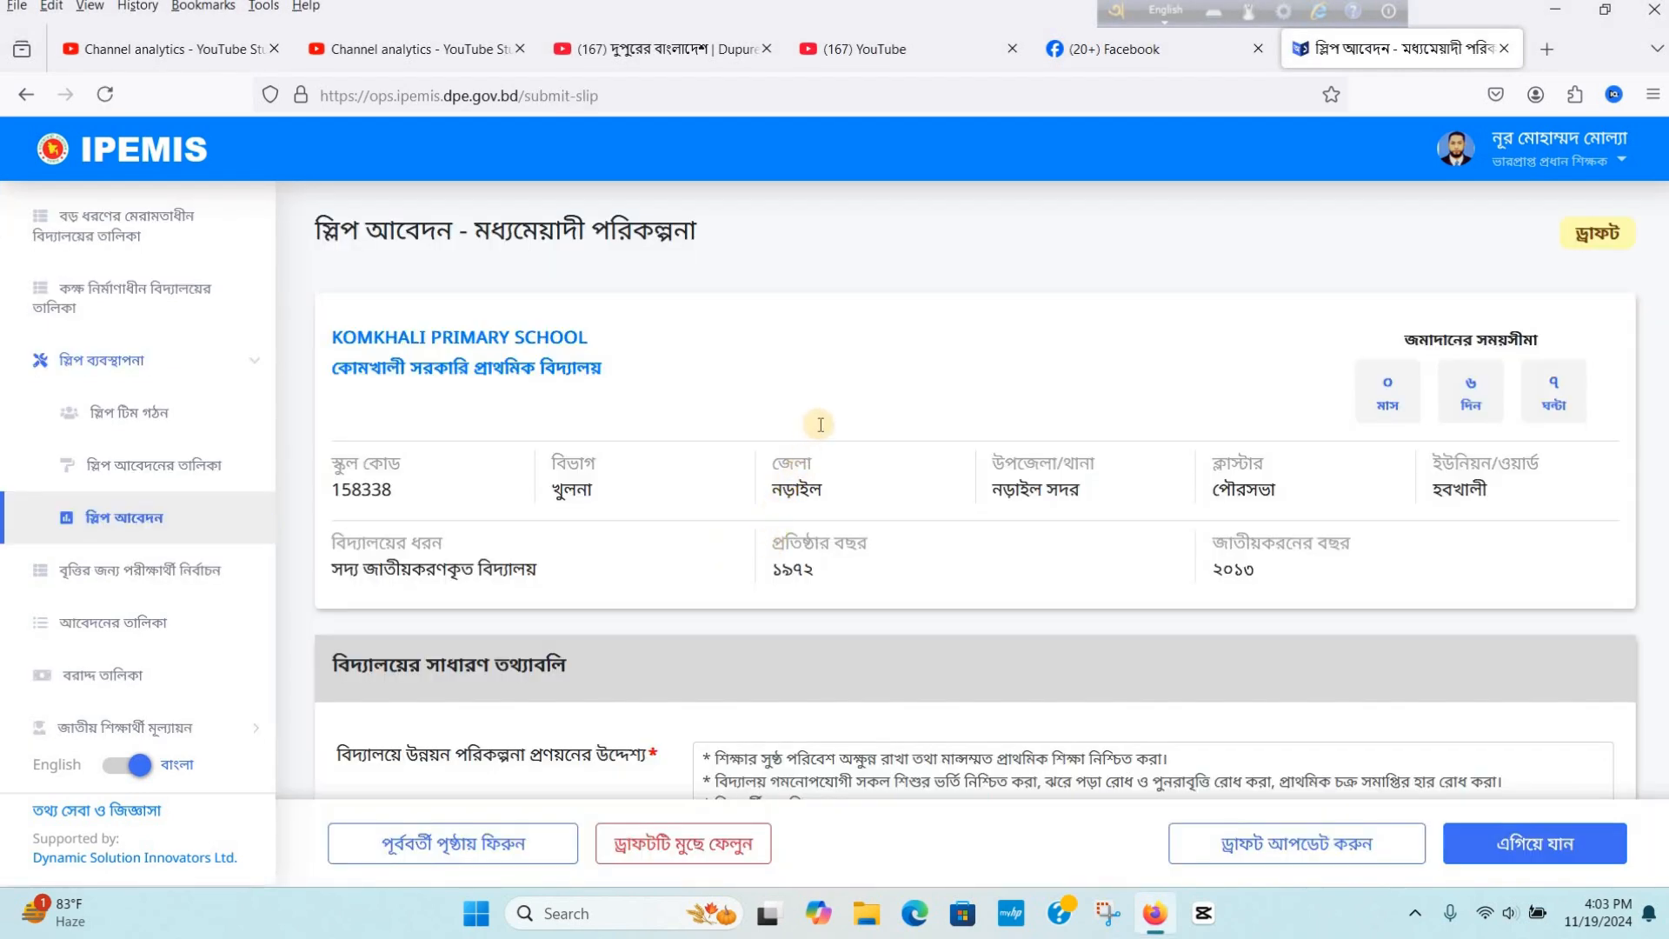
scroll(819, 424, down, 1)
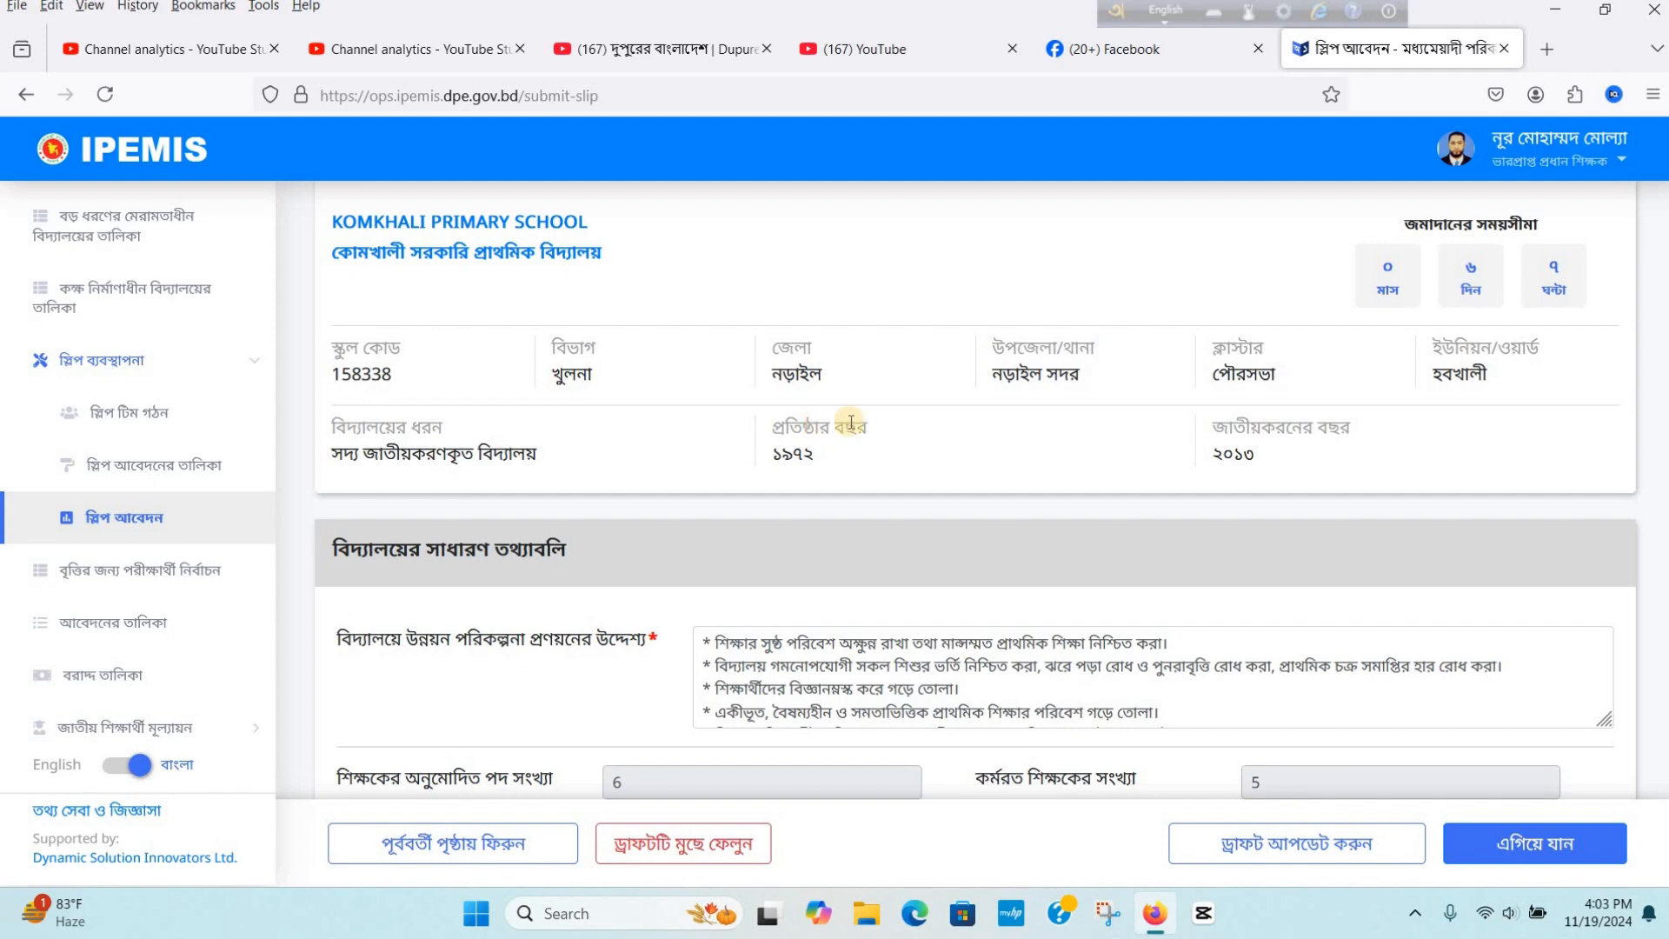
scroll(996, 442, down, 2)
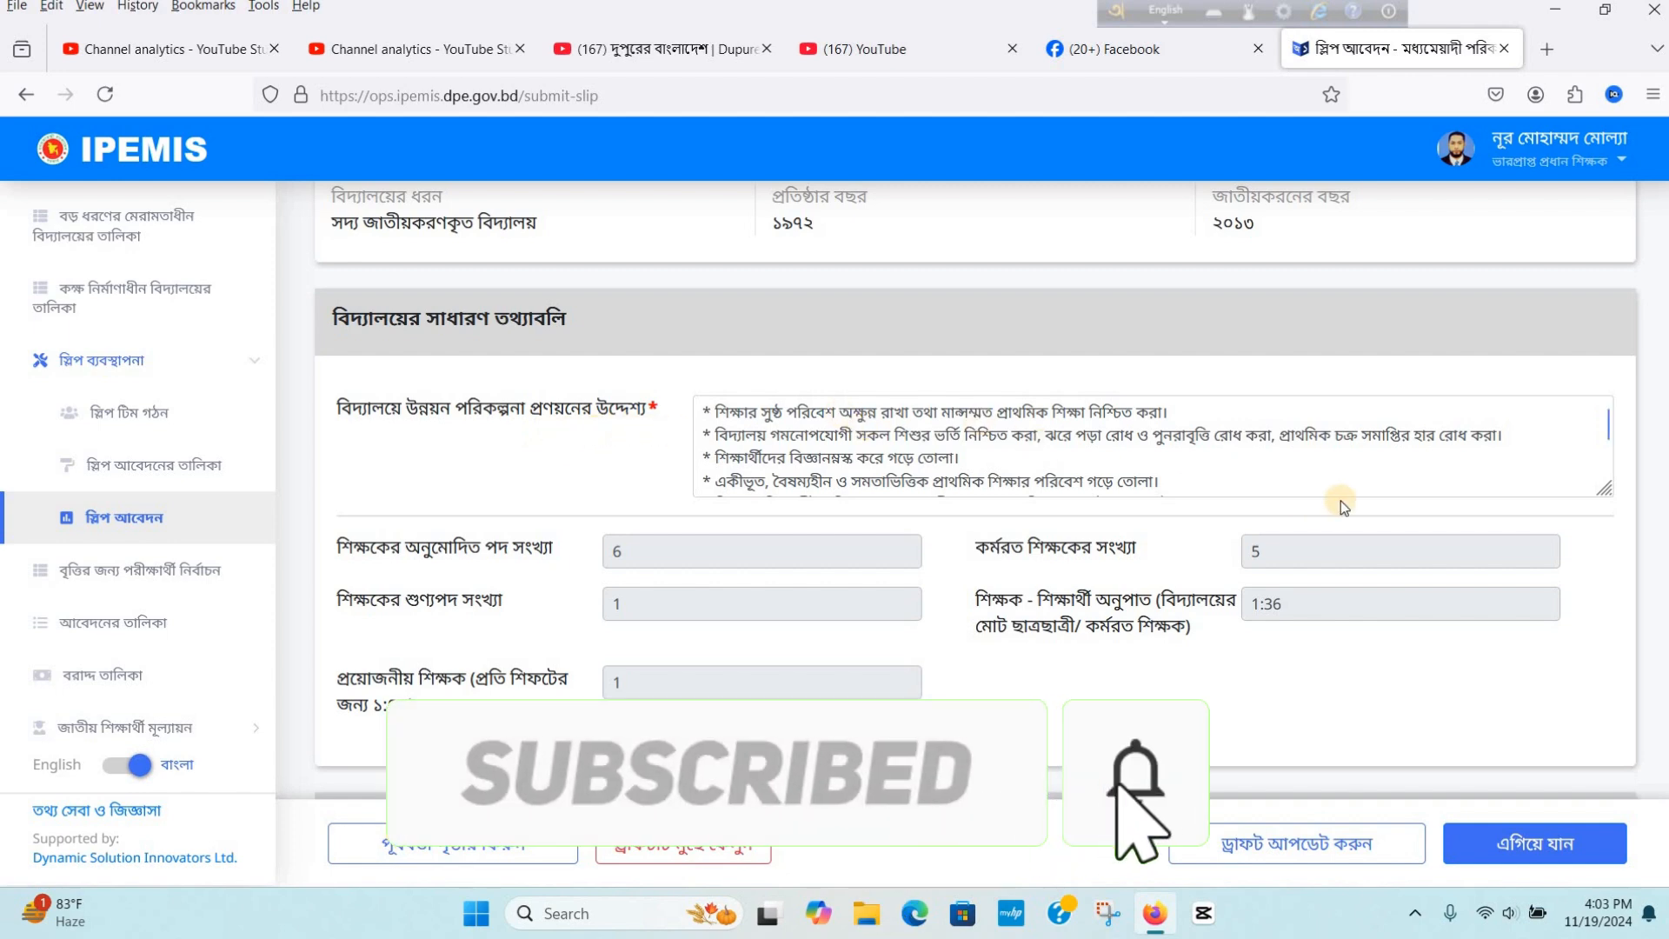
scroll(1342, 501, up, 3)
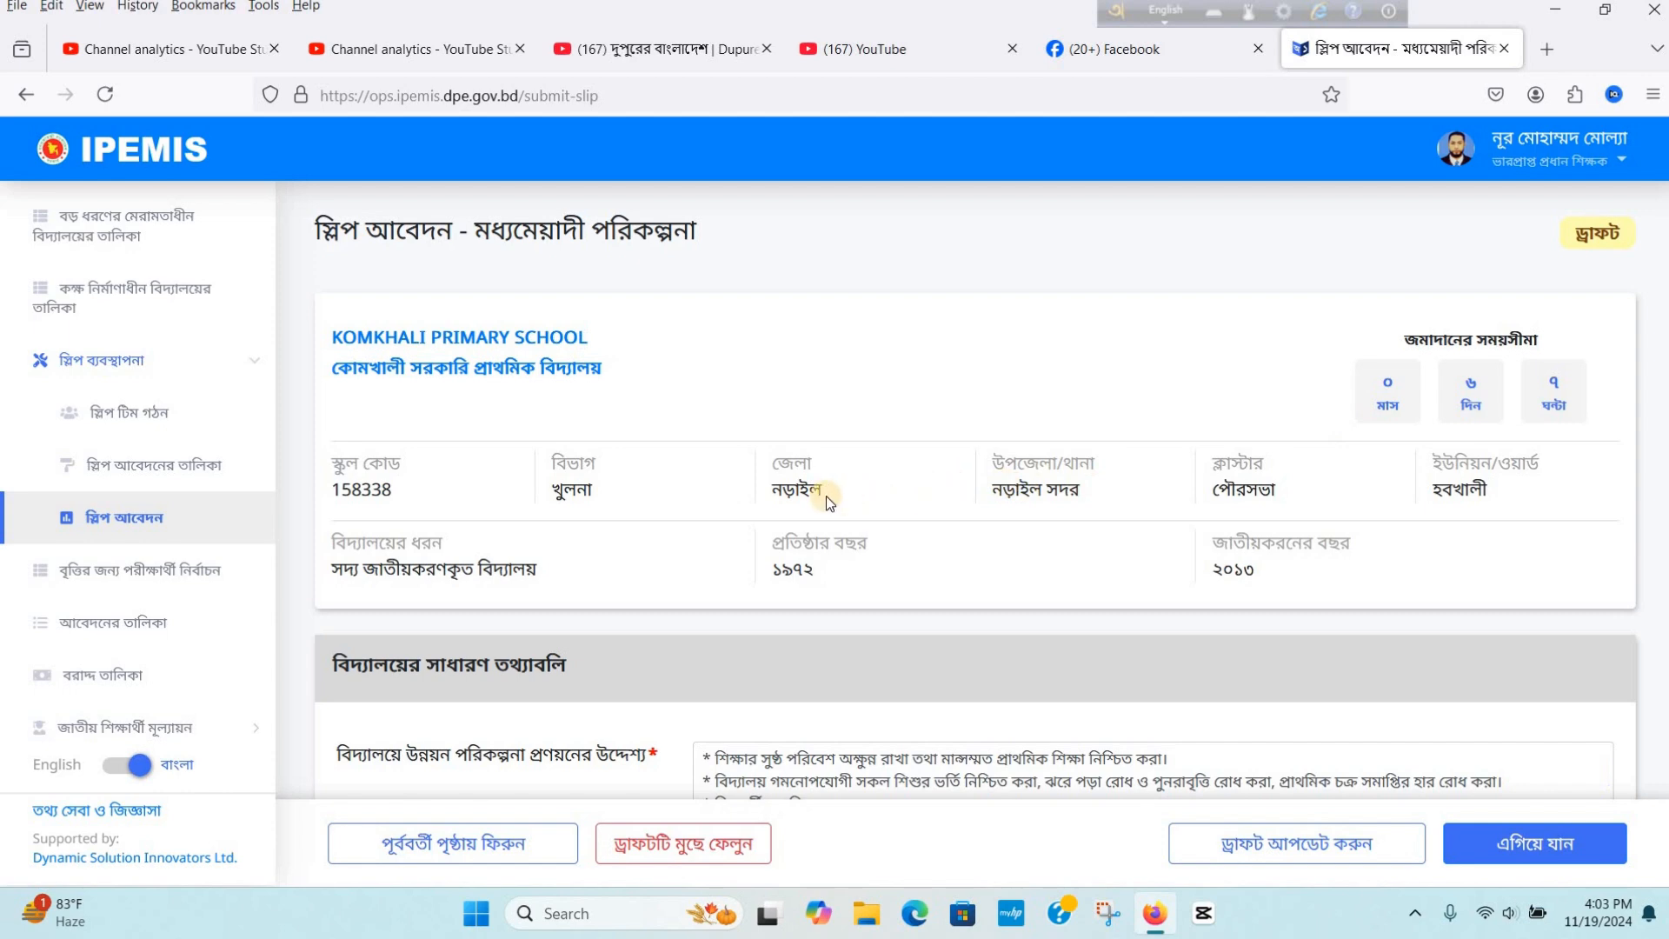
scroll(825, 495, down, 4)
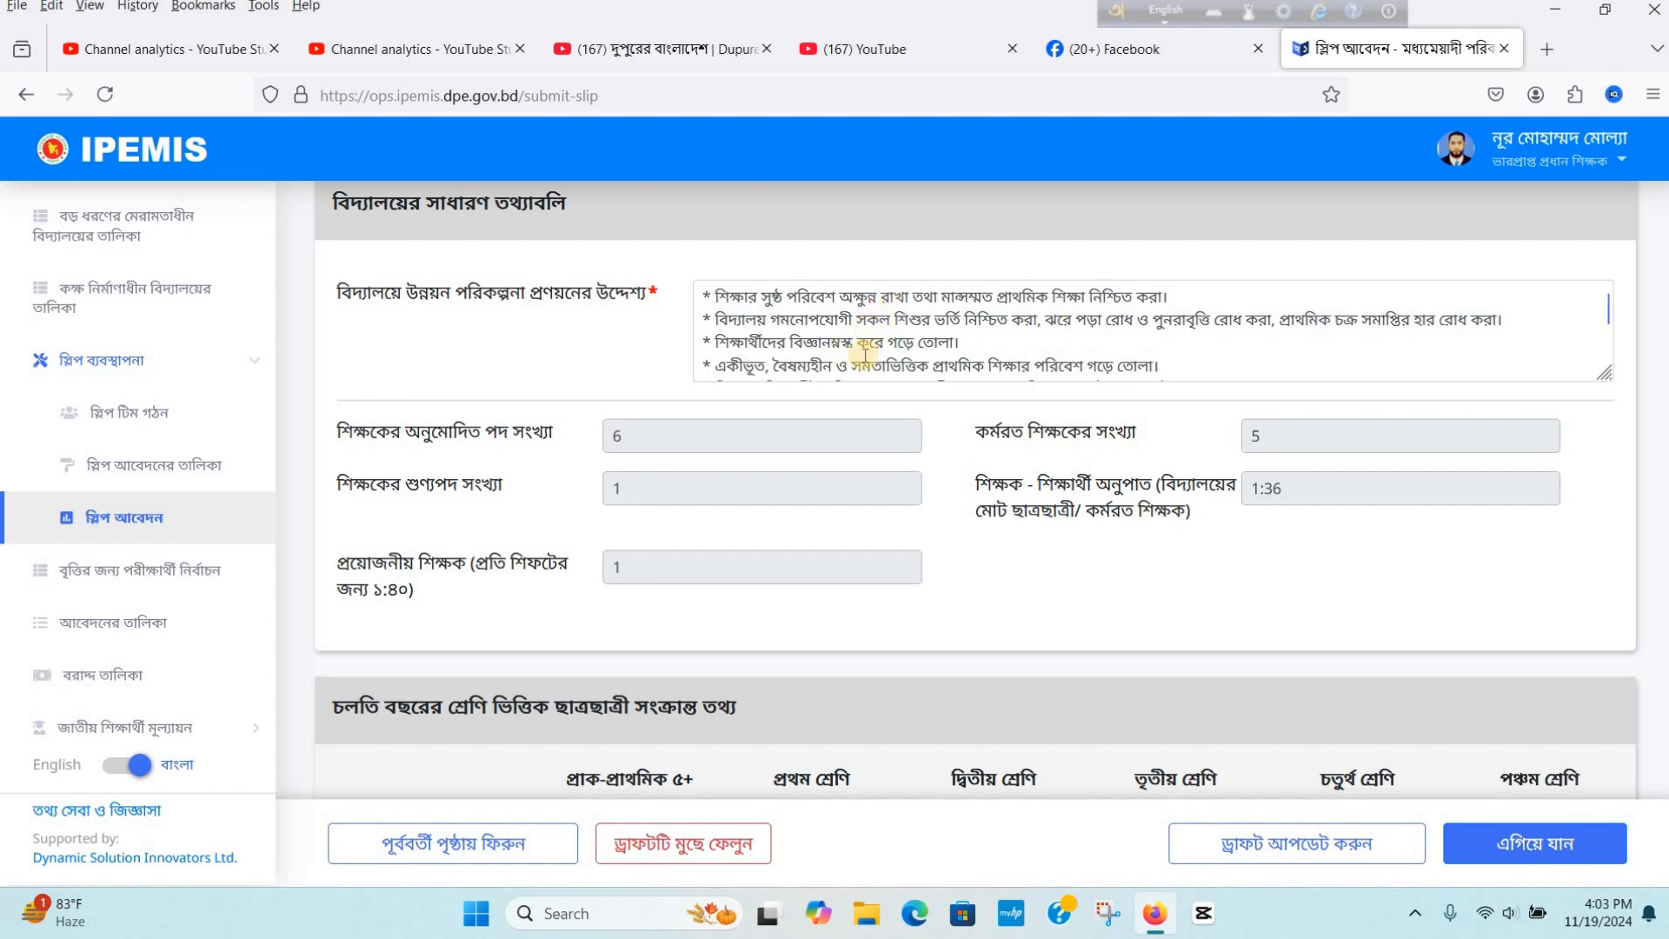
scroll(864, 355, down, 2)
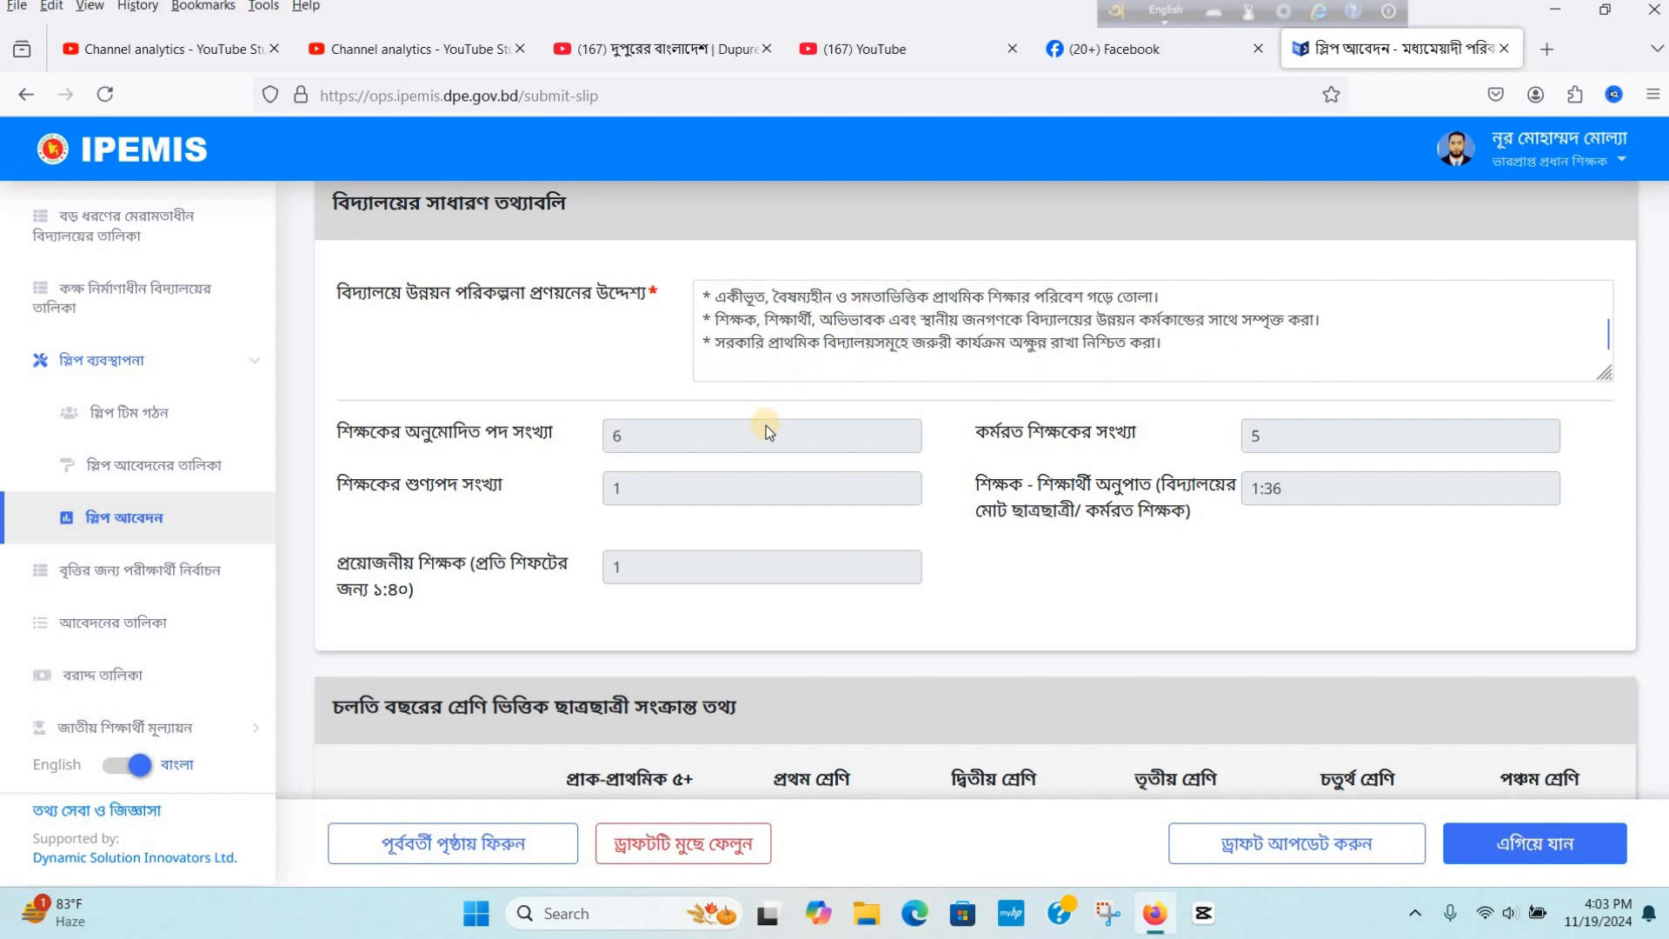
scroll(764, 425, down, 3)
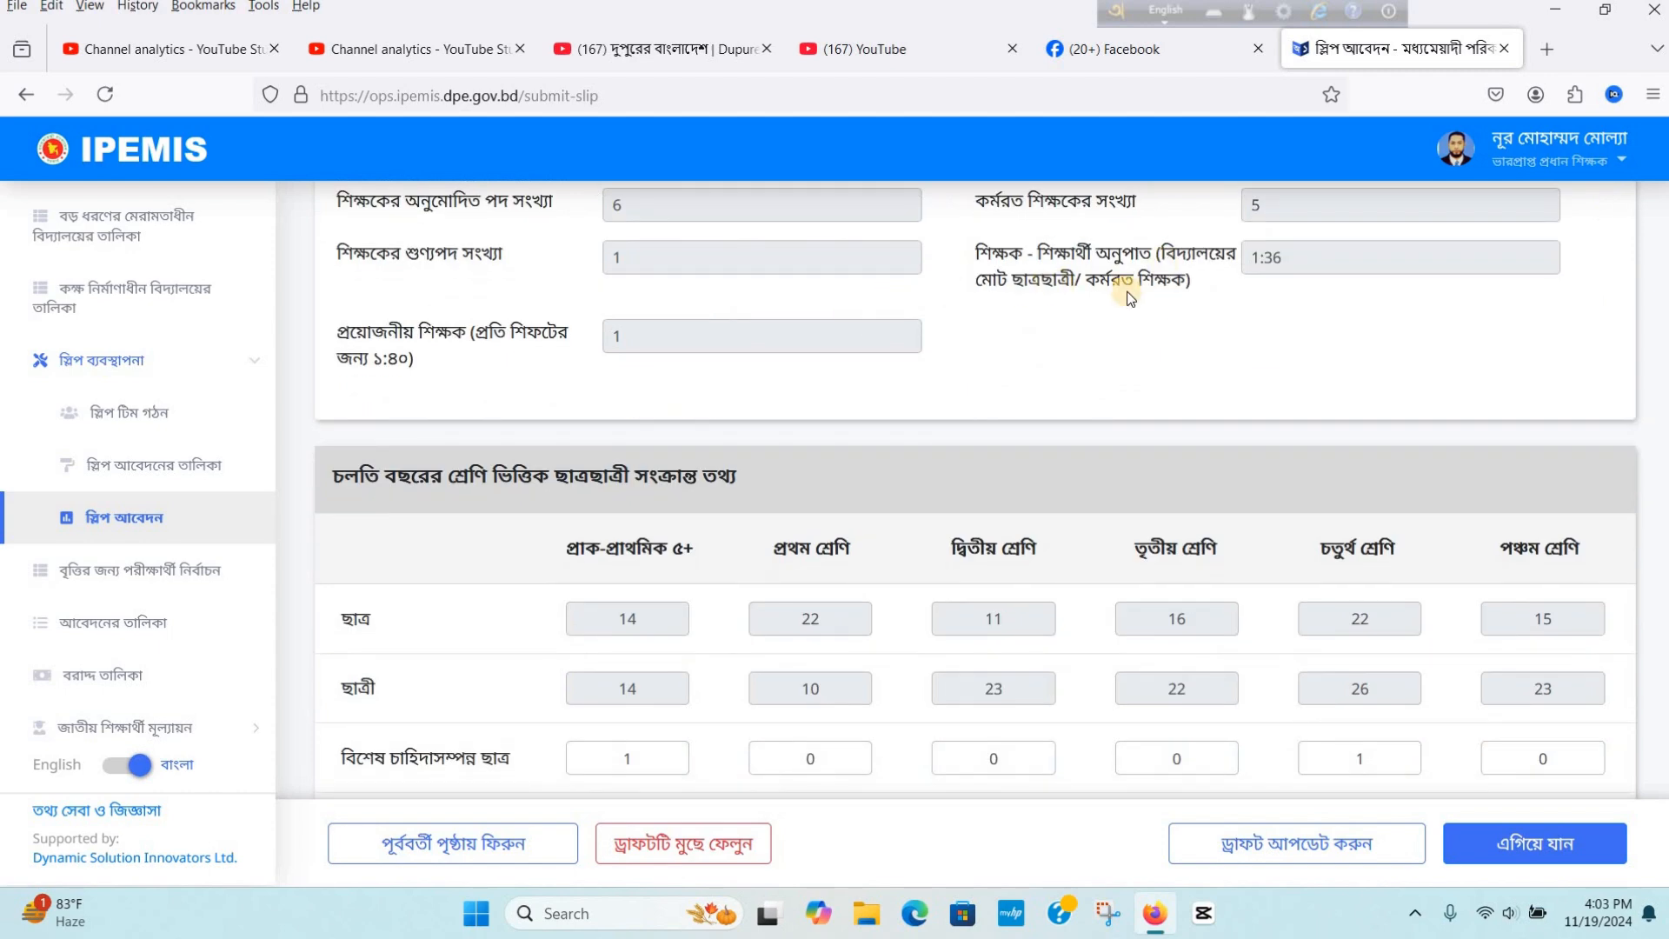
scroll(927, 328, down, 3)
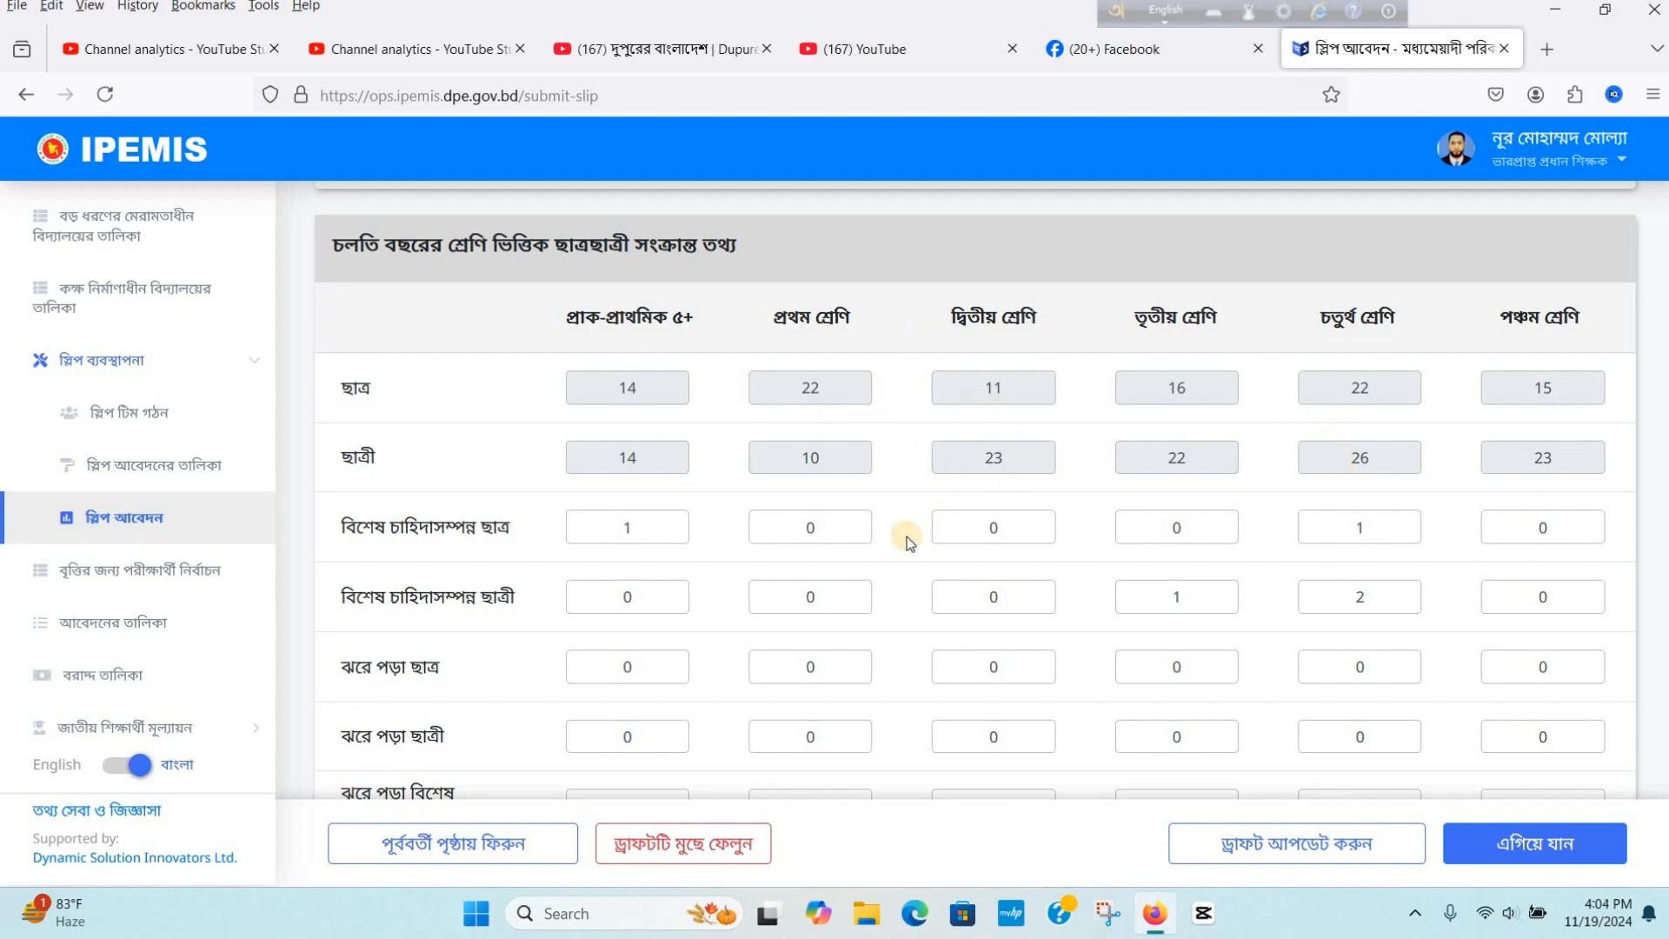
scroll(468, 426, down, 2)
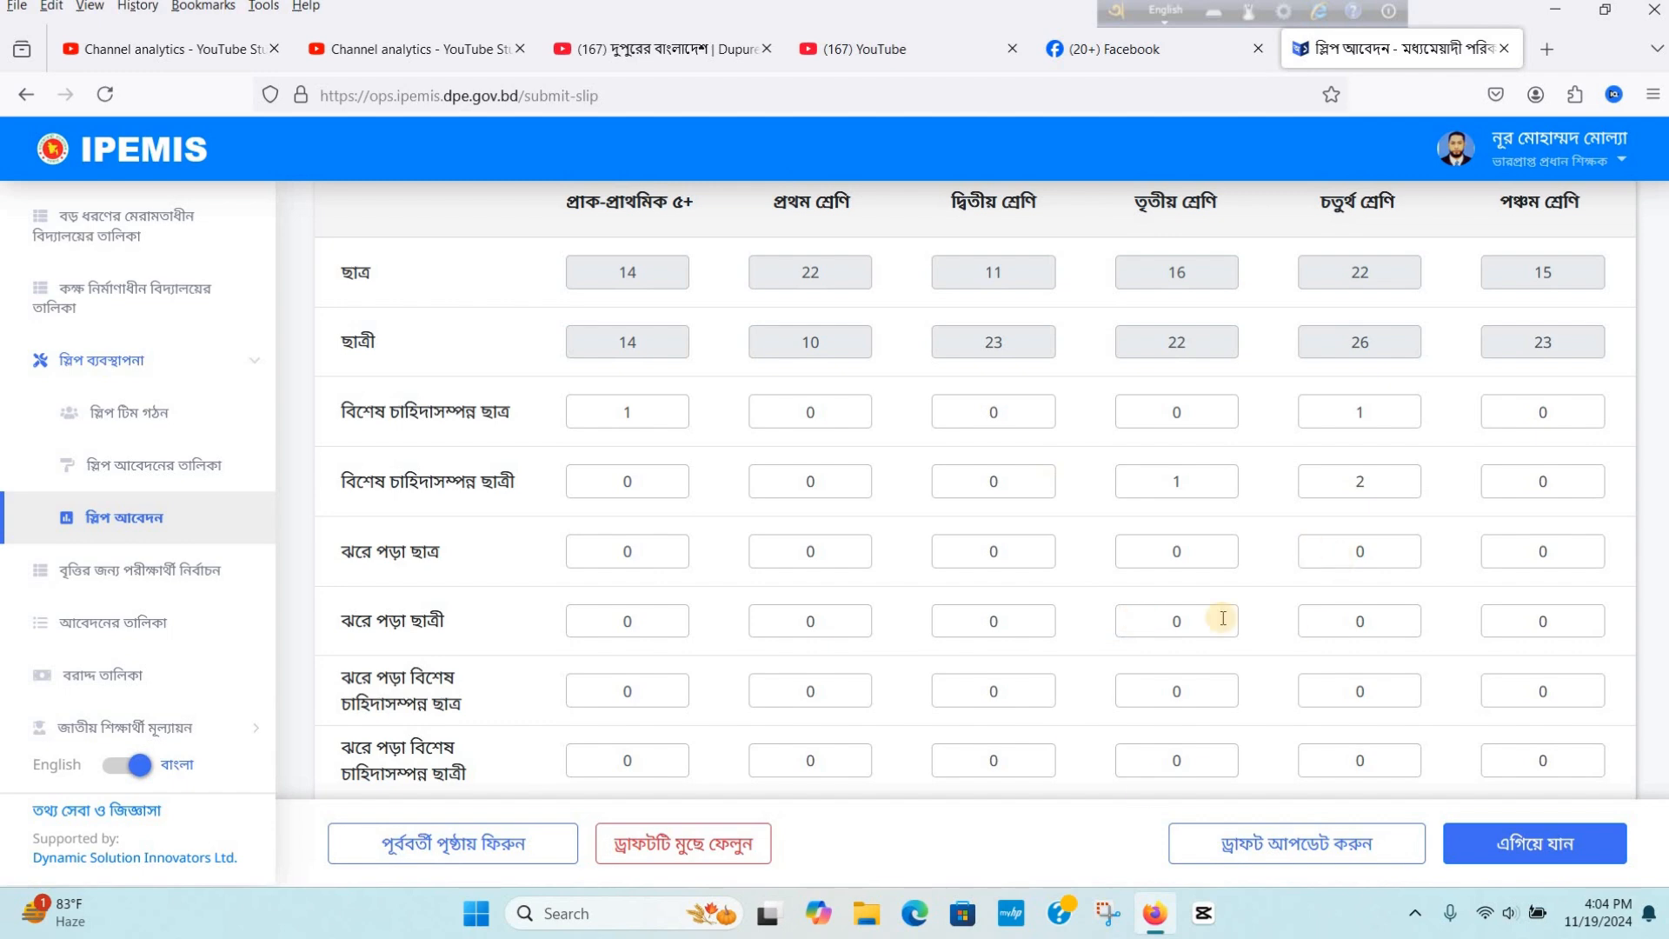
scroll(1175, 578, down, 3)
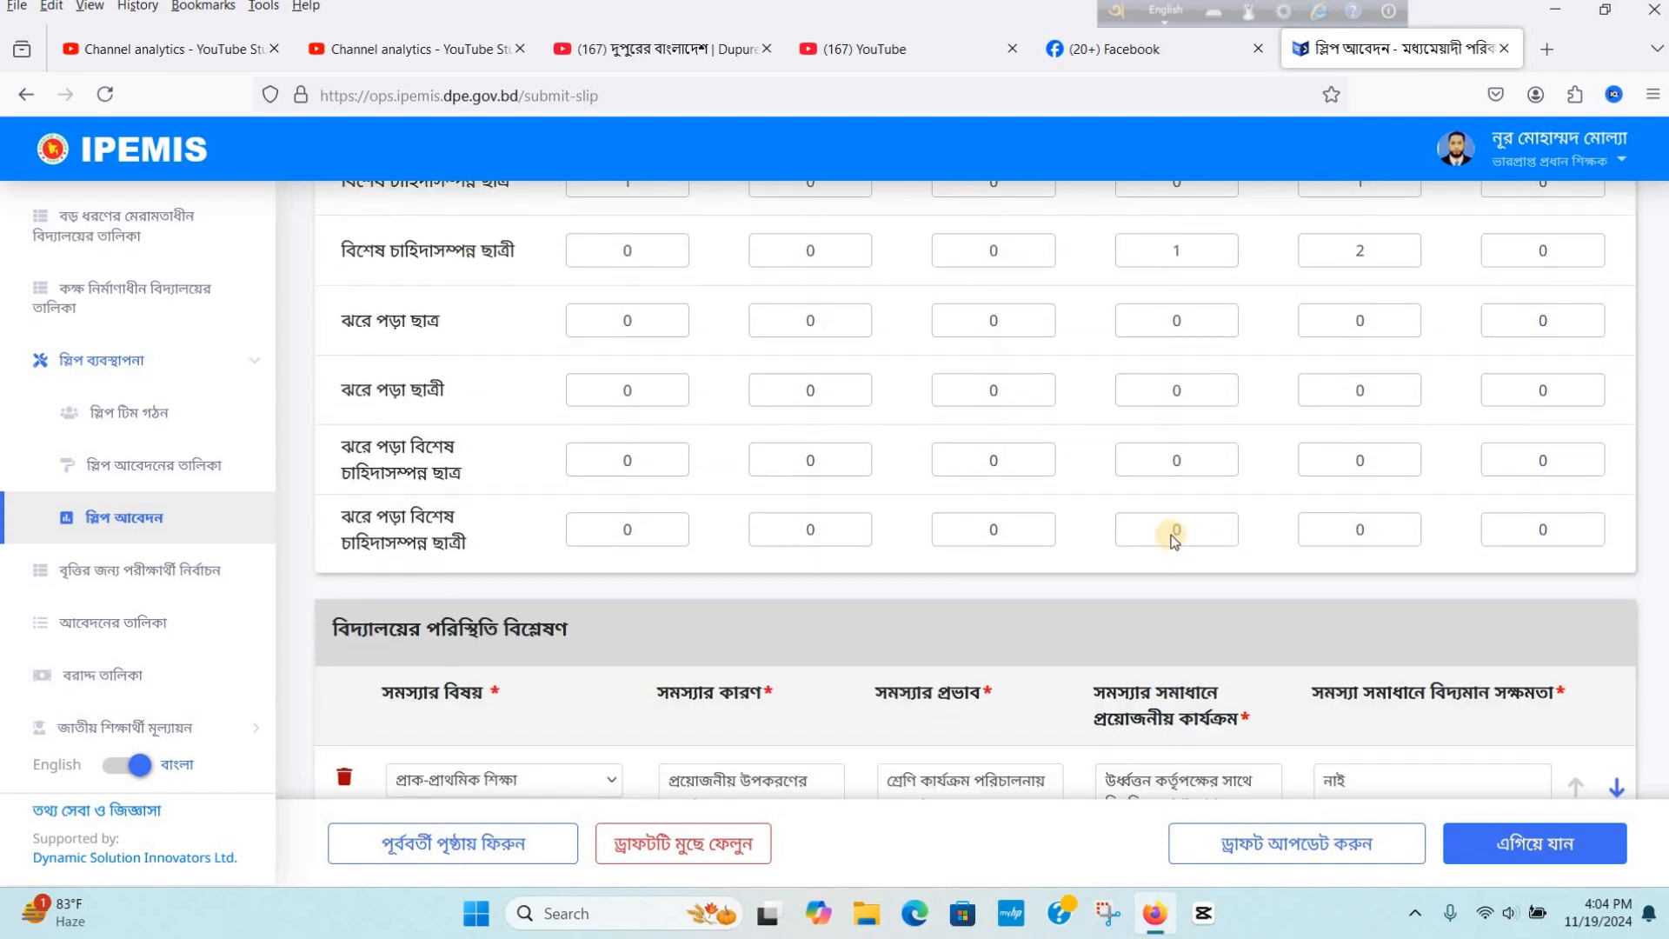
scroll(1160, 531, down, 4)
scroll(1152, 511, down, 2)
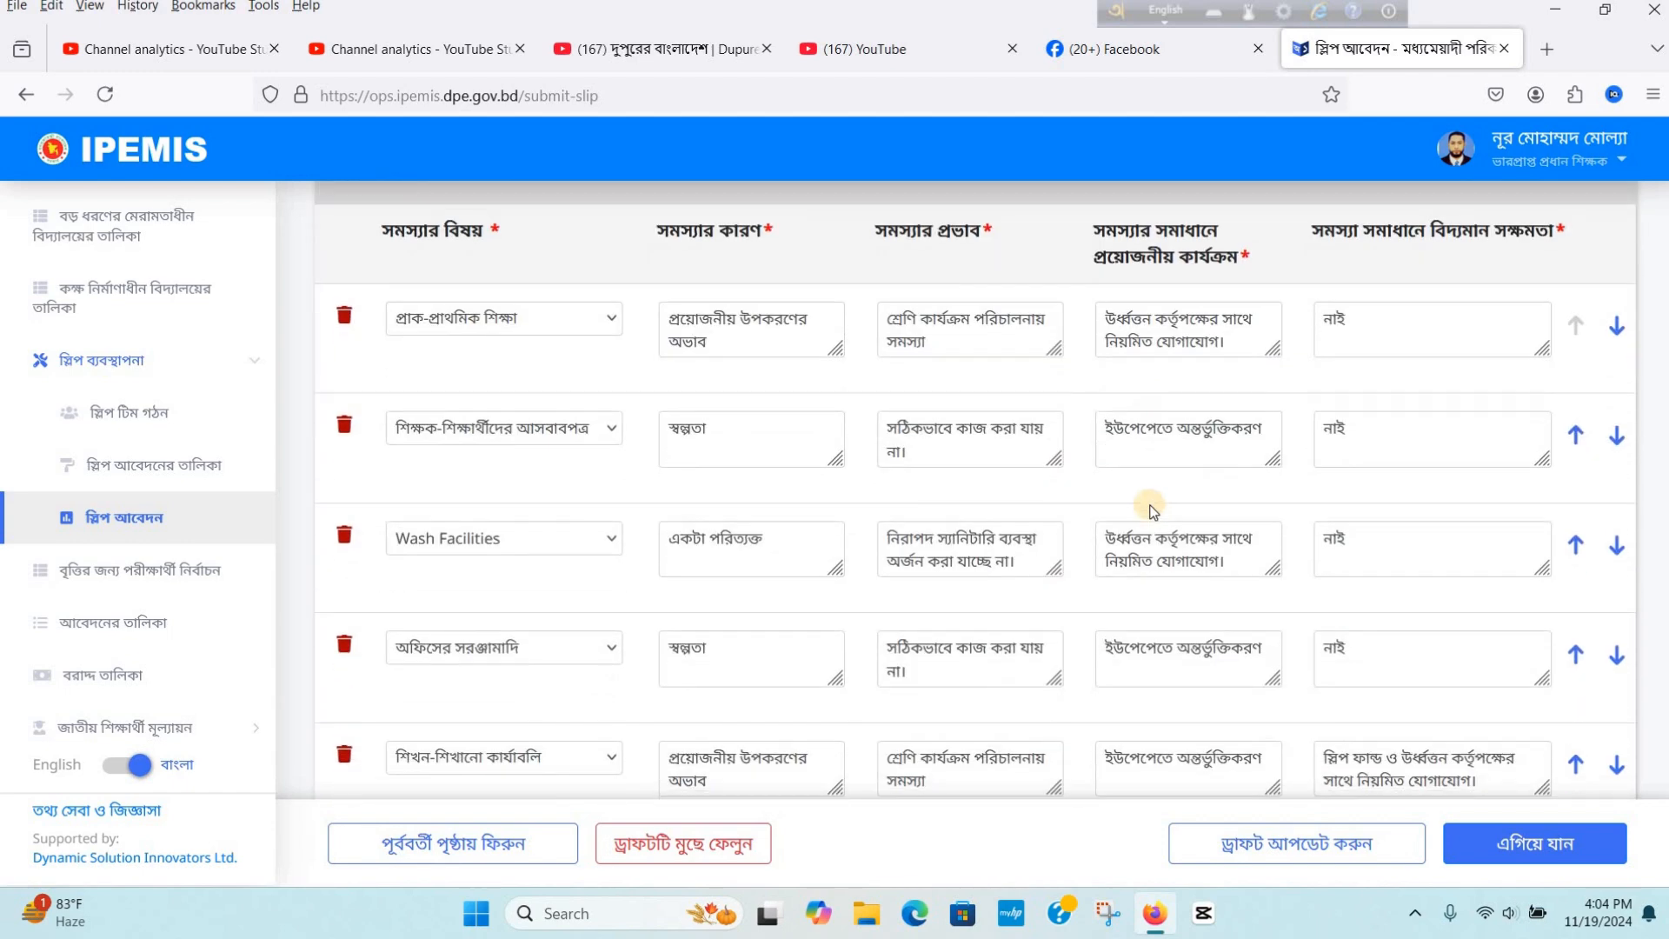
scroll(1147, 502, up, 2)
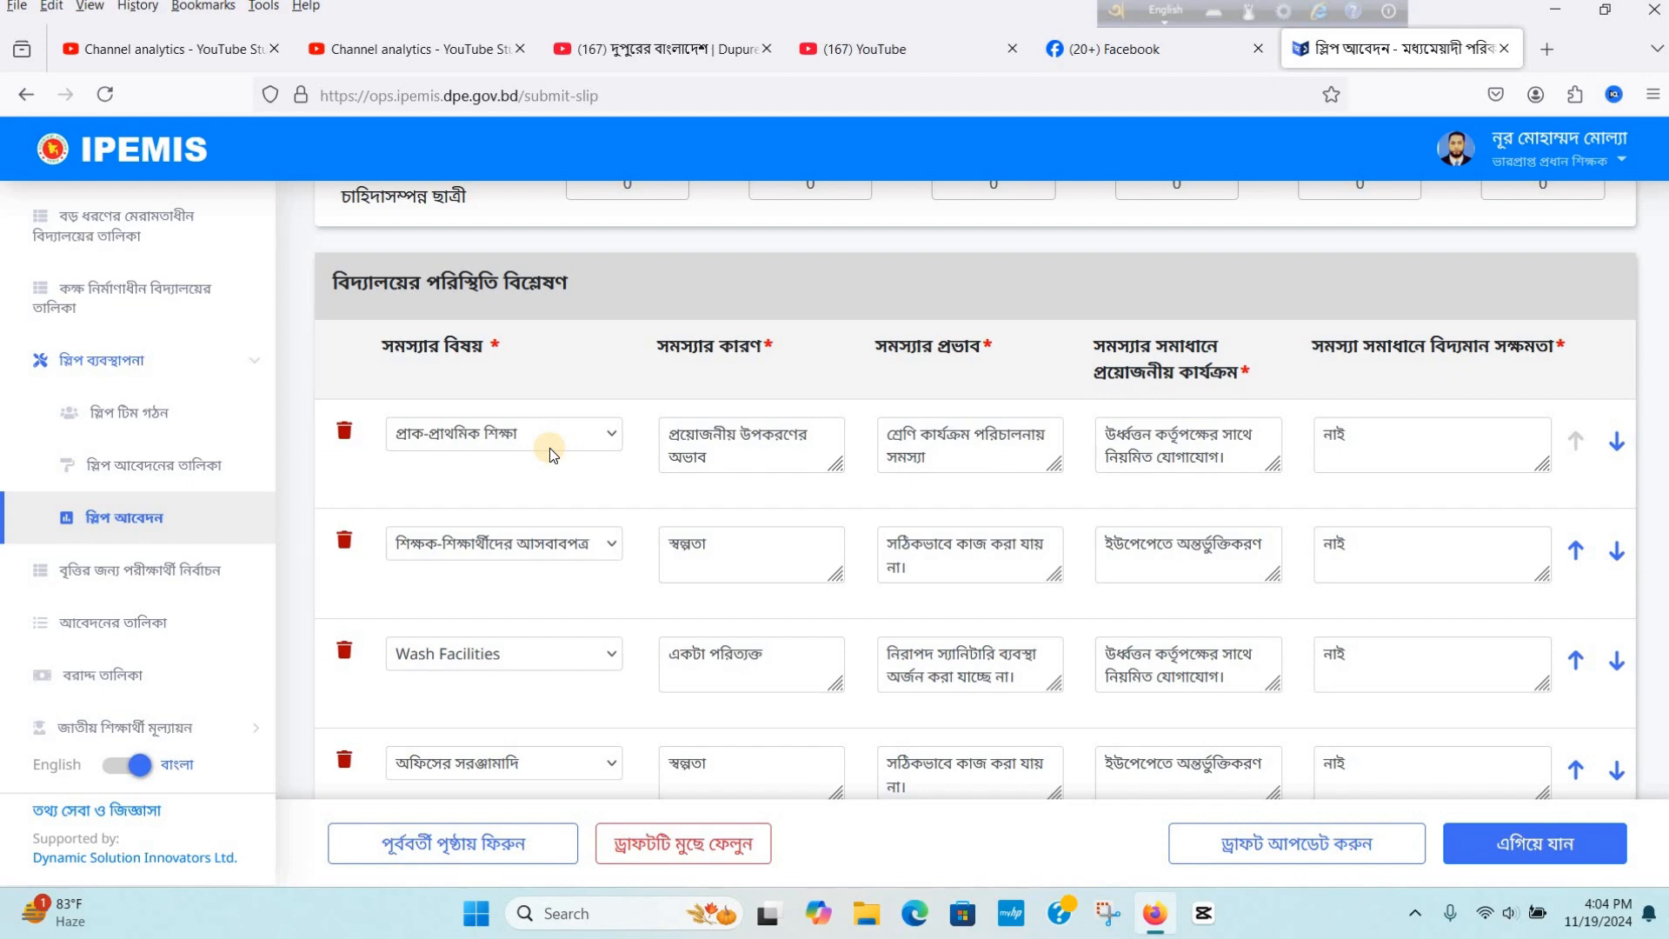
scroll(550, 446, down, 2)
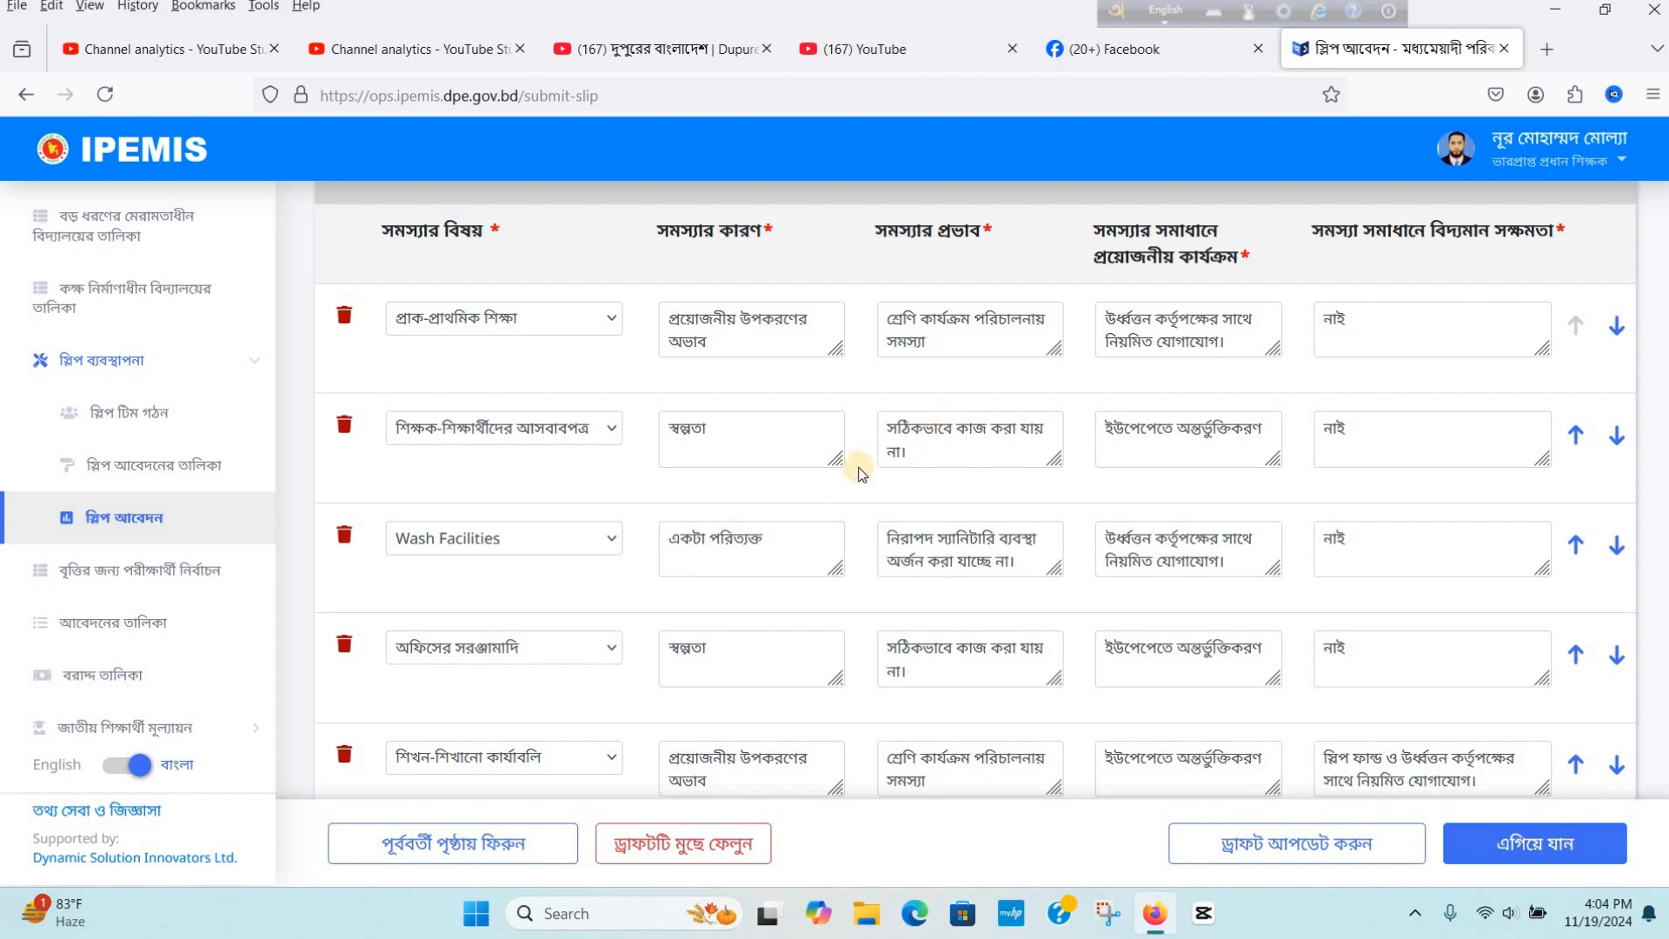
scroll(733, 489, down, 8)
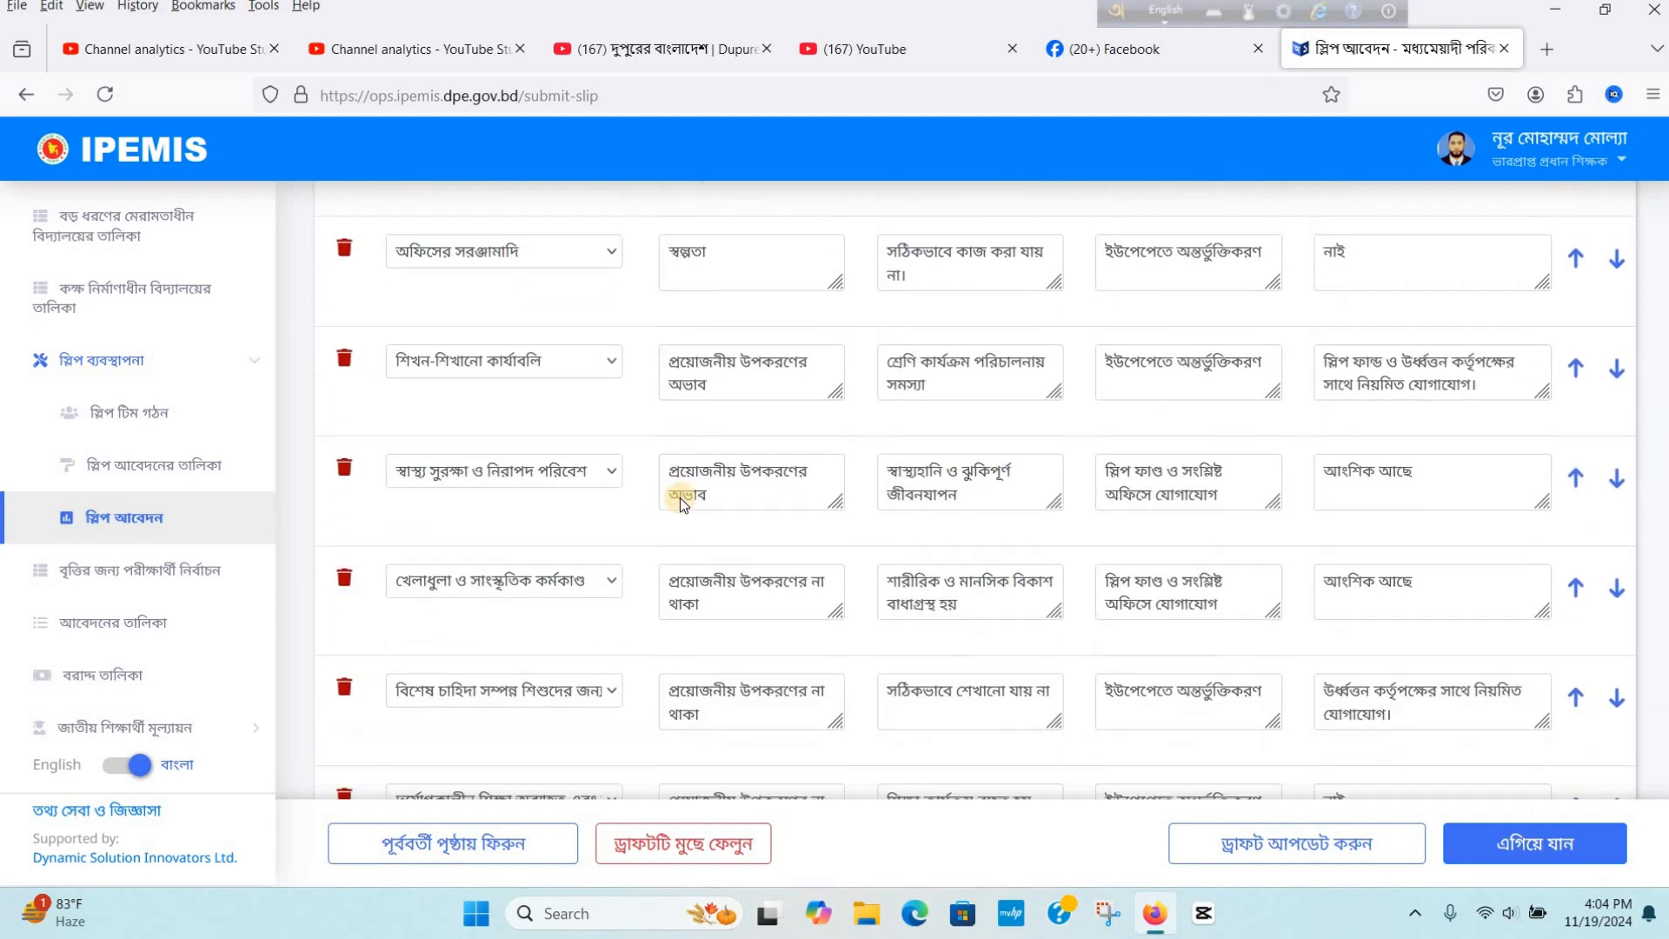
scroll(679, 499, down, 2)
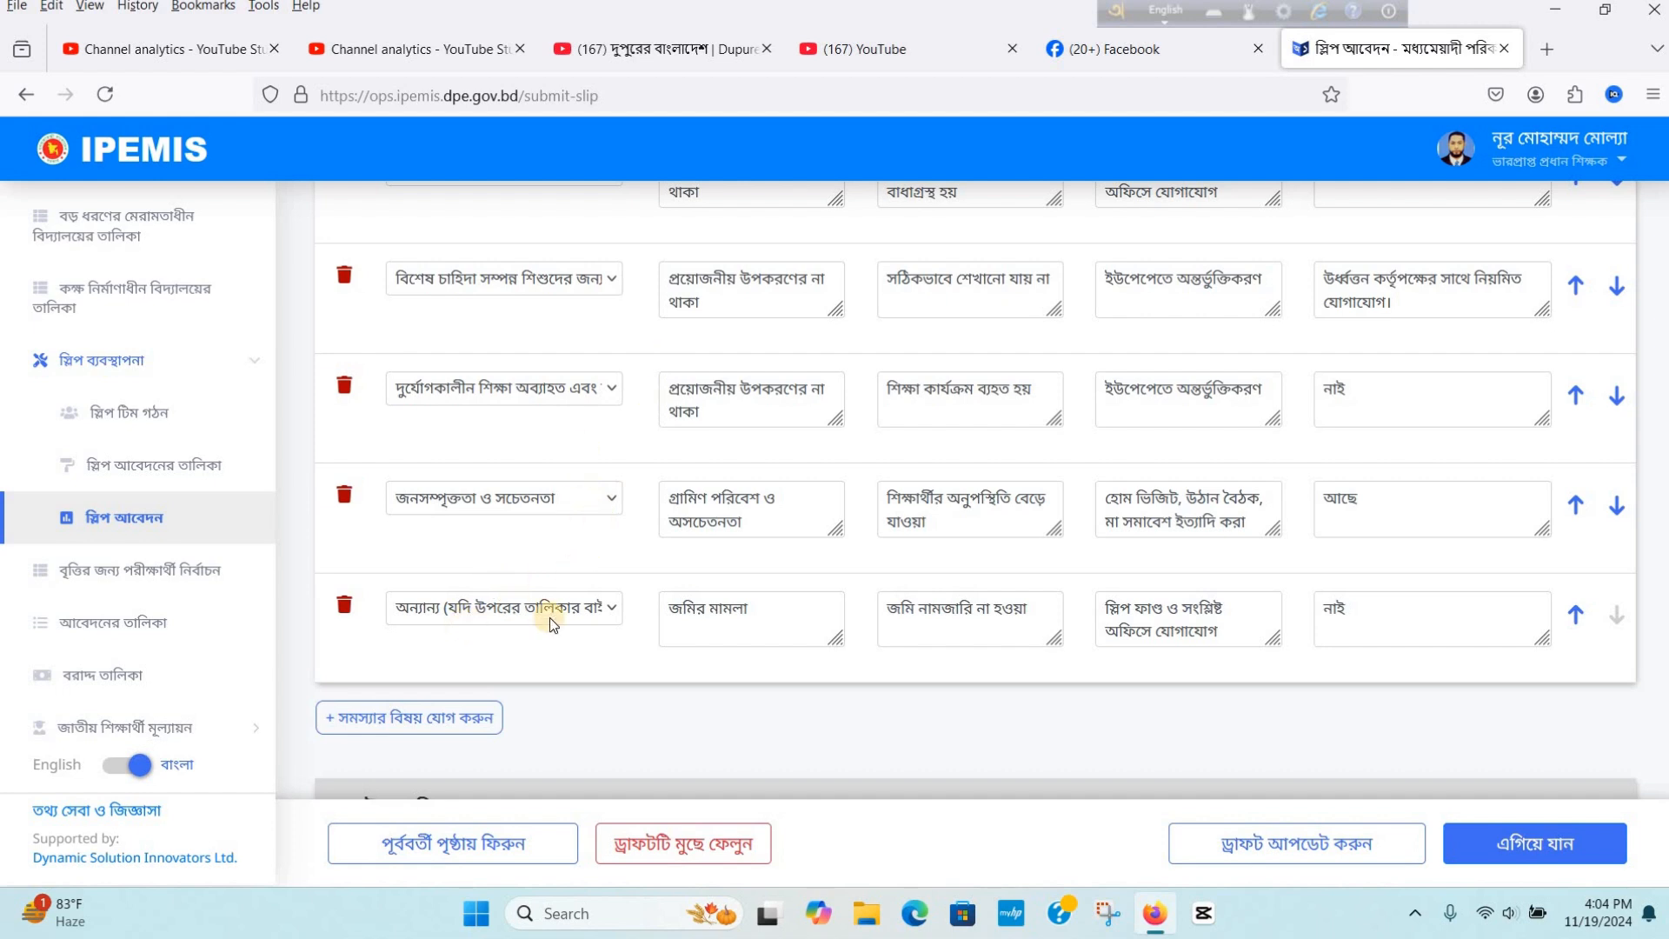
click(445, 714)
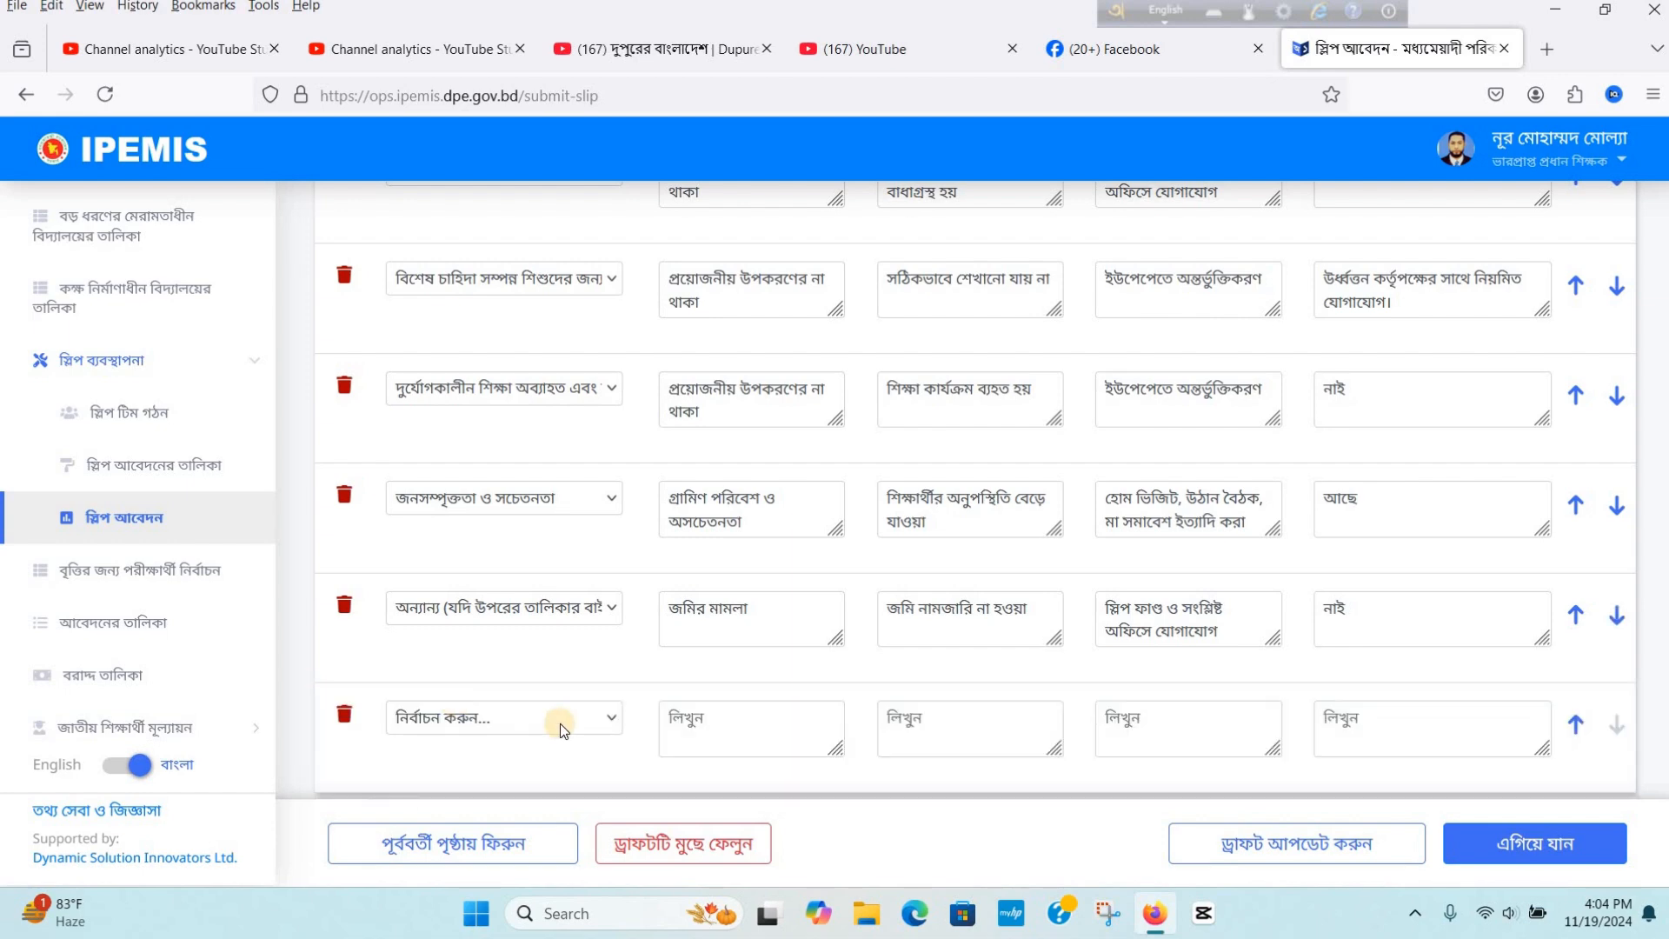
click(608, 721)
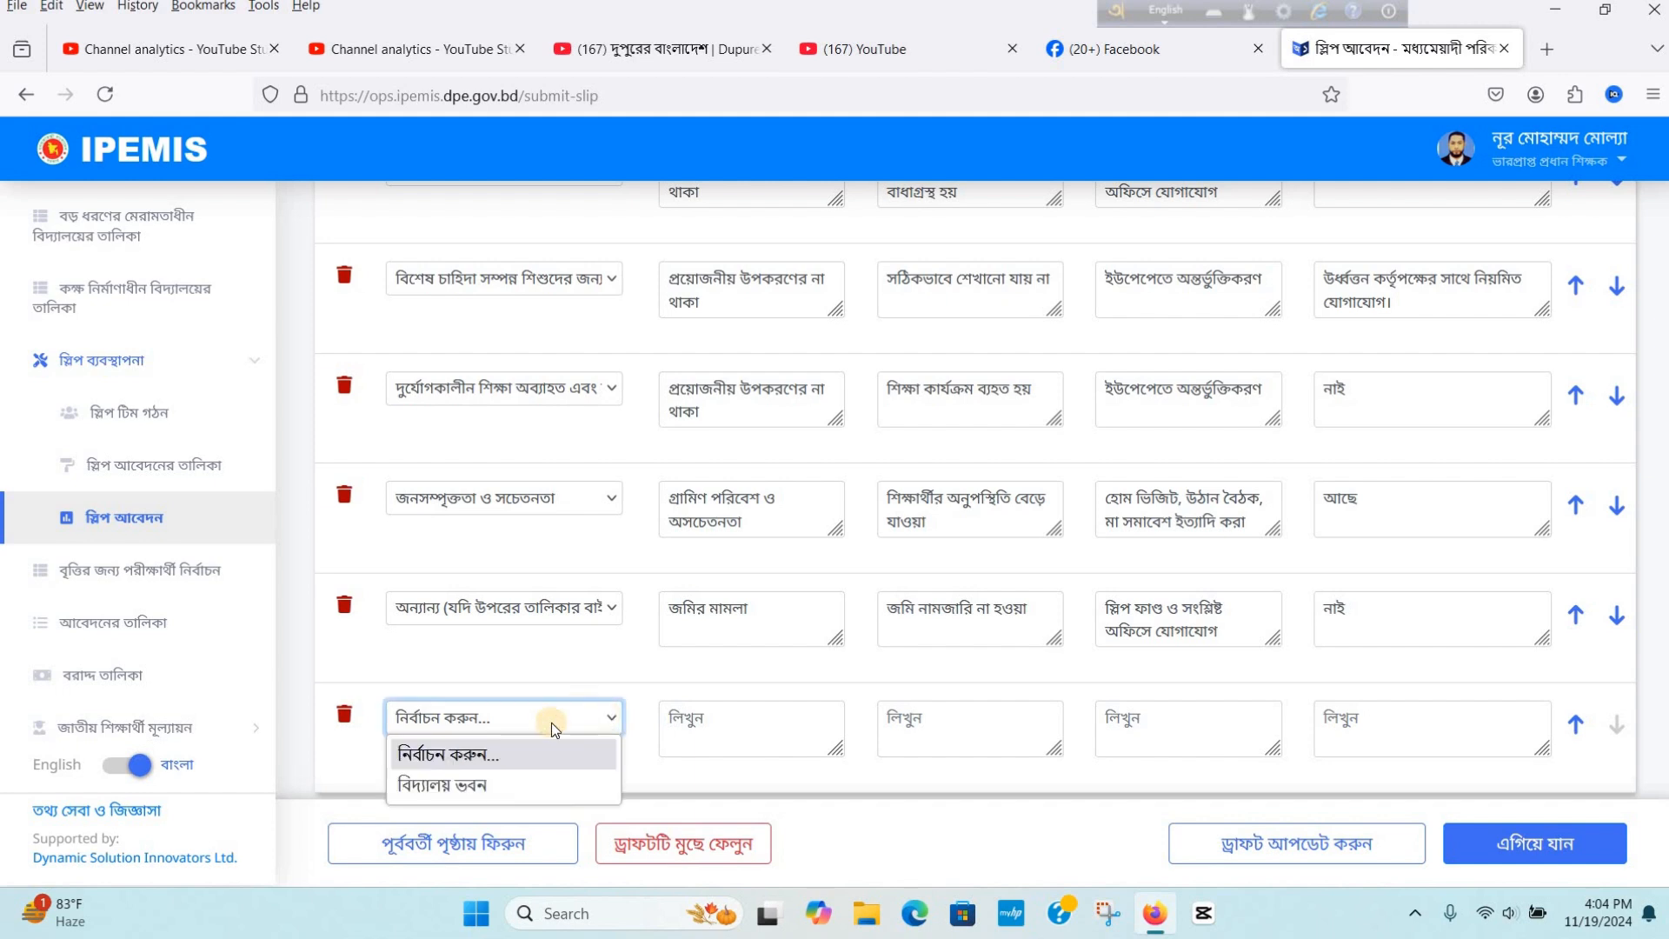
click(529, 784)
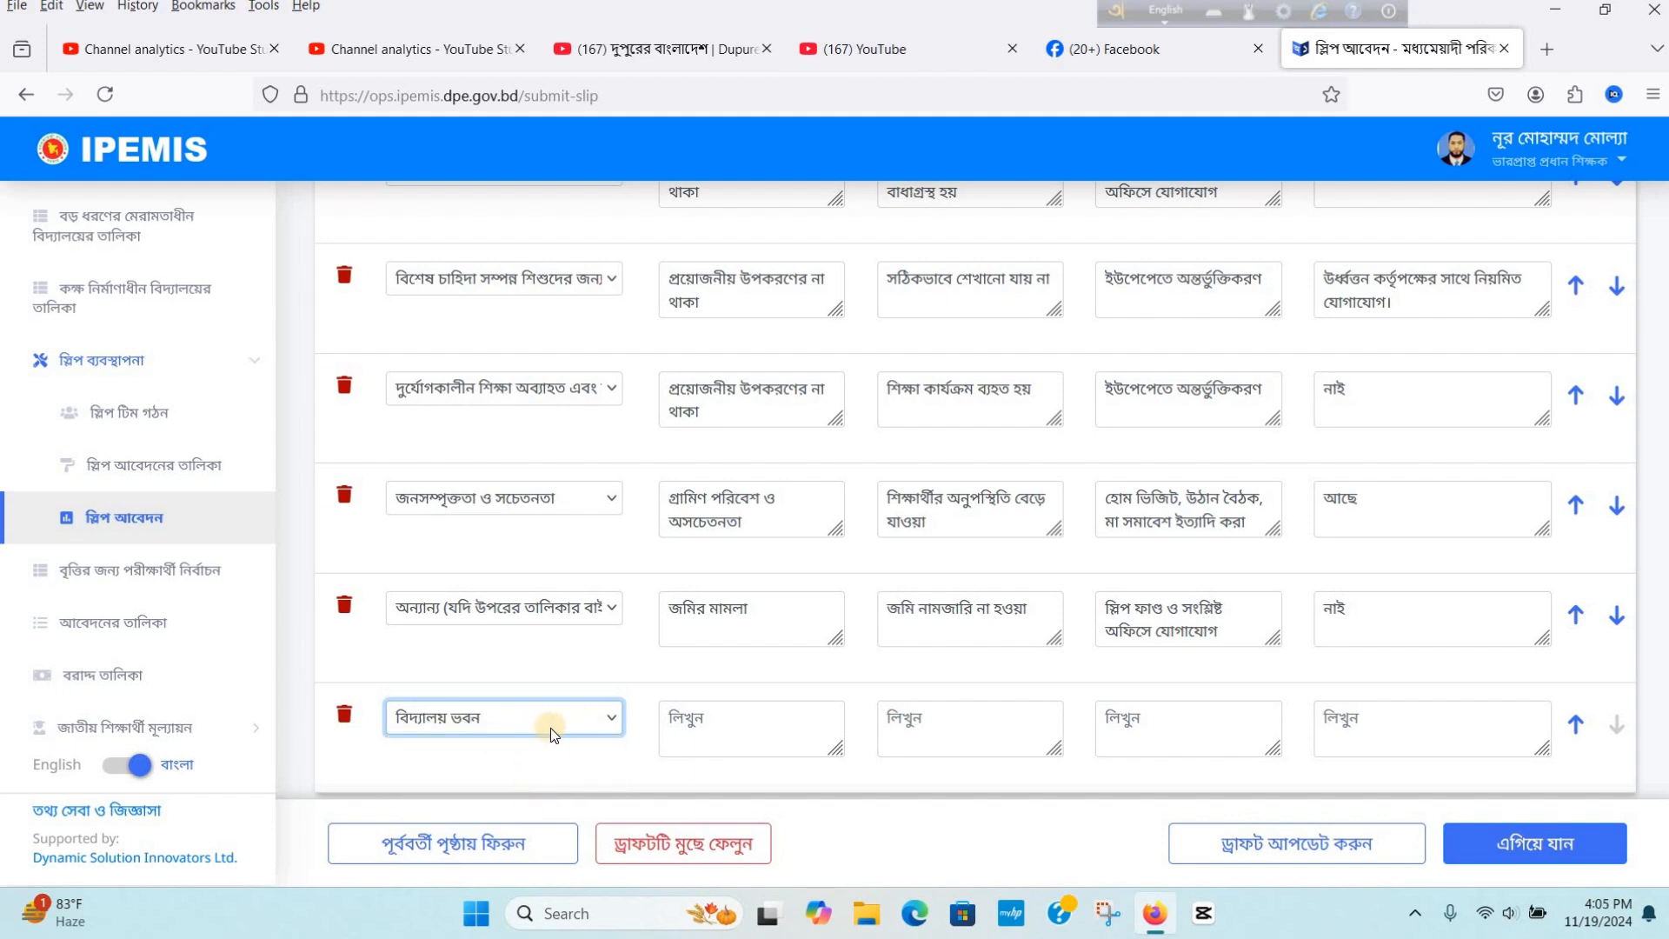
click(344, 718)
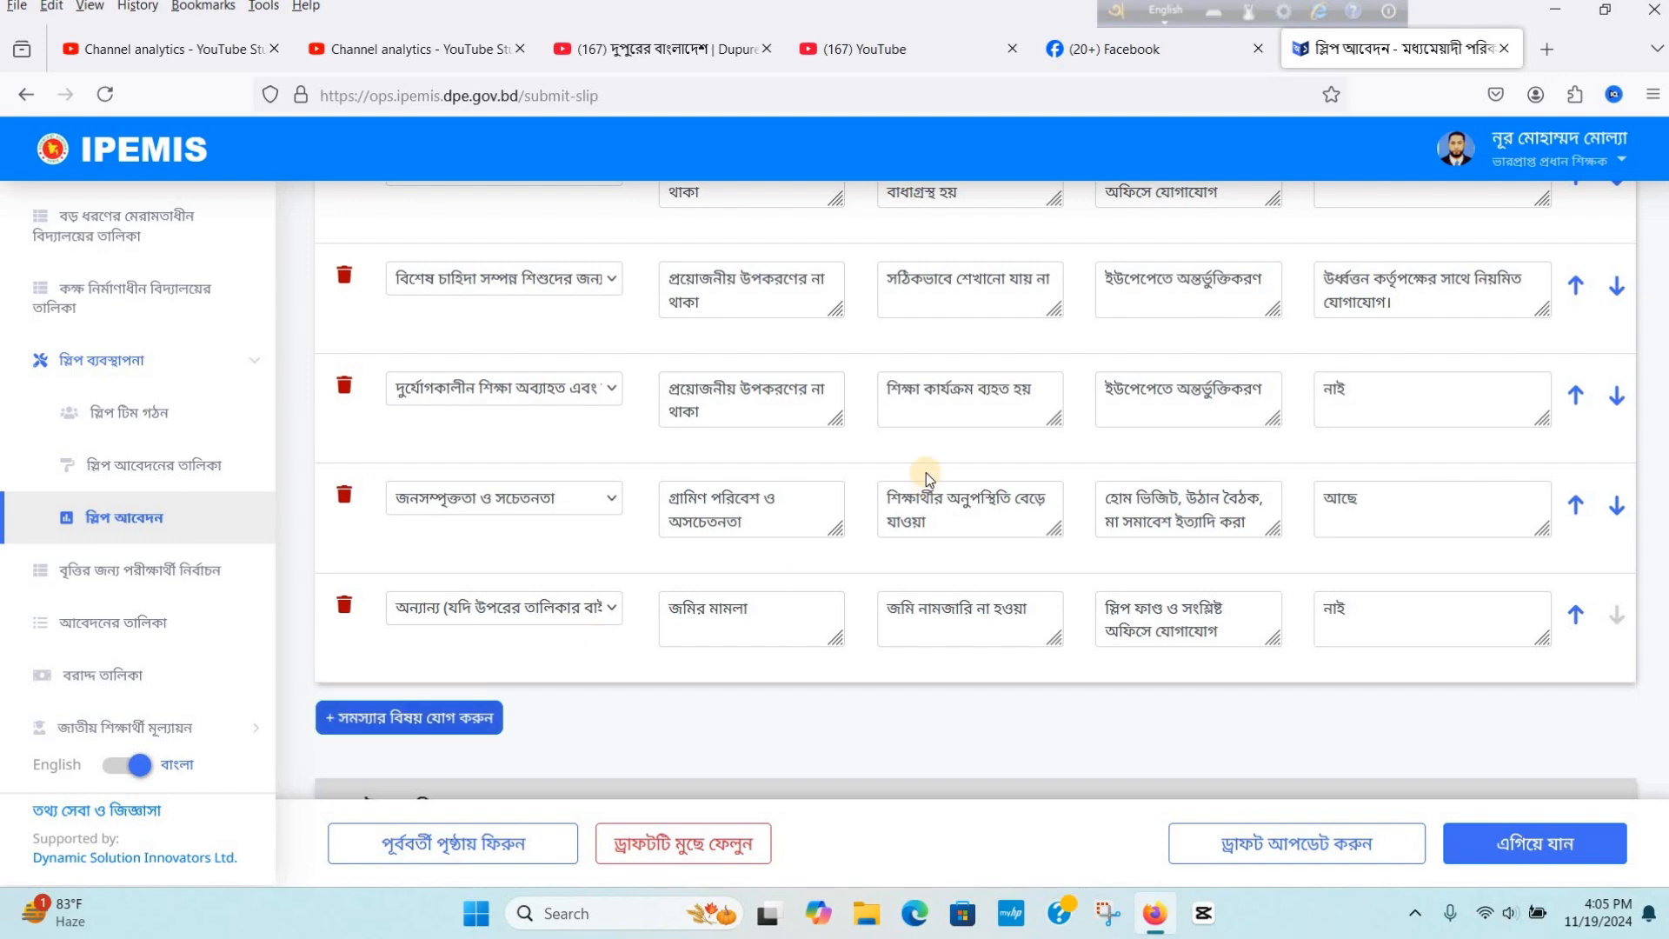
- Review the situation analysis rows and the unmet-needs table with its current counts, conditions, quantities and costs
scroll(926, 472, up, 2)
scroll(925, 472, up, 10)
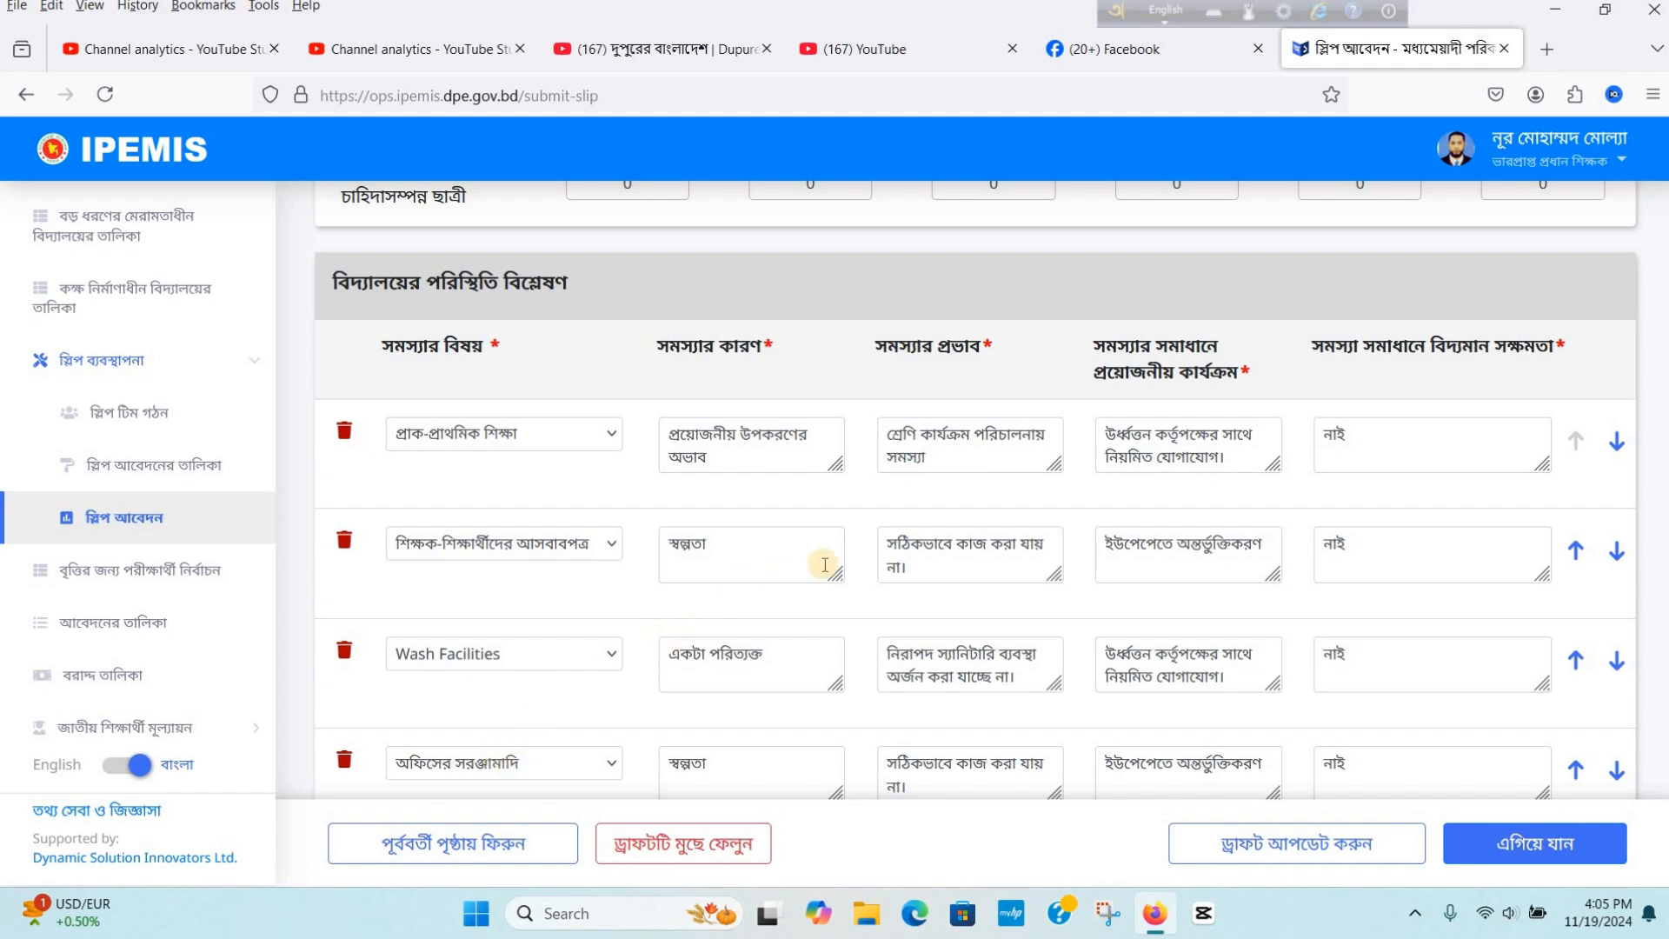
scroll(1356, 509, down, 2)
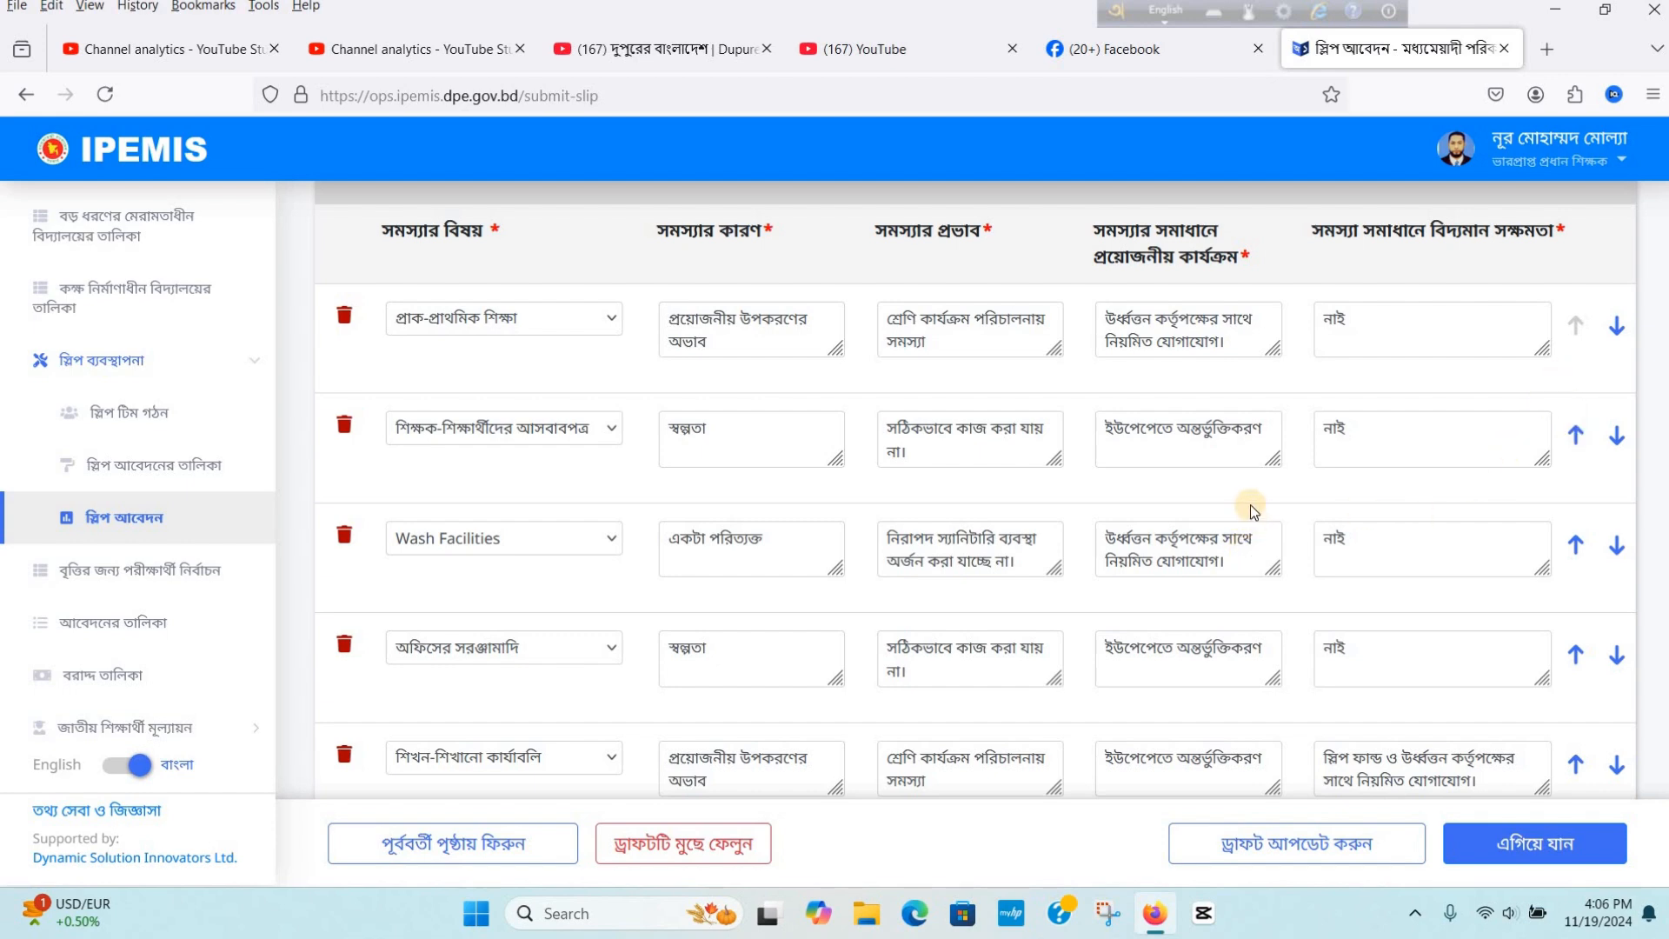
scroll(1243, 513, down, 6)
scroll(1134, 448, down, 4)
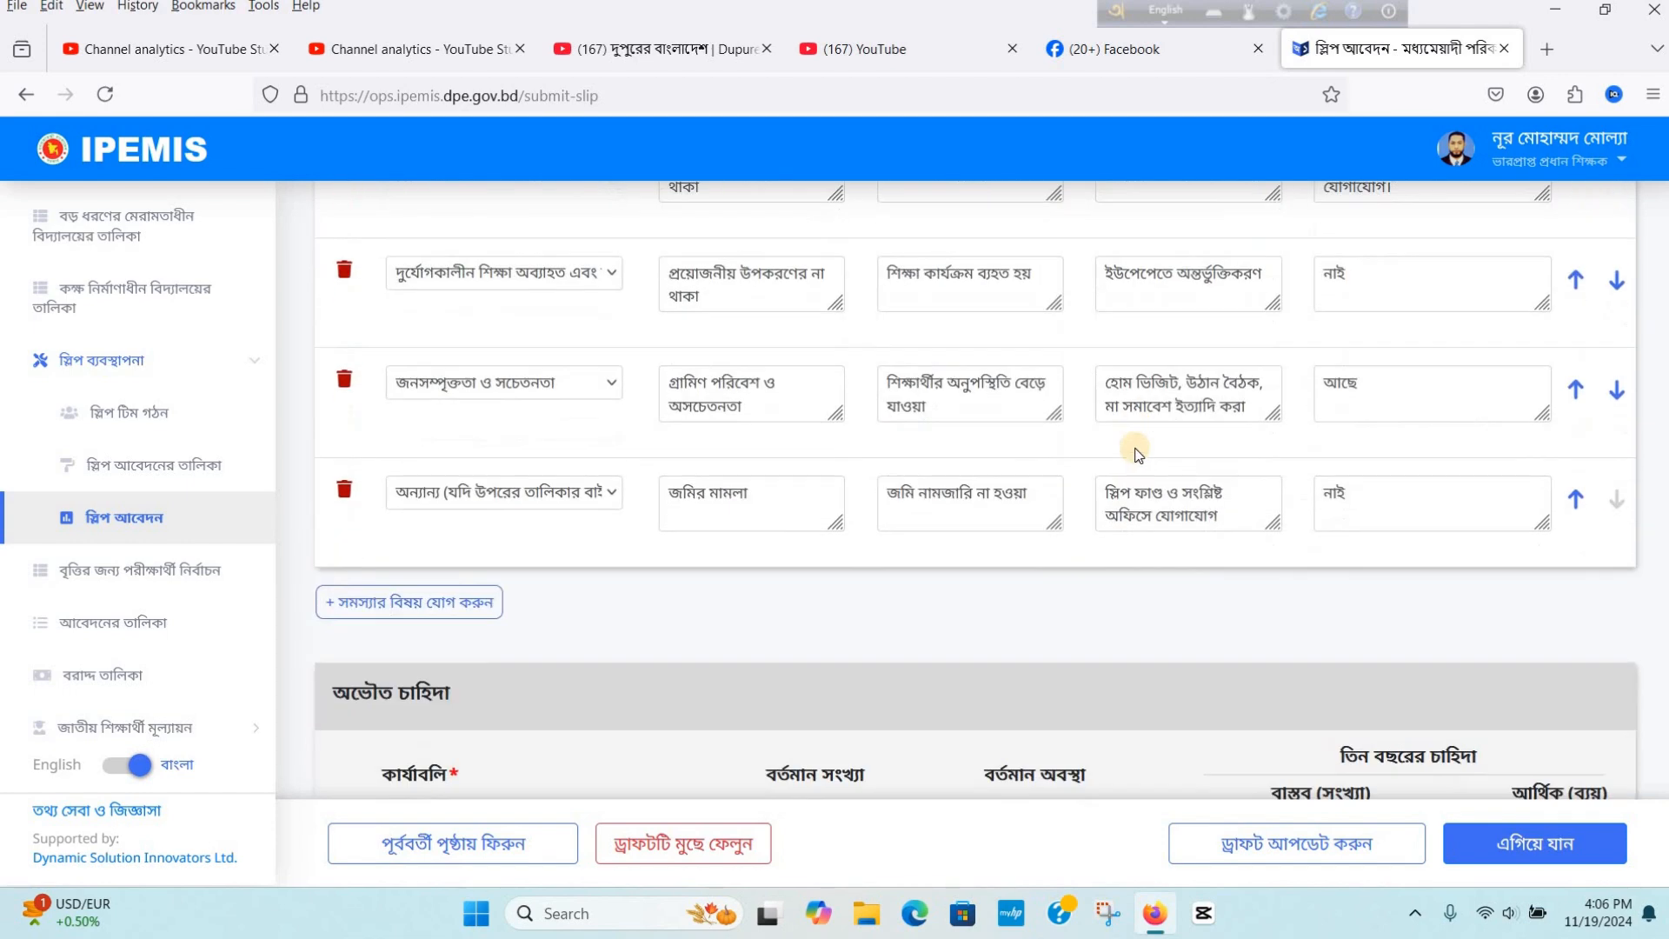
scroll(1120, 446, down, 4)
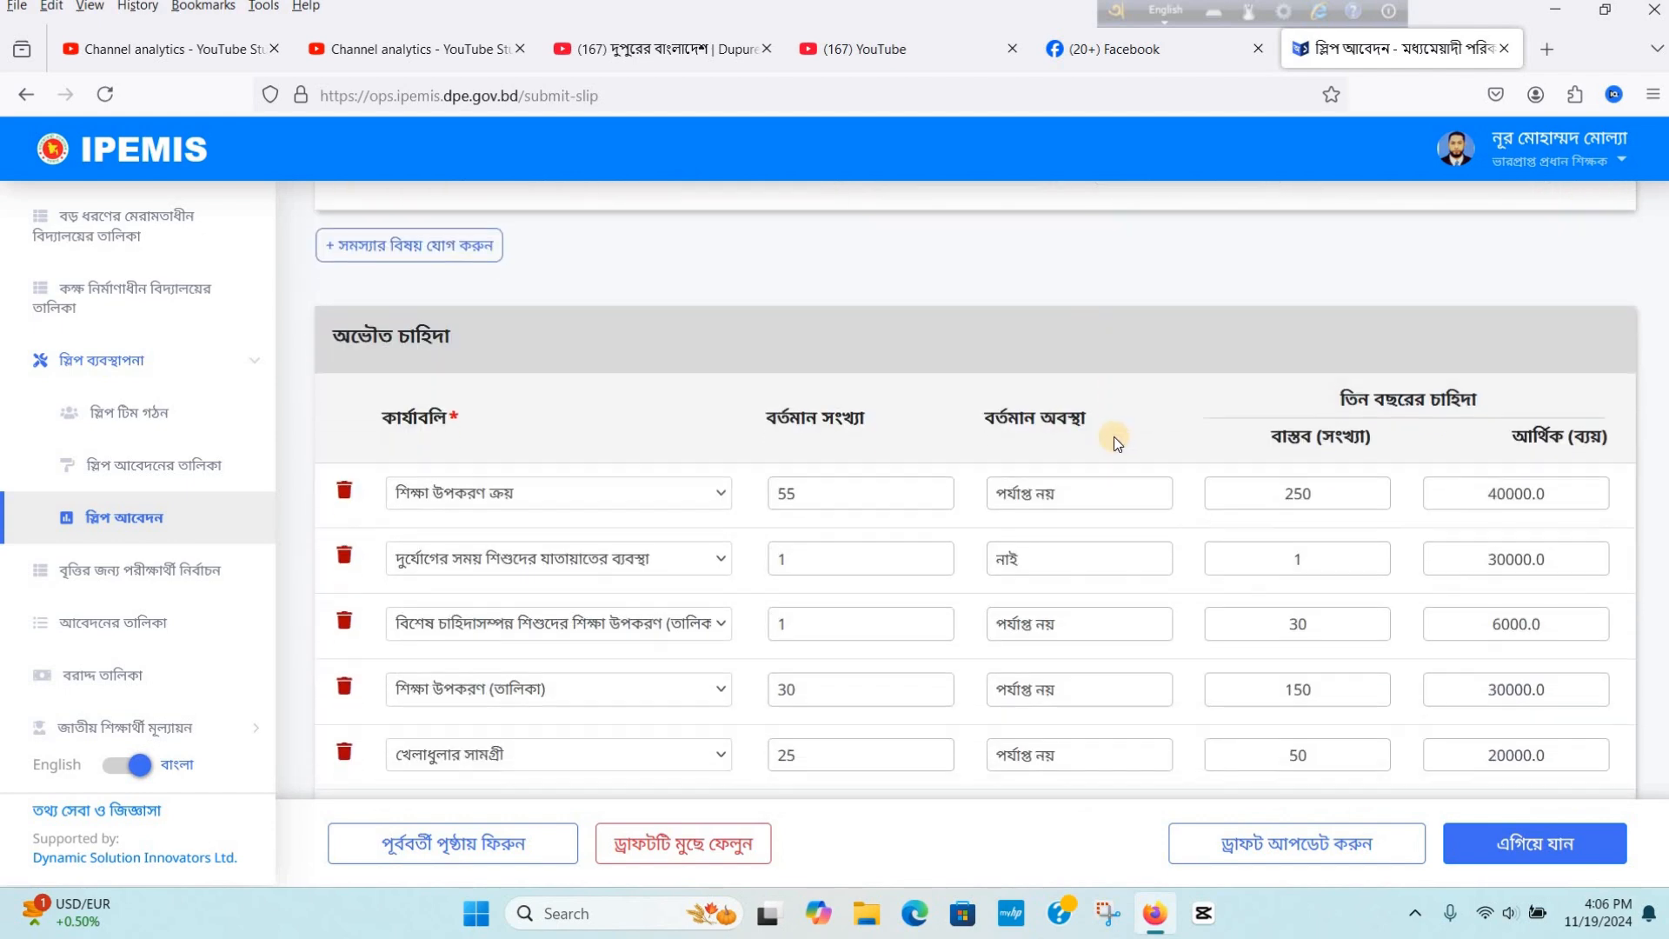
scroll(1115, 439, down, 1)
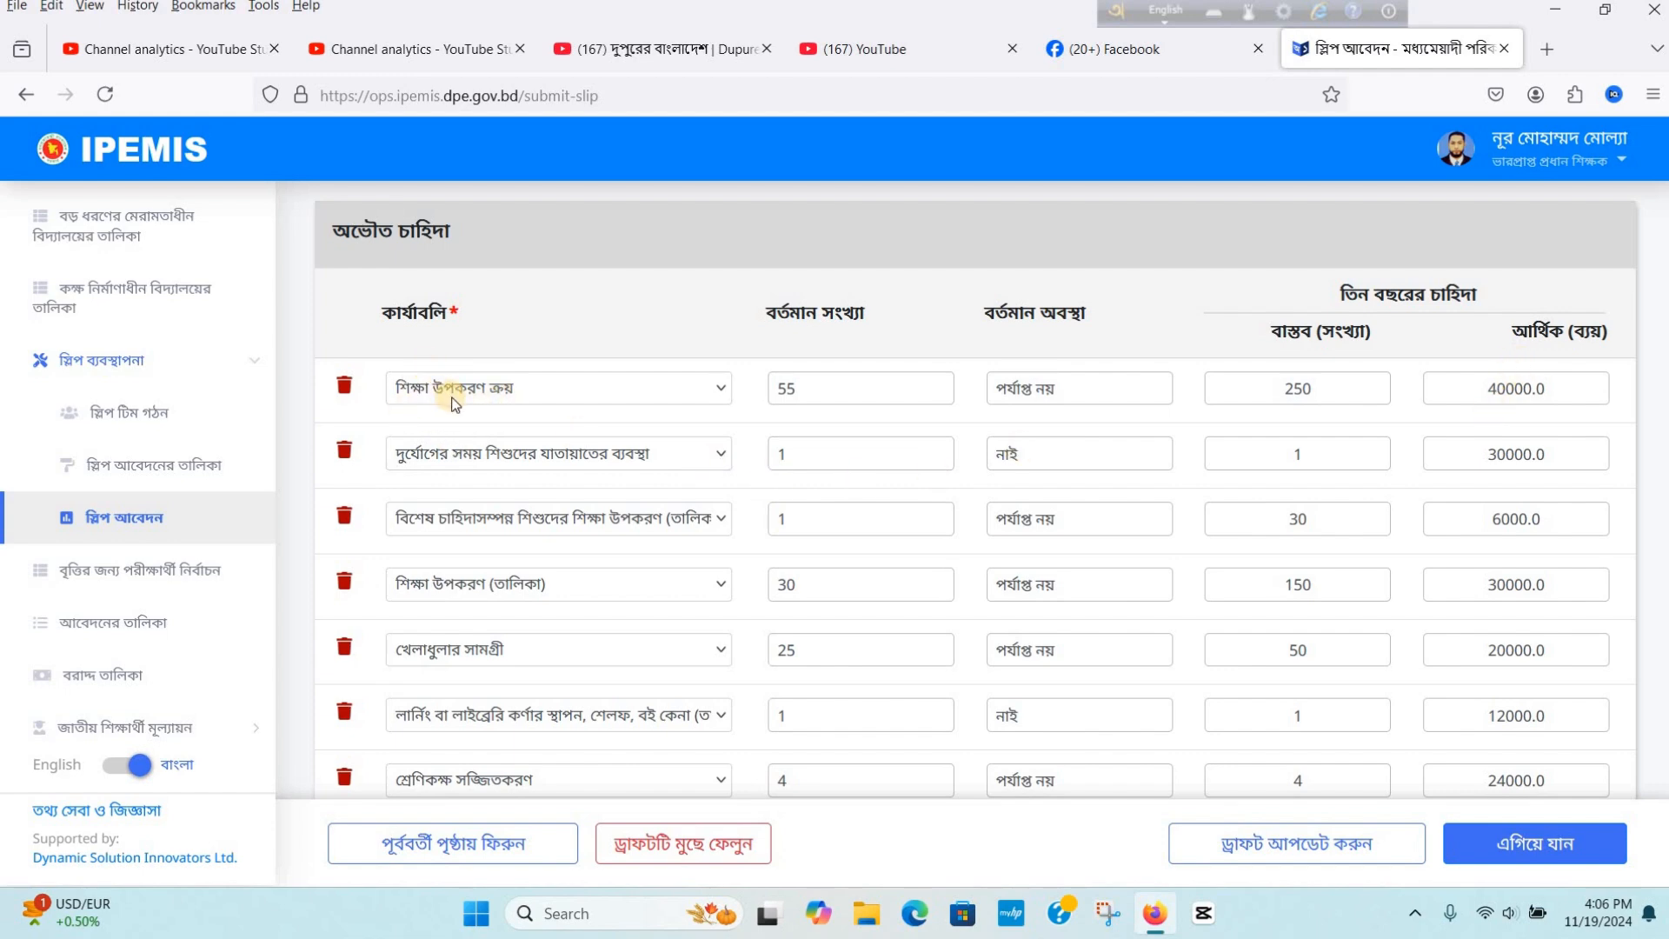
scroll(523, 496, down, 1)
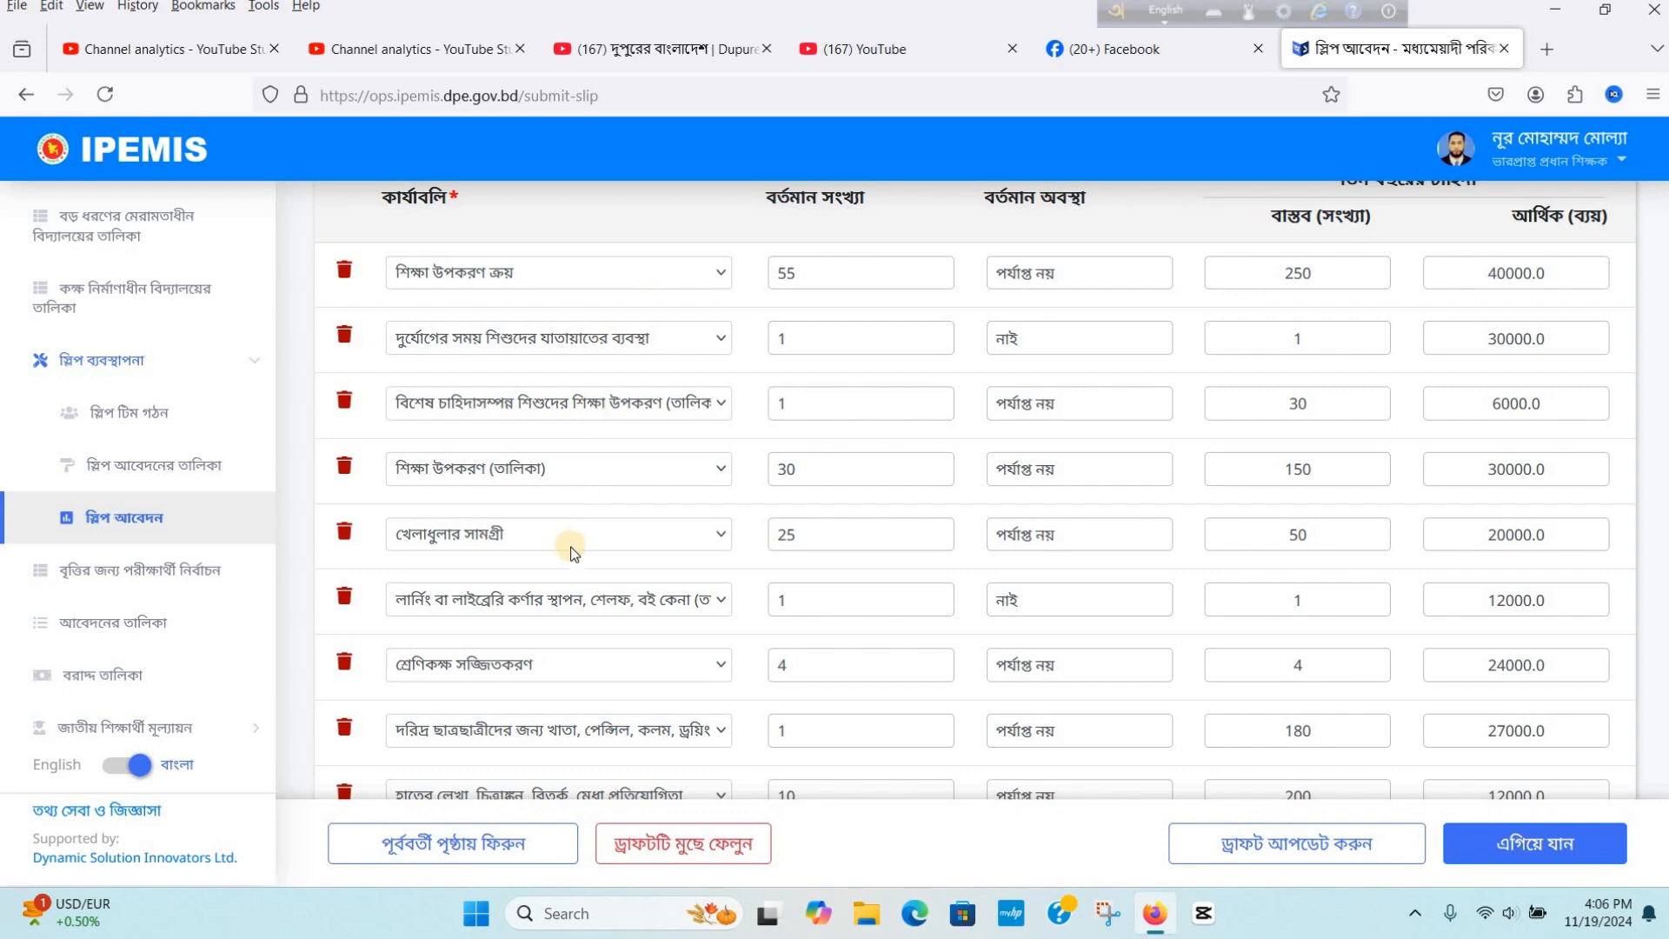
scroll(539, 556, down, 6)
scroll(545, 593, down, 8)
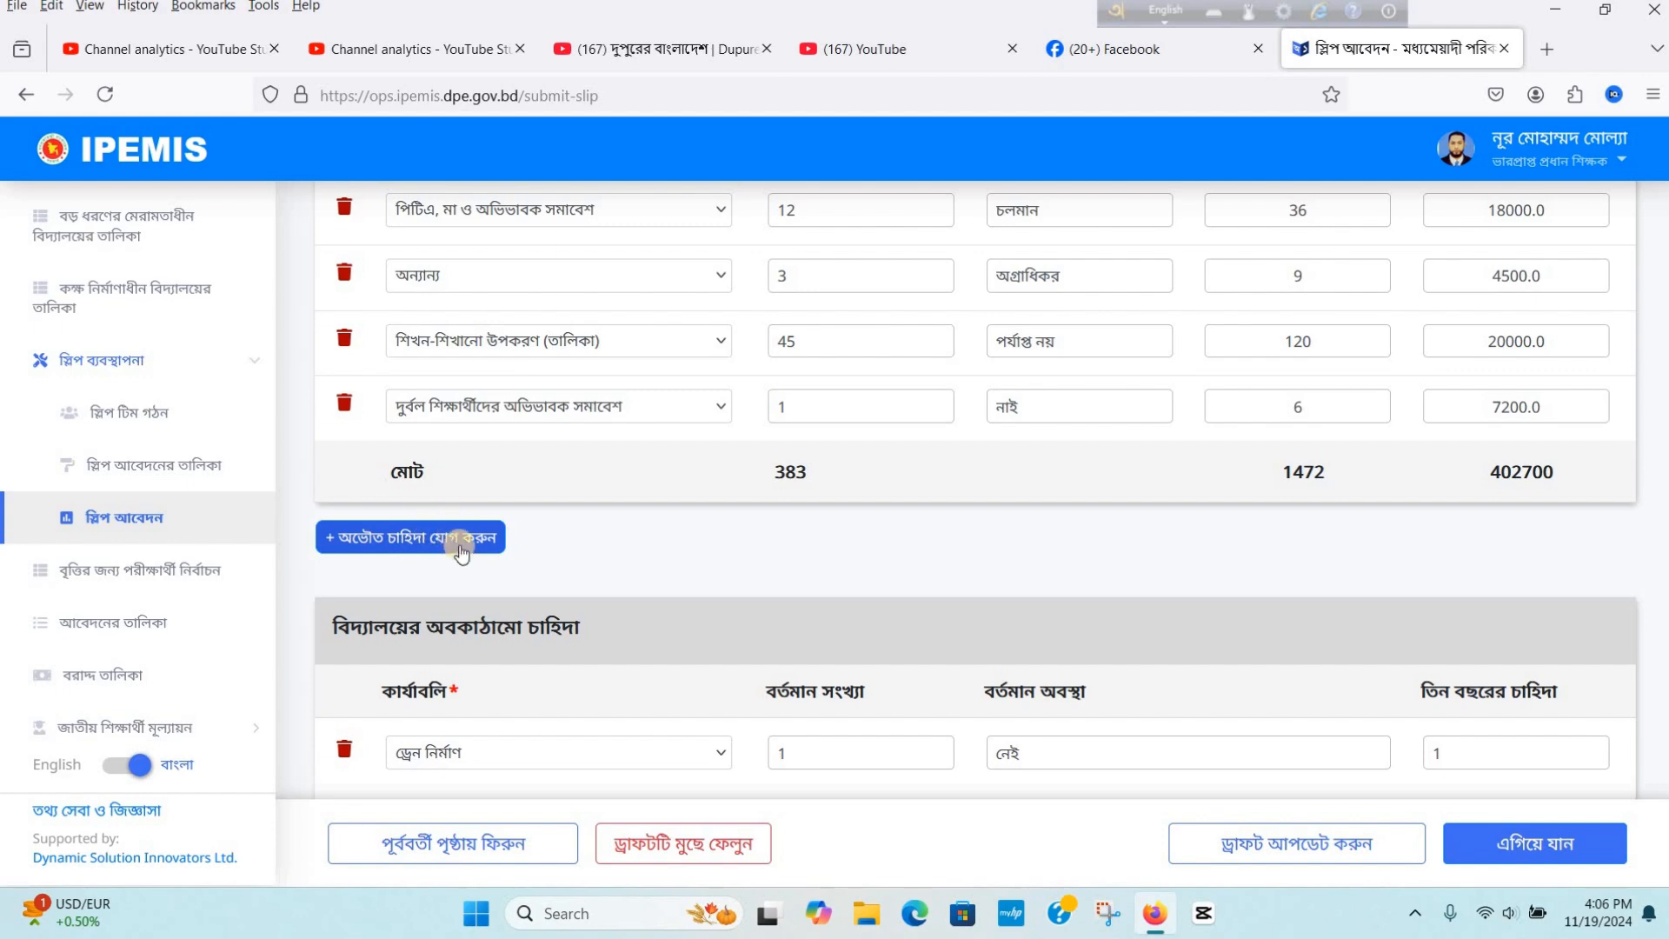
scroll(805, 372, up, 10)
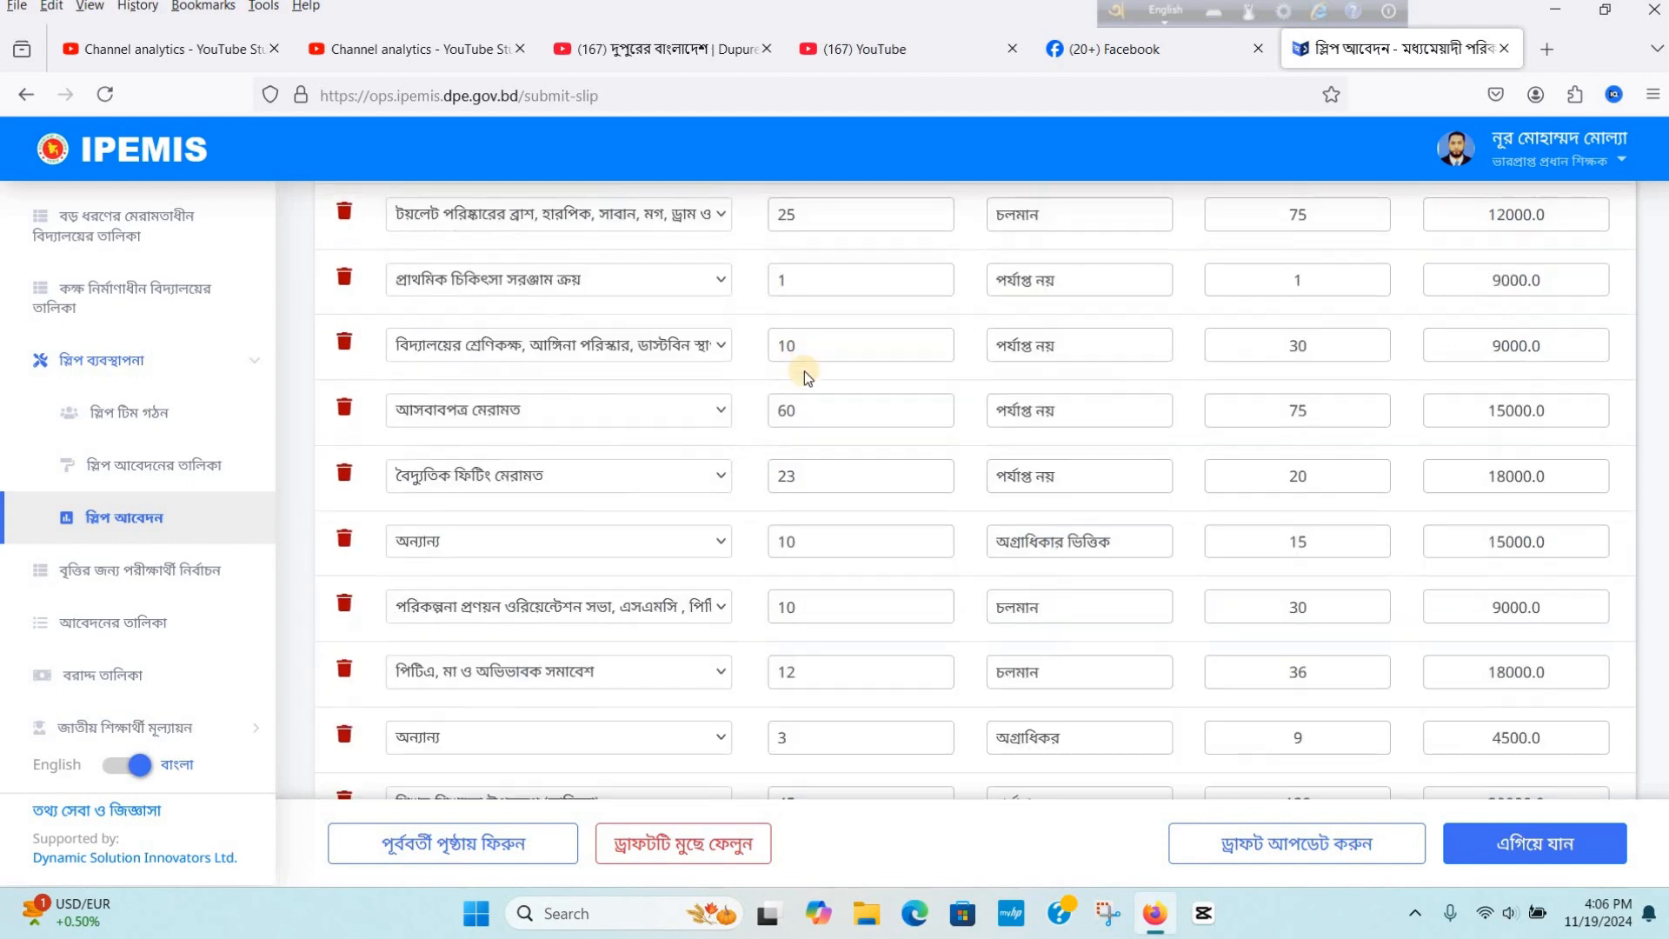
scroll(904, 400, down, 3)
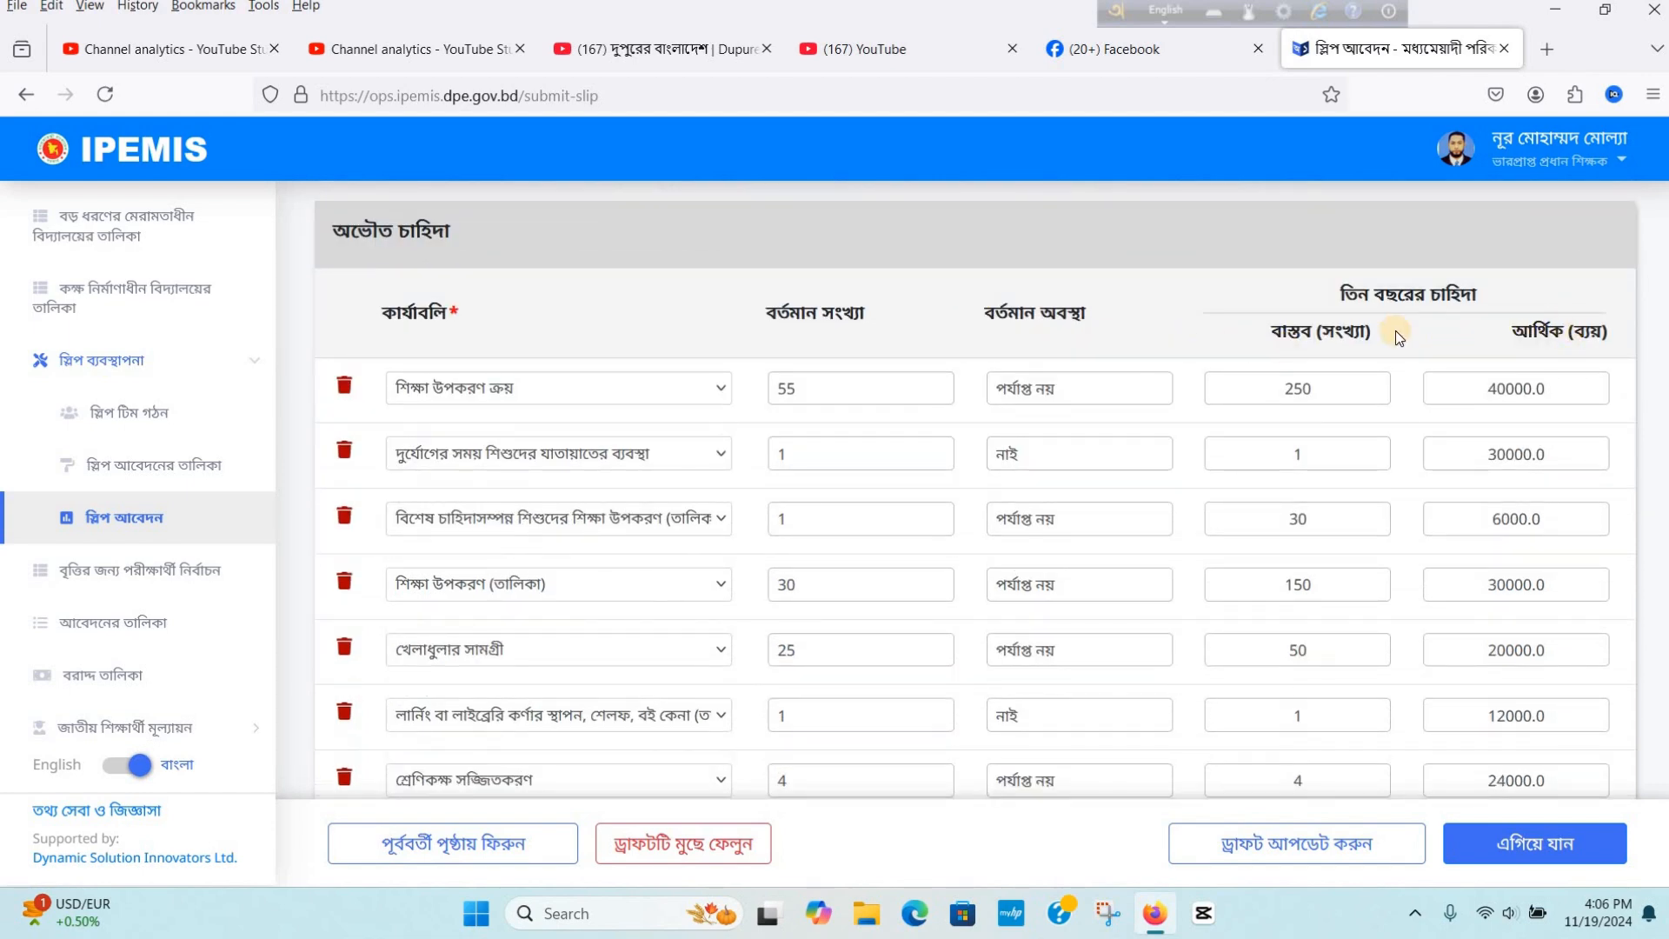
scroll(1391, 347, up, 2)
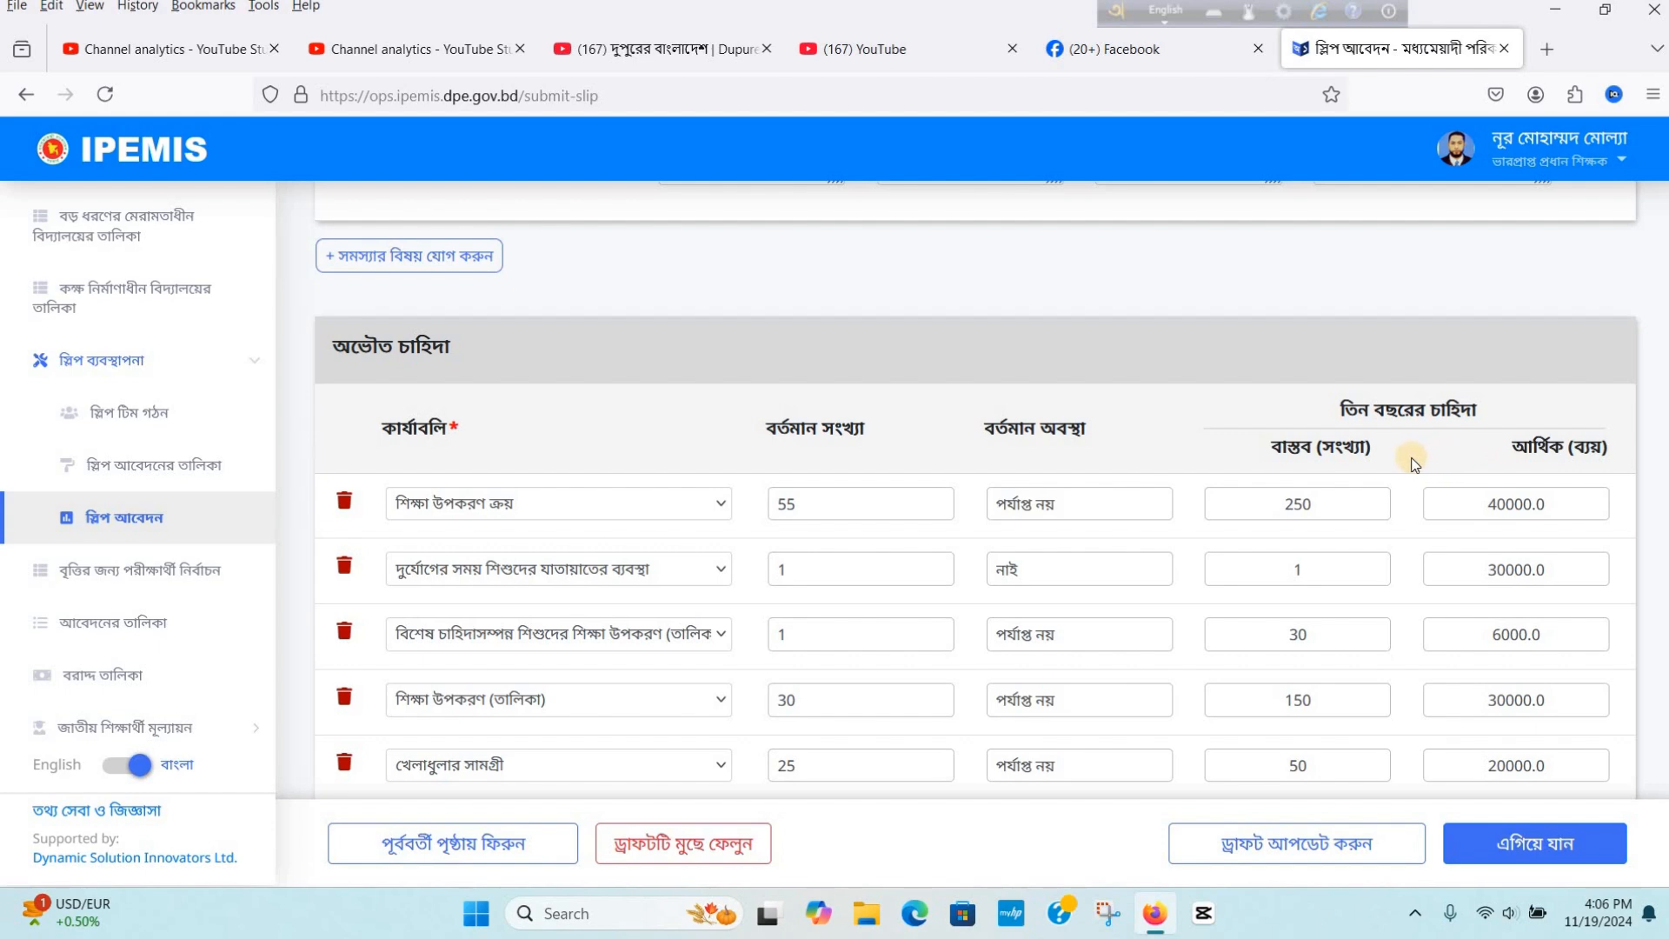
scroll(1385, 464, down, 2)
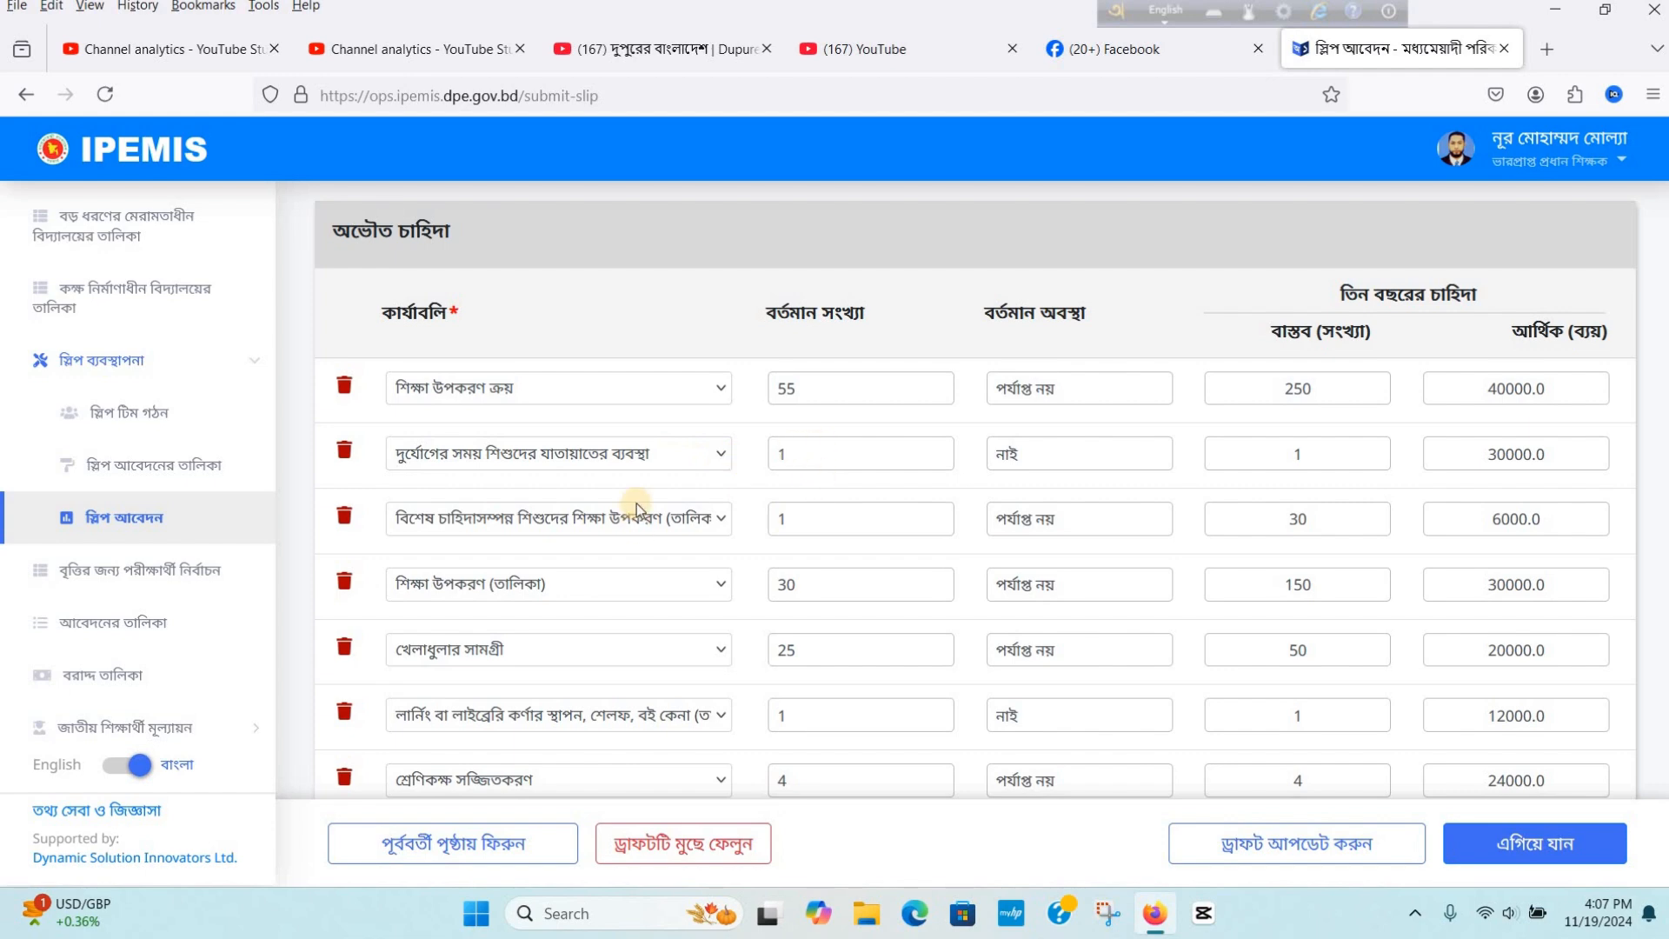
scroll(636, 503, down, 2)
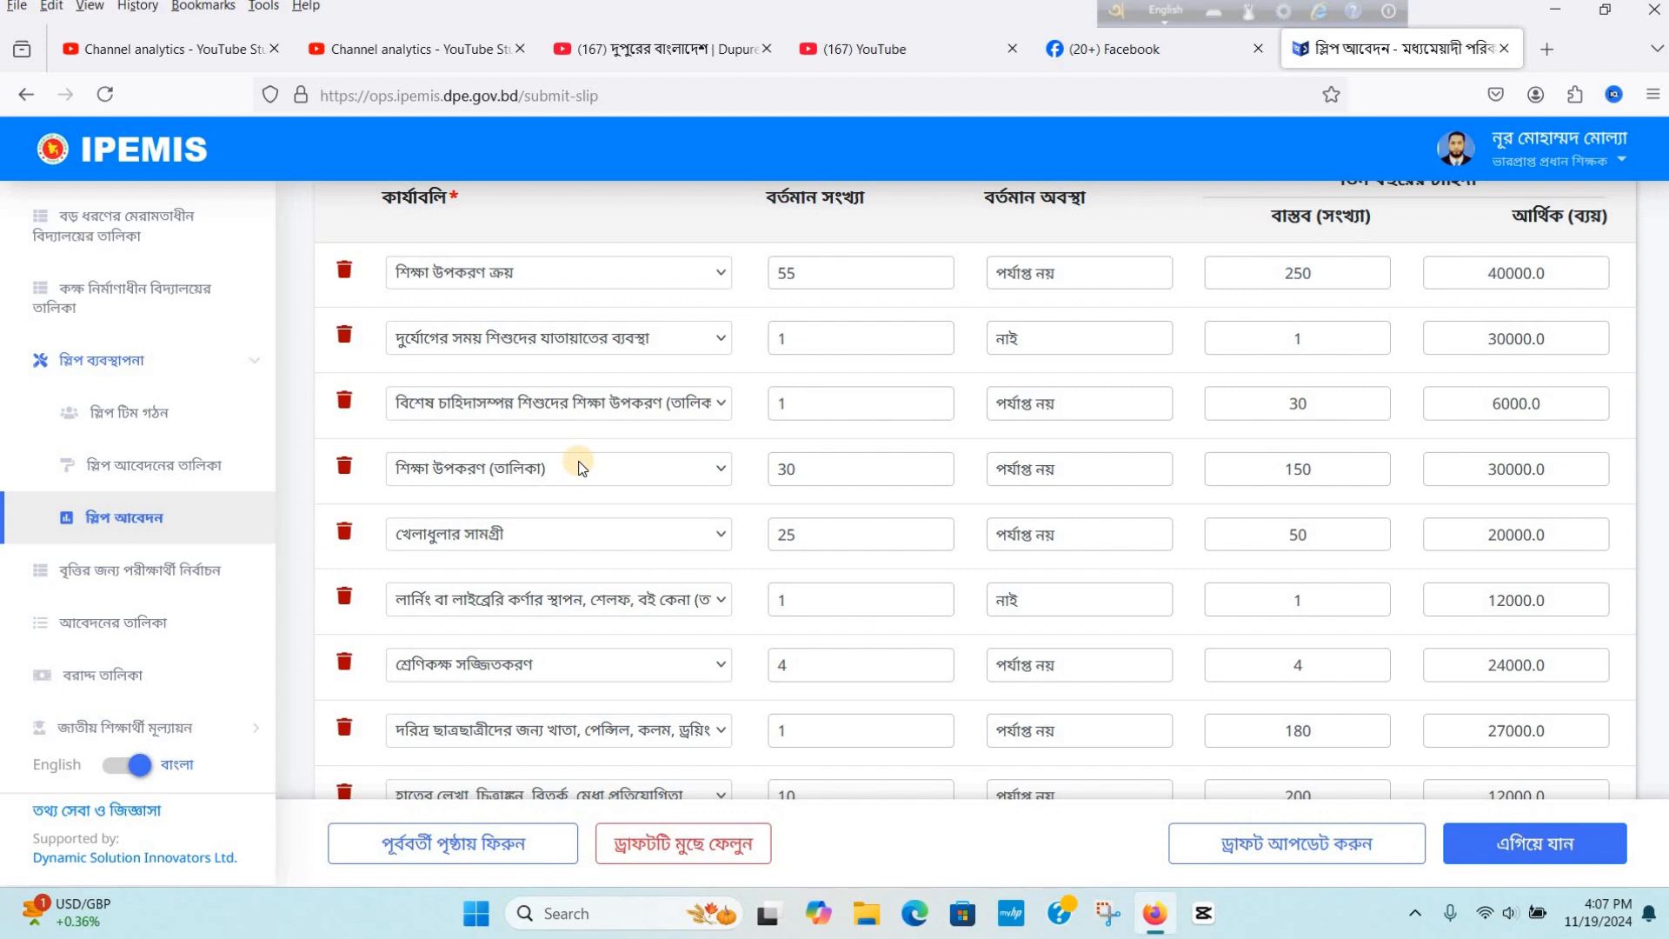
scroll(581, 469, up, 2)
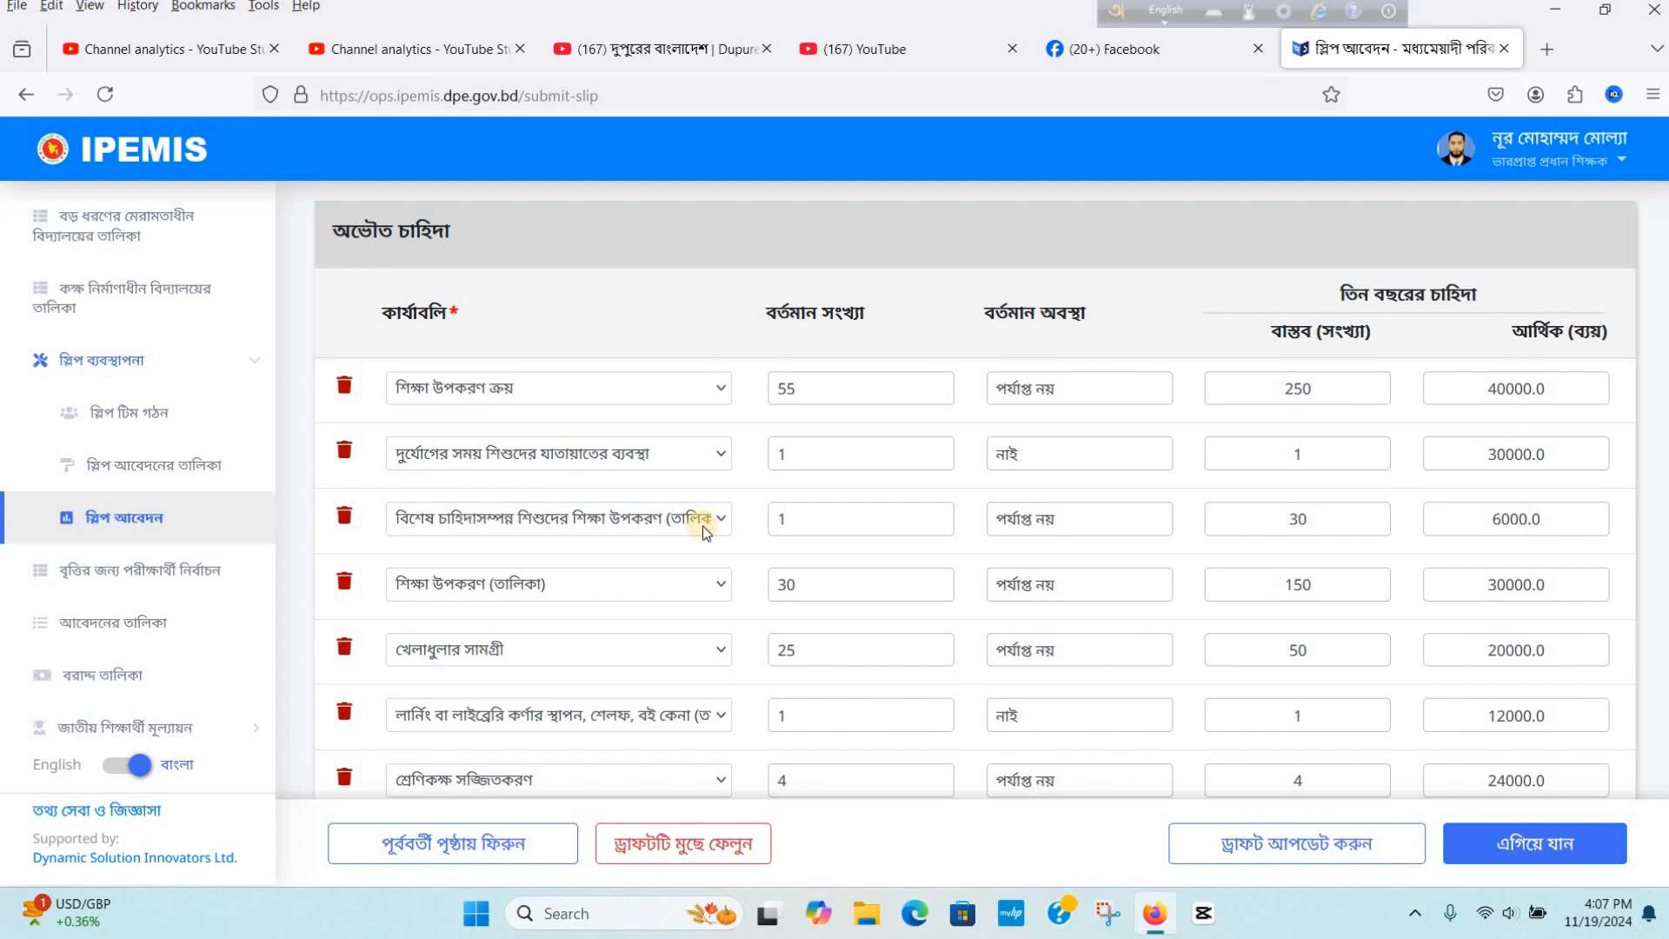
scroll(893, 571, down, 2)
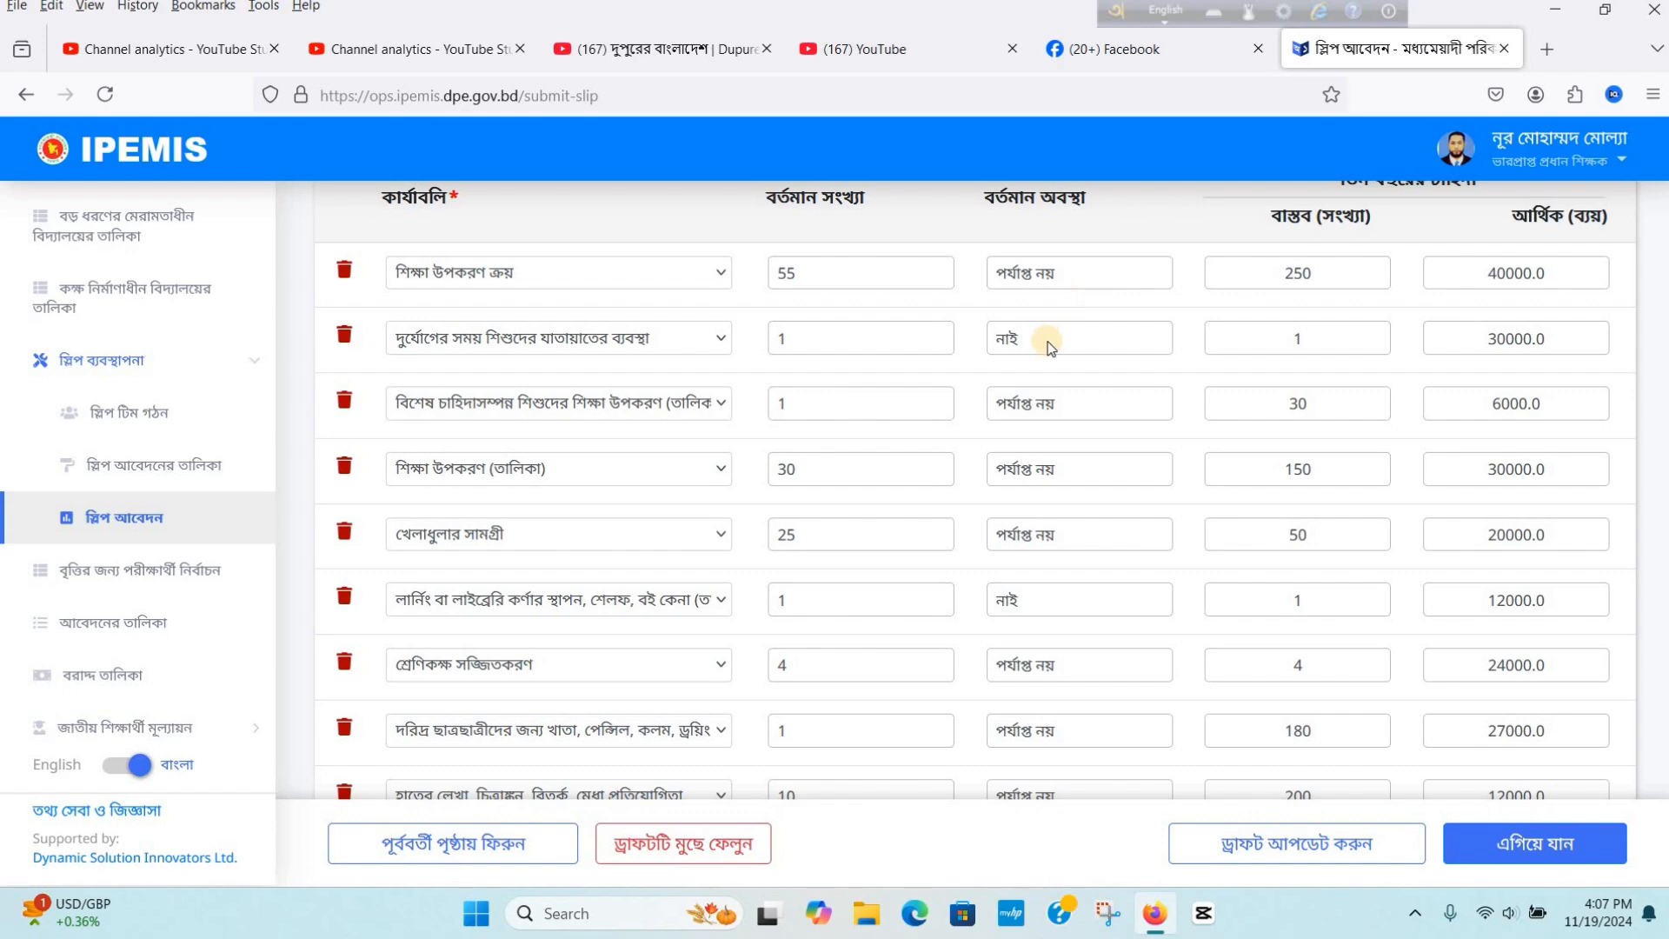
scroll(1052, 339, up, 2)
scroll(1049, 437, down, 11)
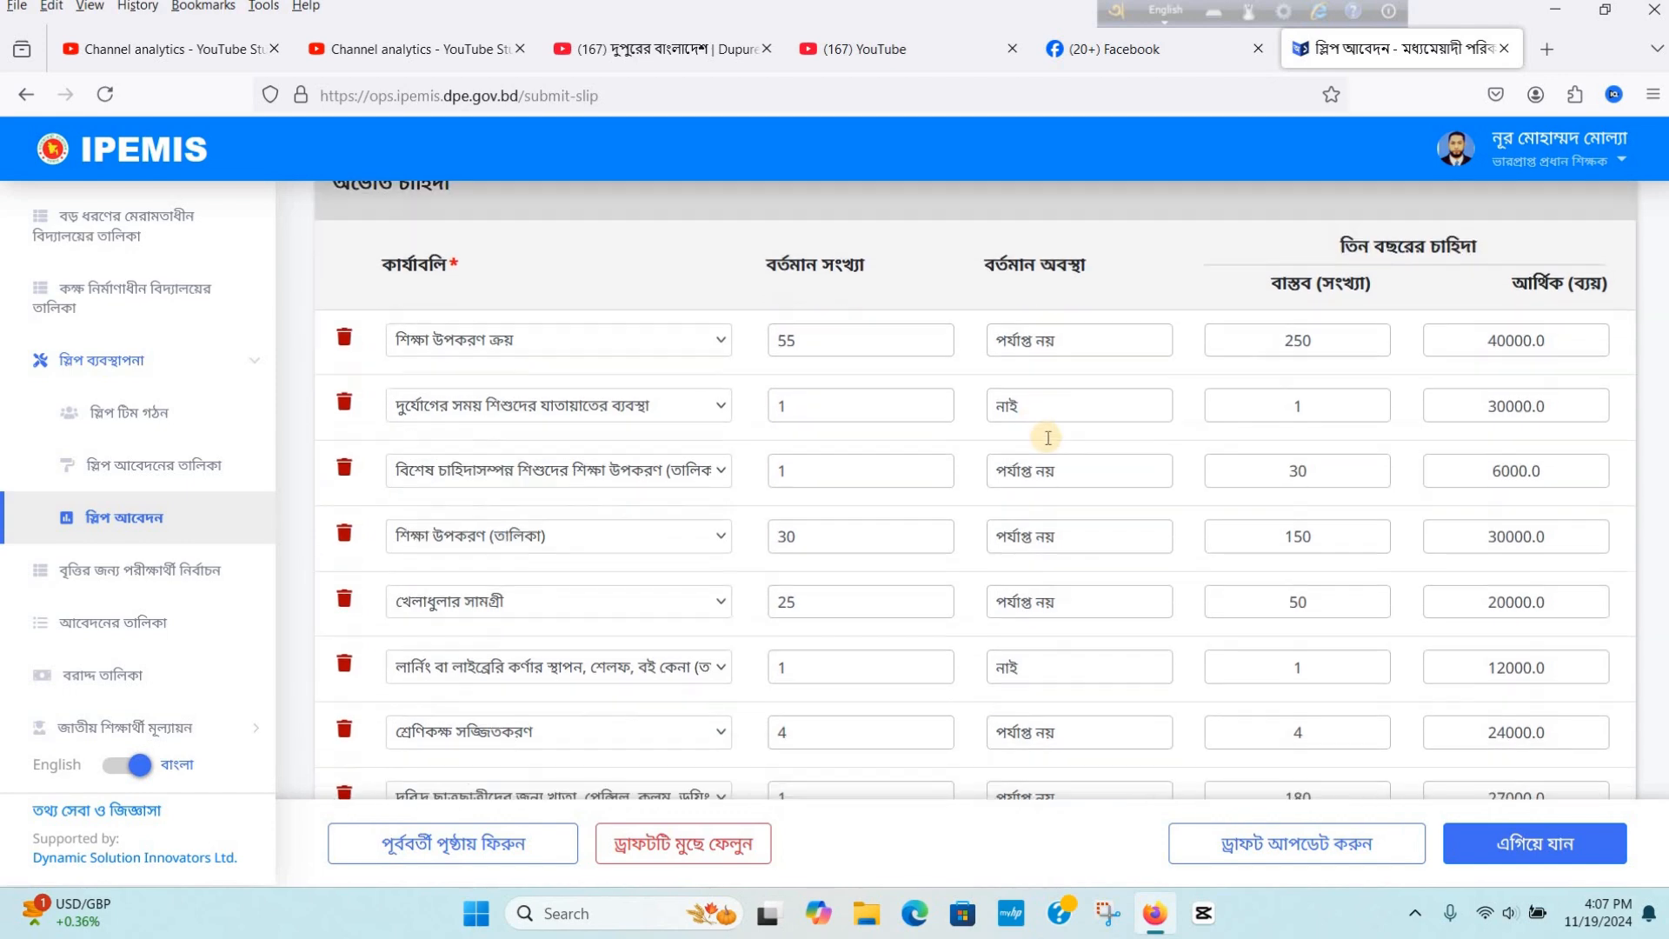
scroll(1046, 434, down, 15)
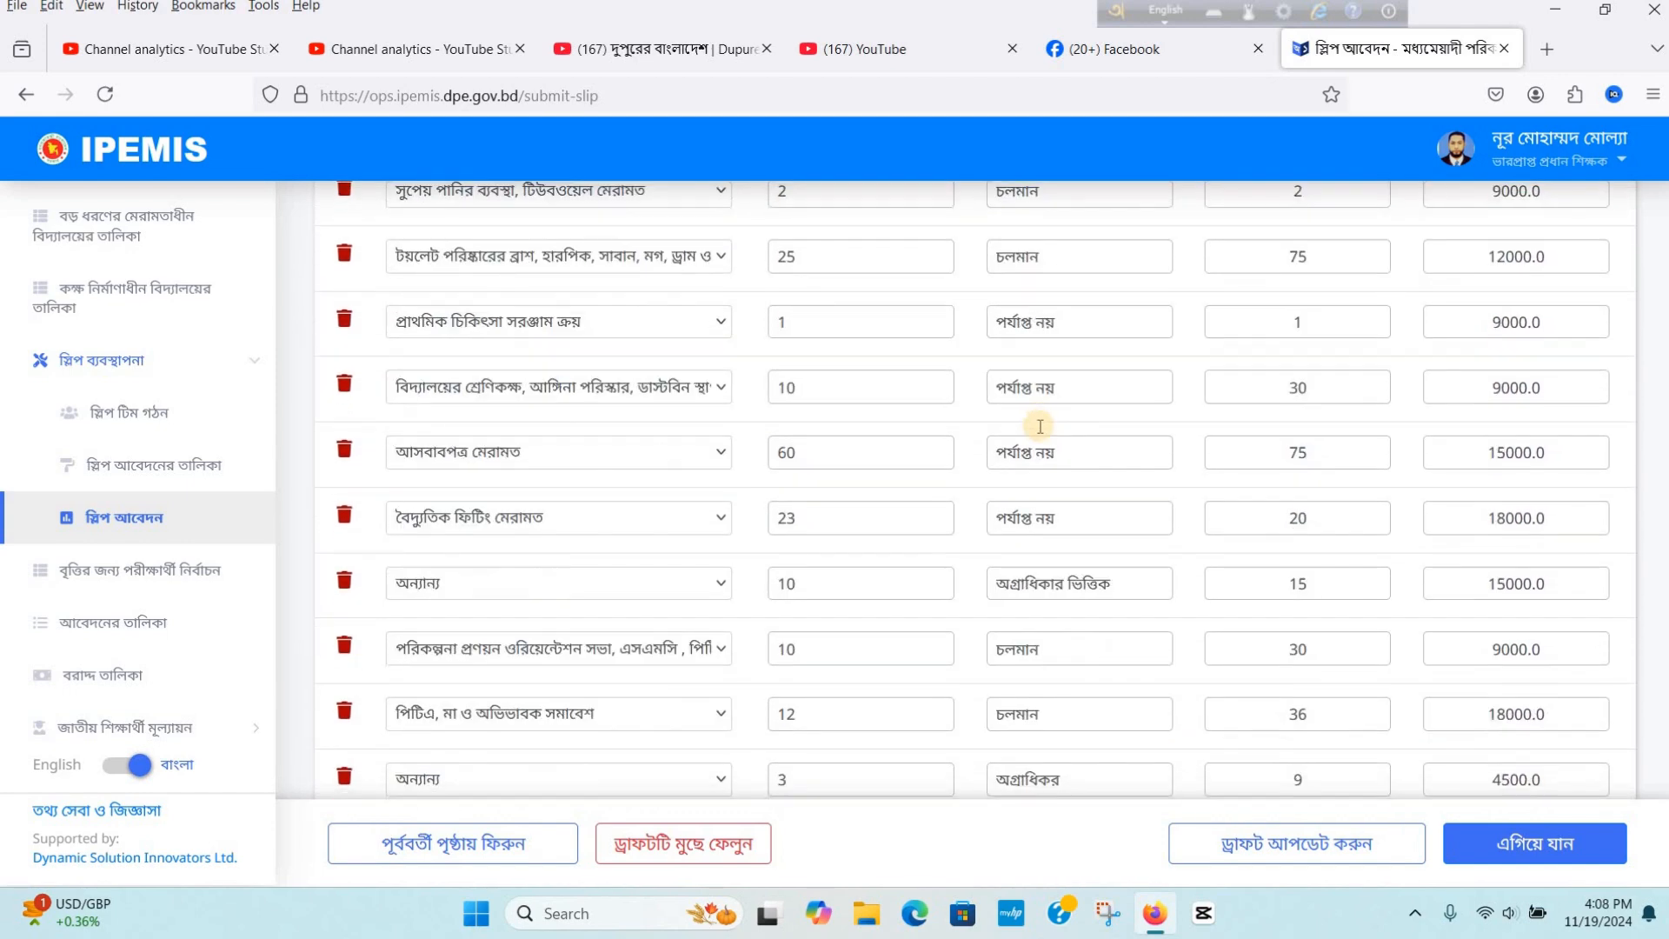
- Review the school infrastructure-needs table and the annual income sources with their amounts and remarks
scroll(827, 380, down, 4)
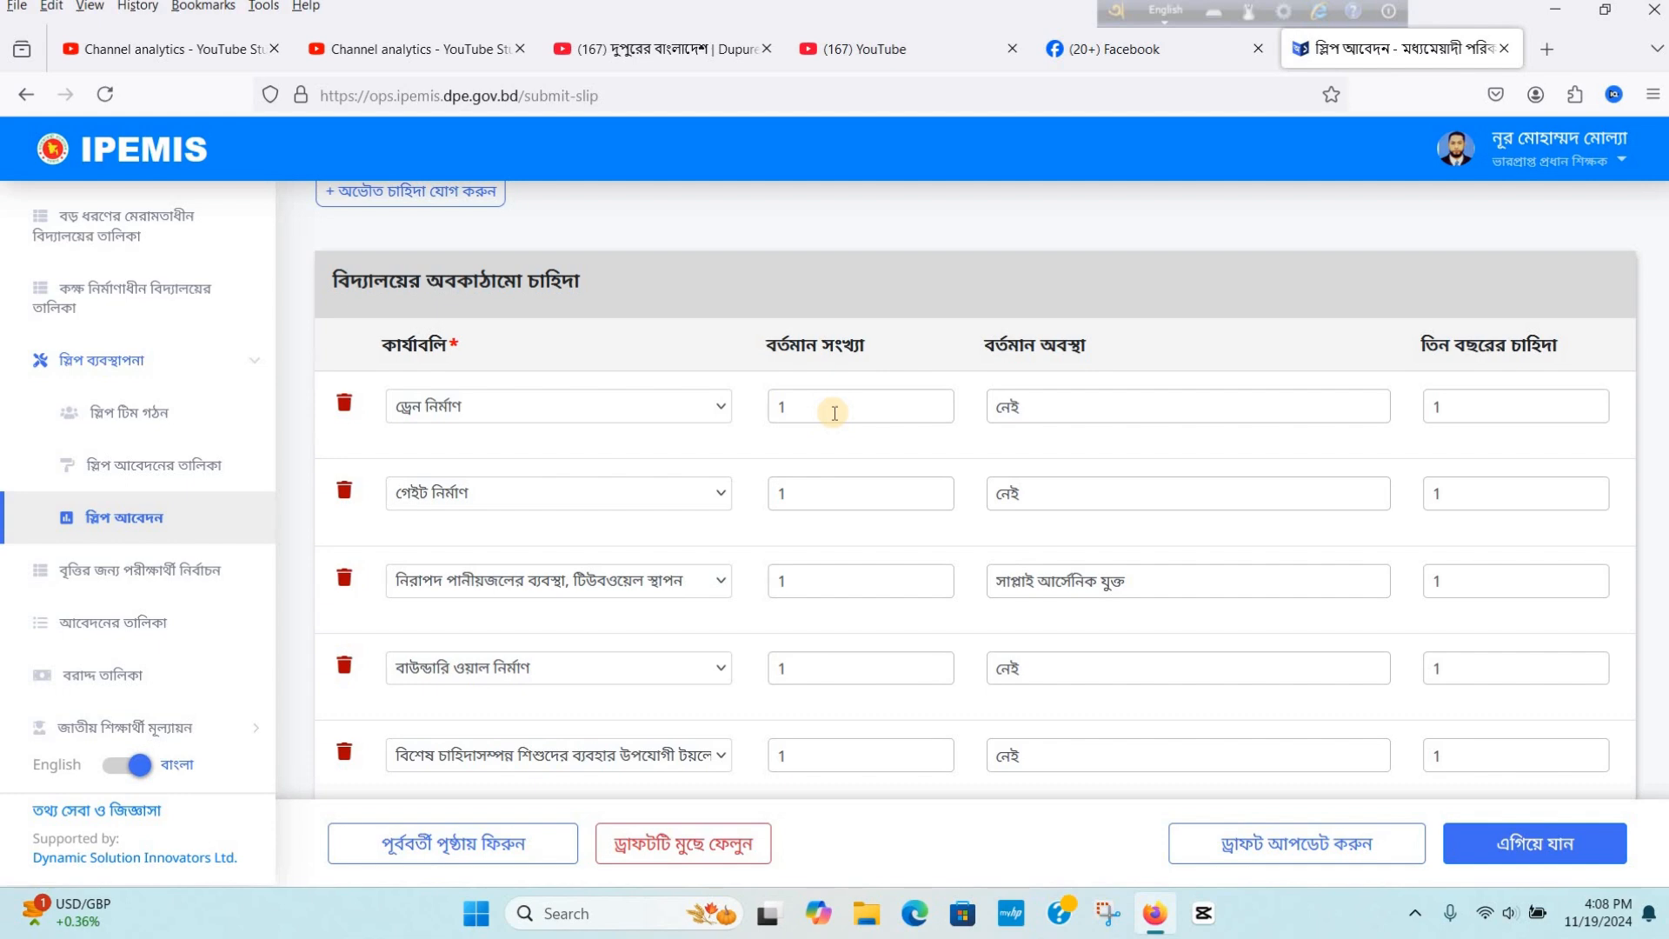
scroll(835, 412, down, 2)
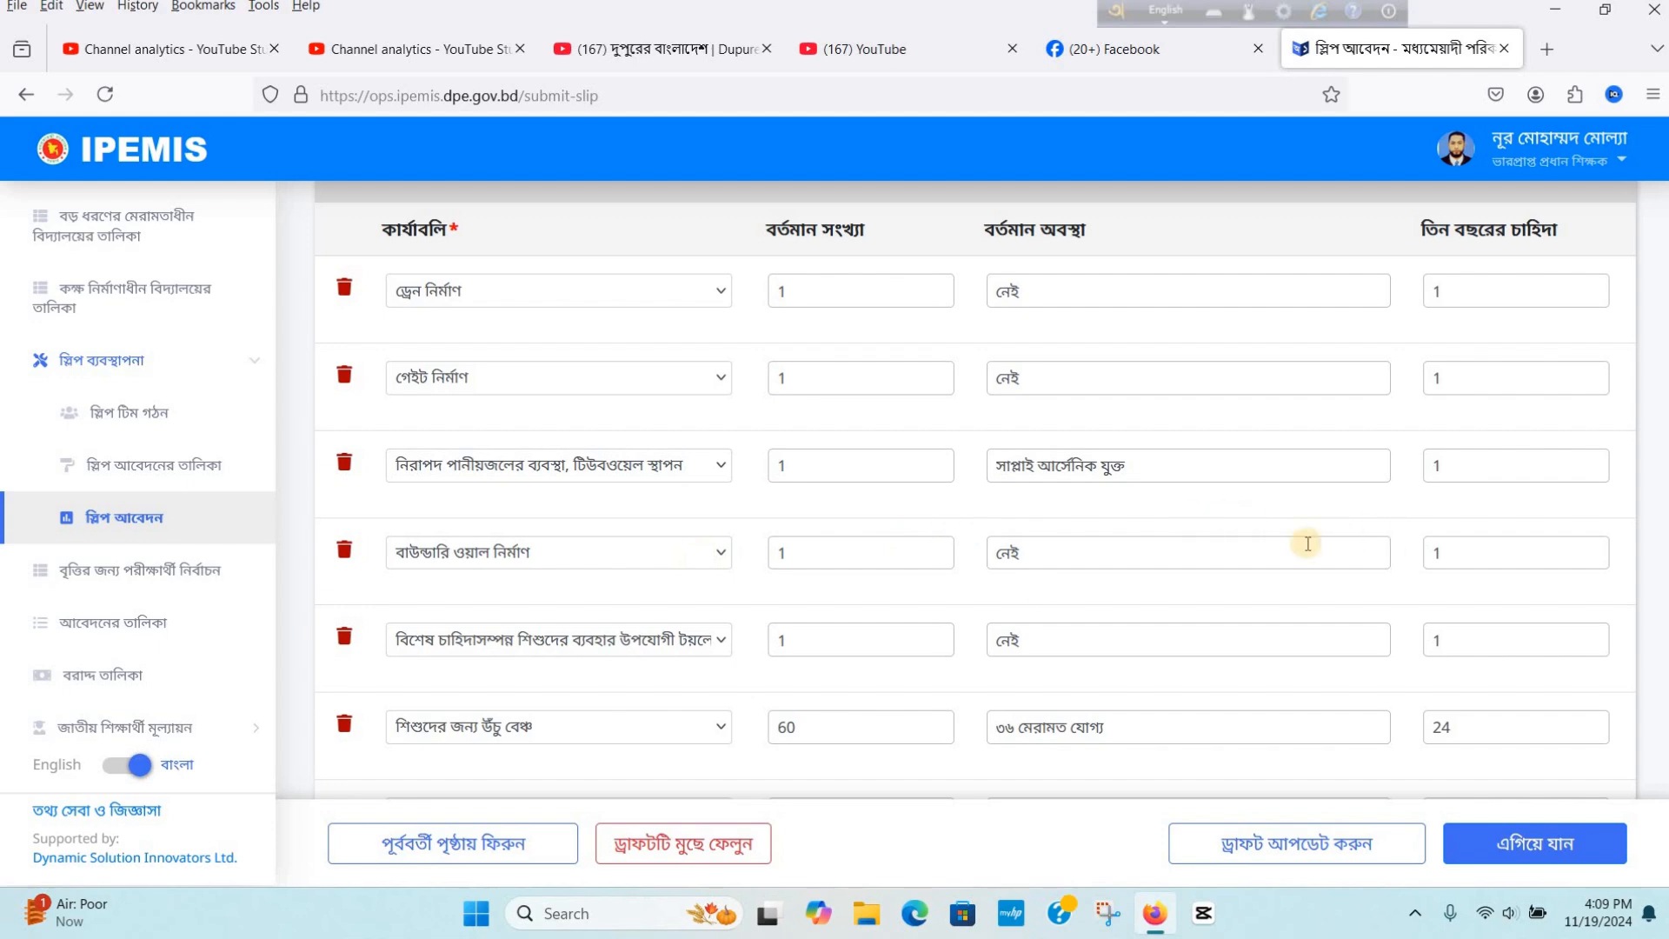
scroll(1304, 543, down, 2)
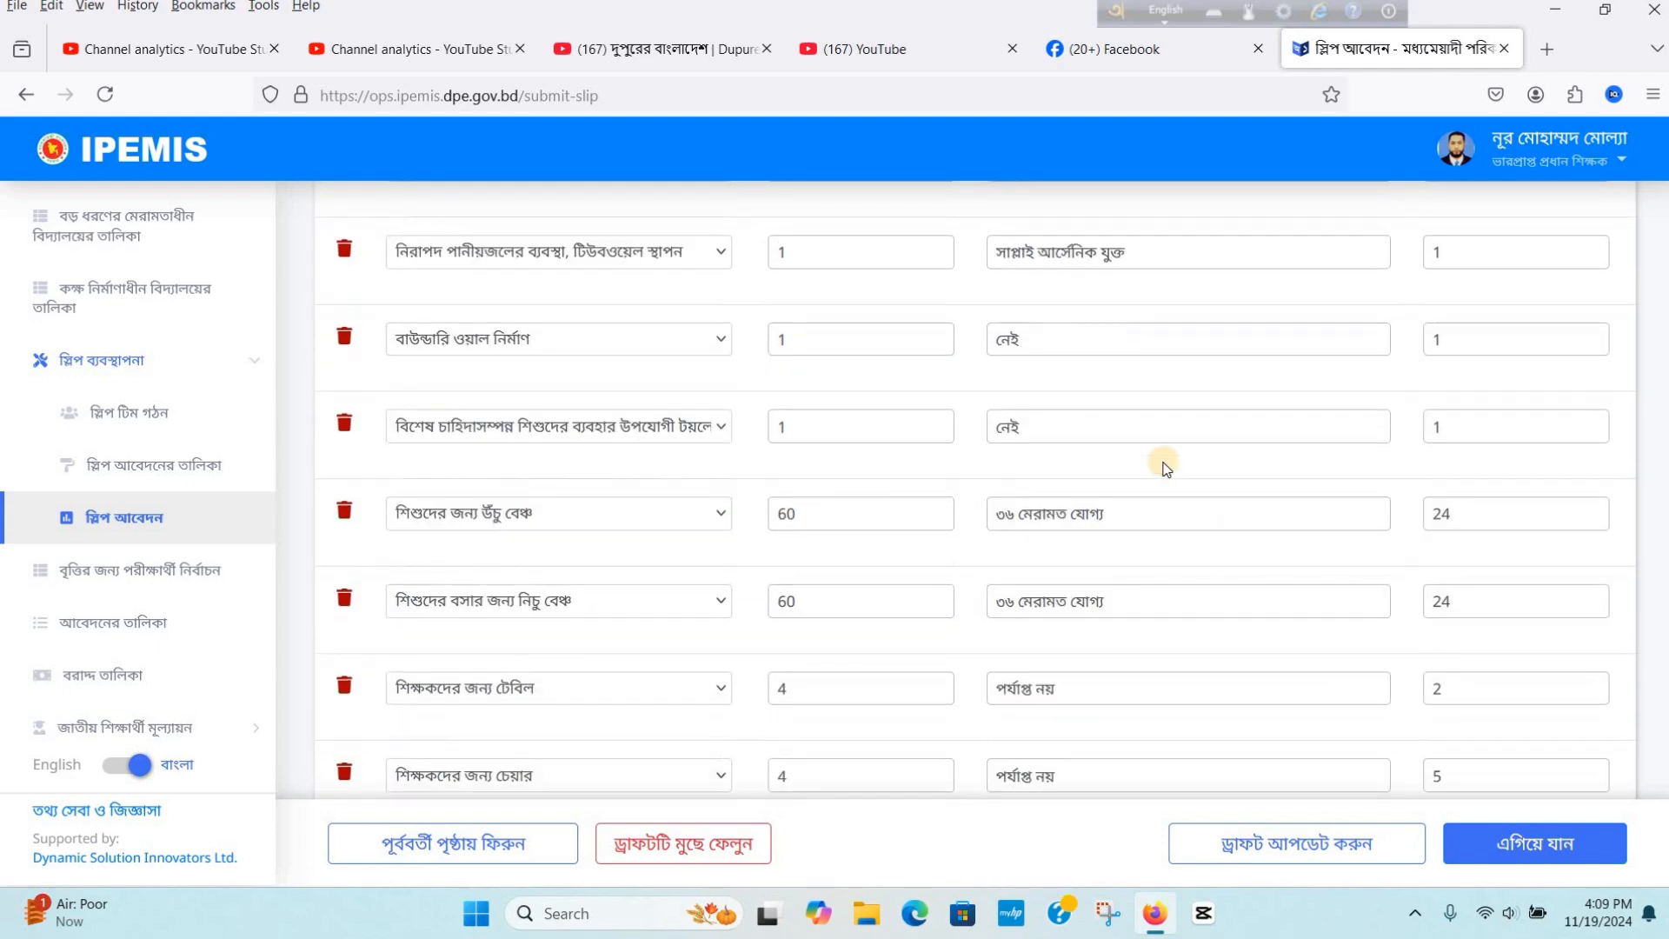
scroll(1130, 471, down, 3)
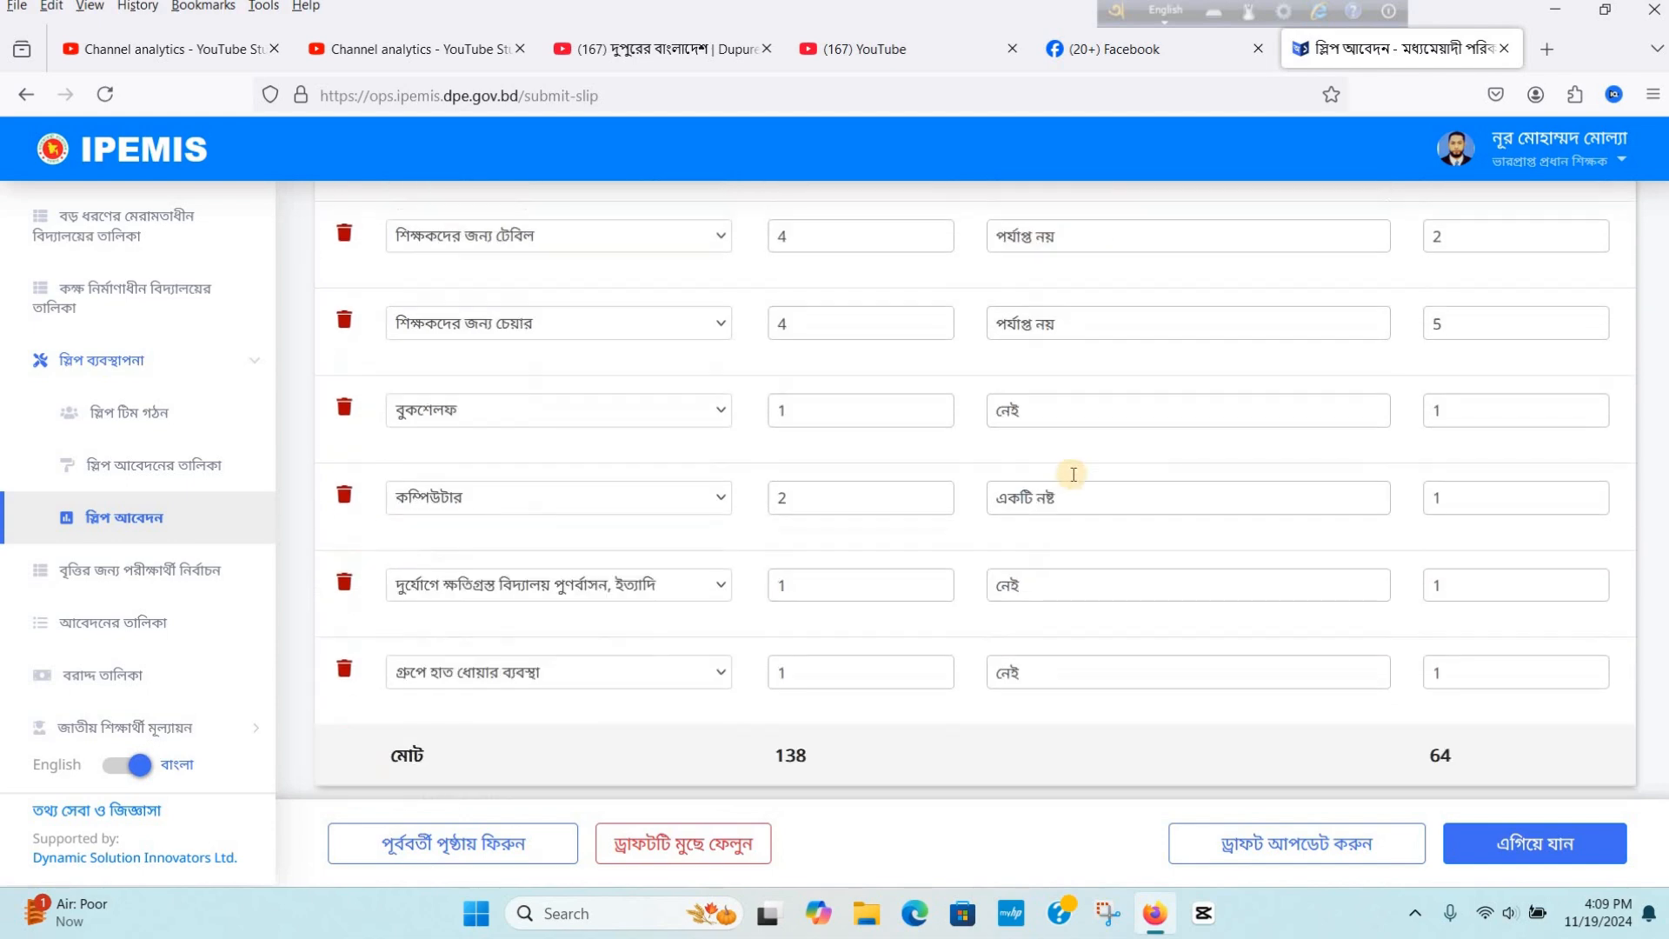
scroll(659, 555, down, 3)
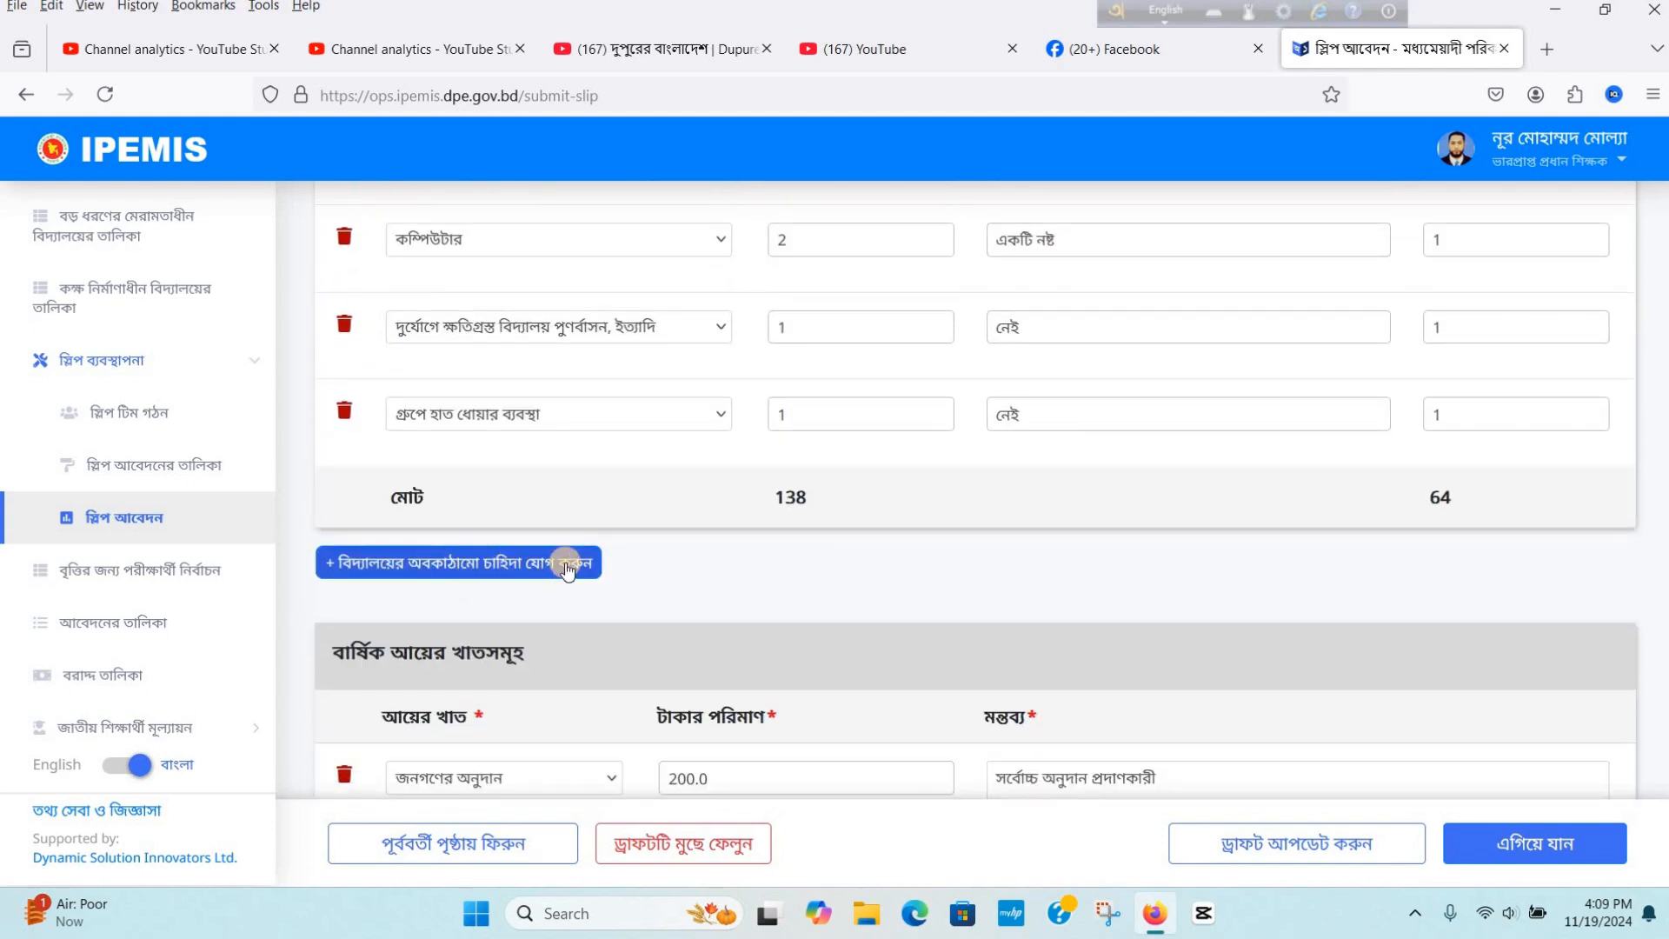
scroll(787, 518, down, 3)
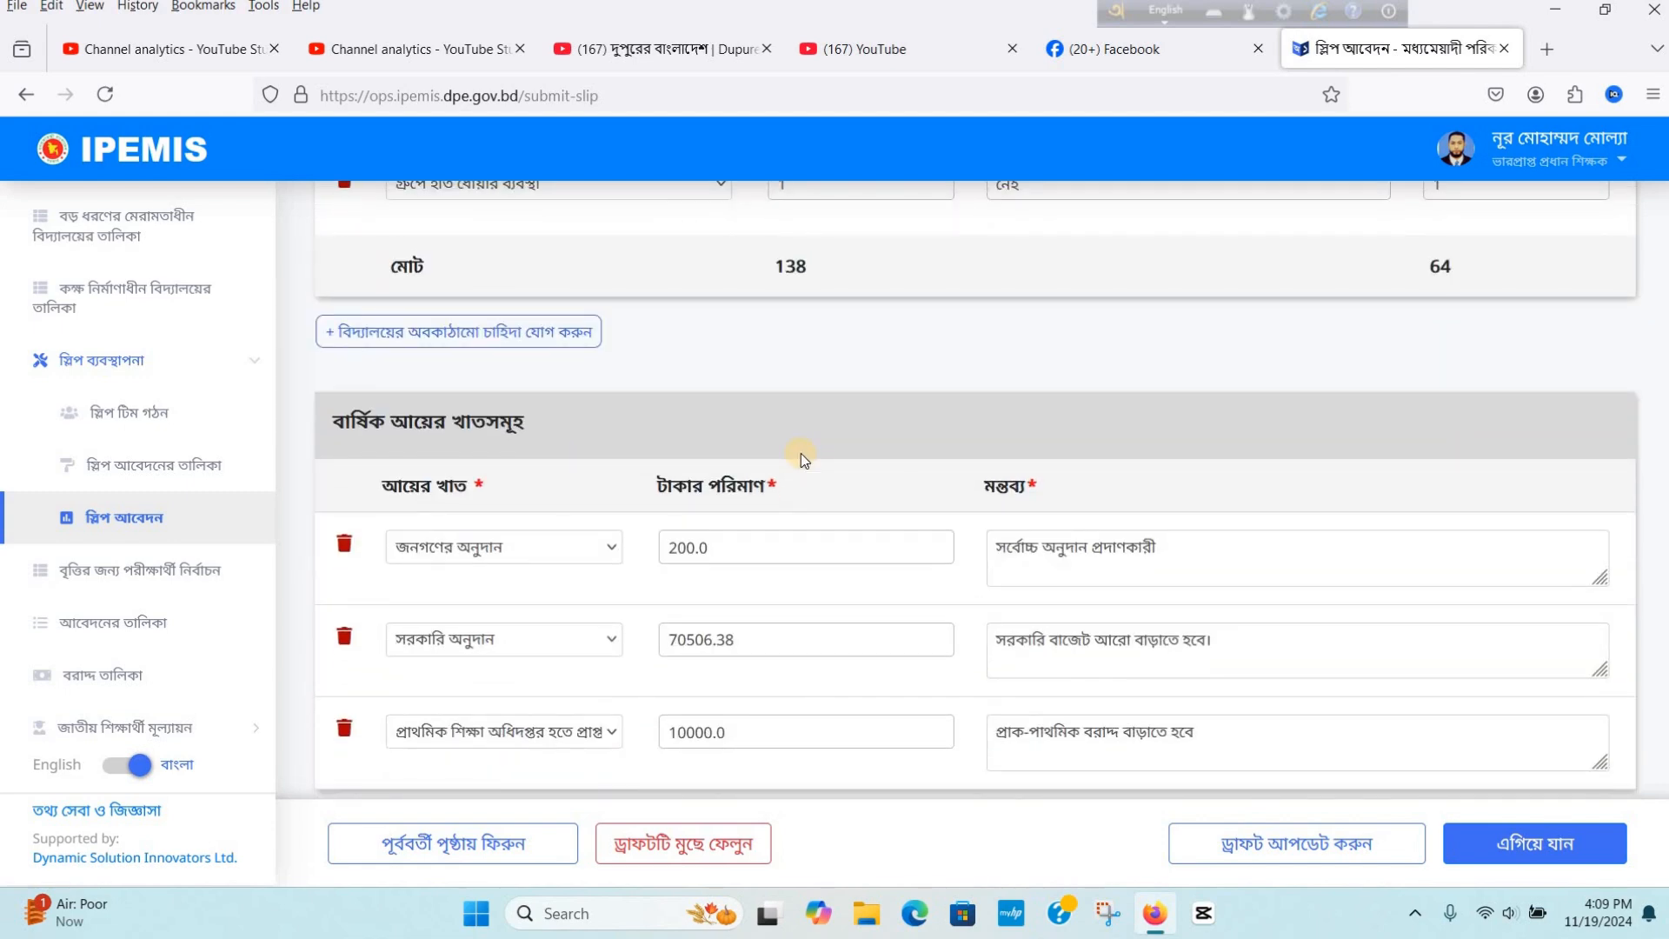
scroll(861, 436, down, 1)
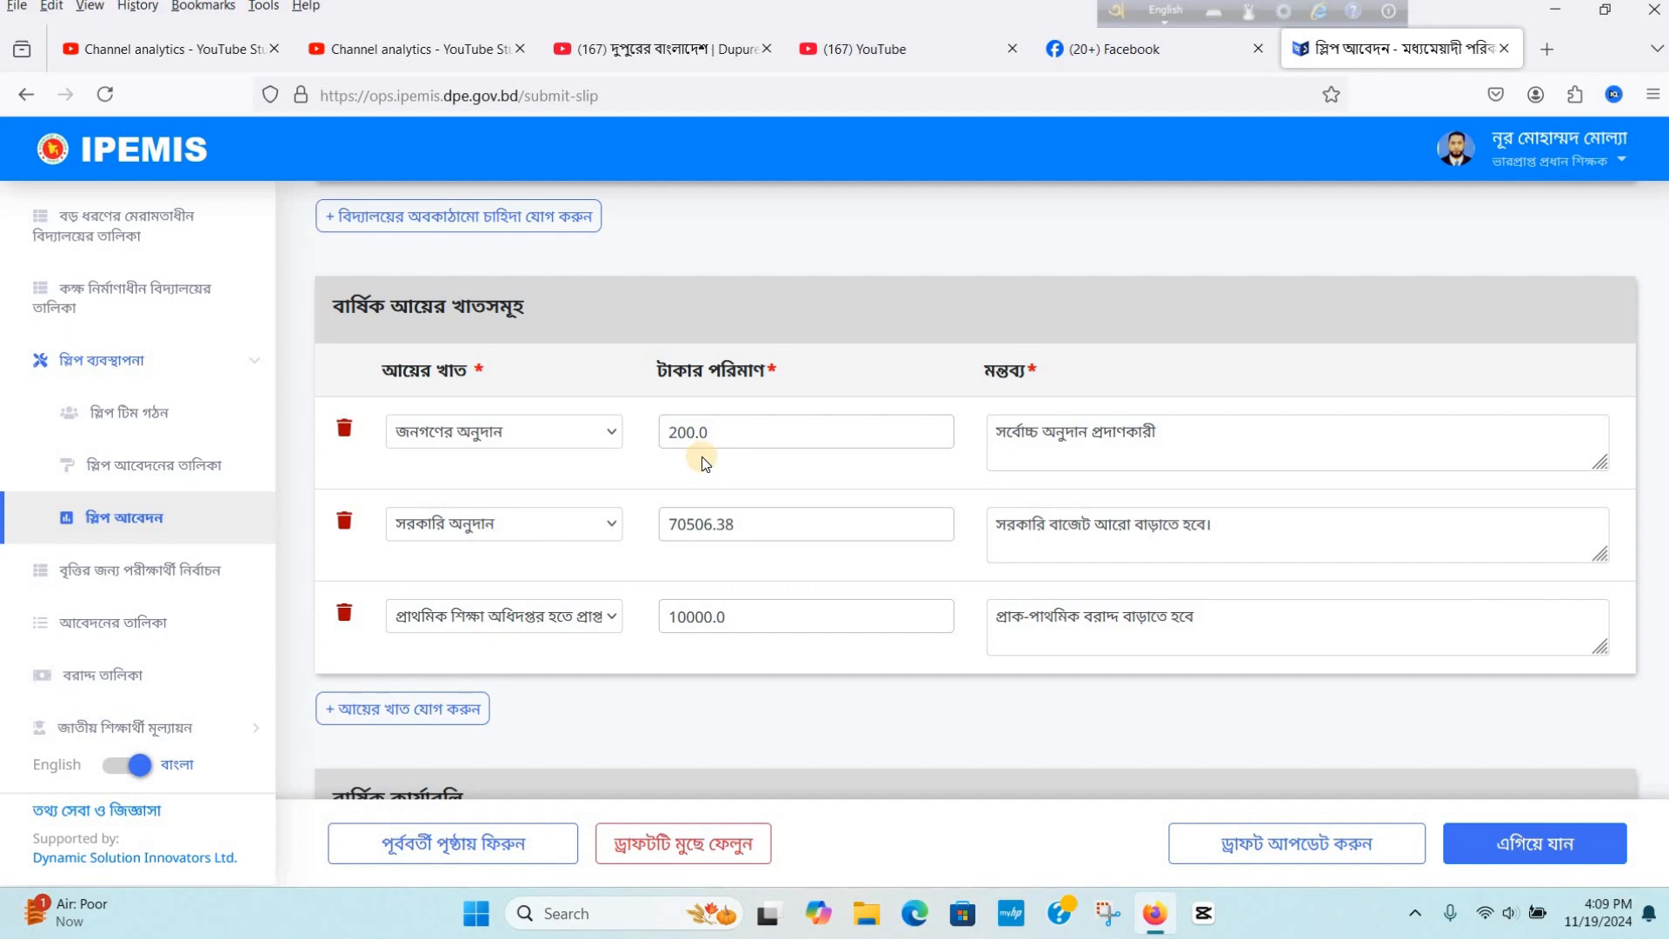
scroll(704, 463, down, 1)
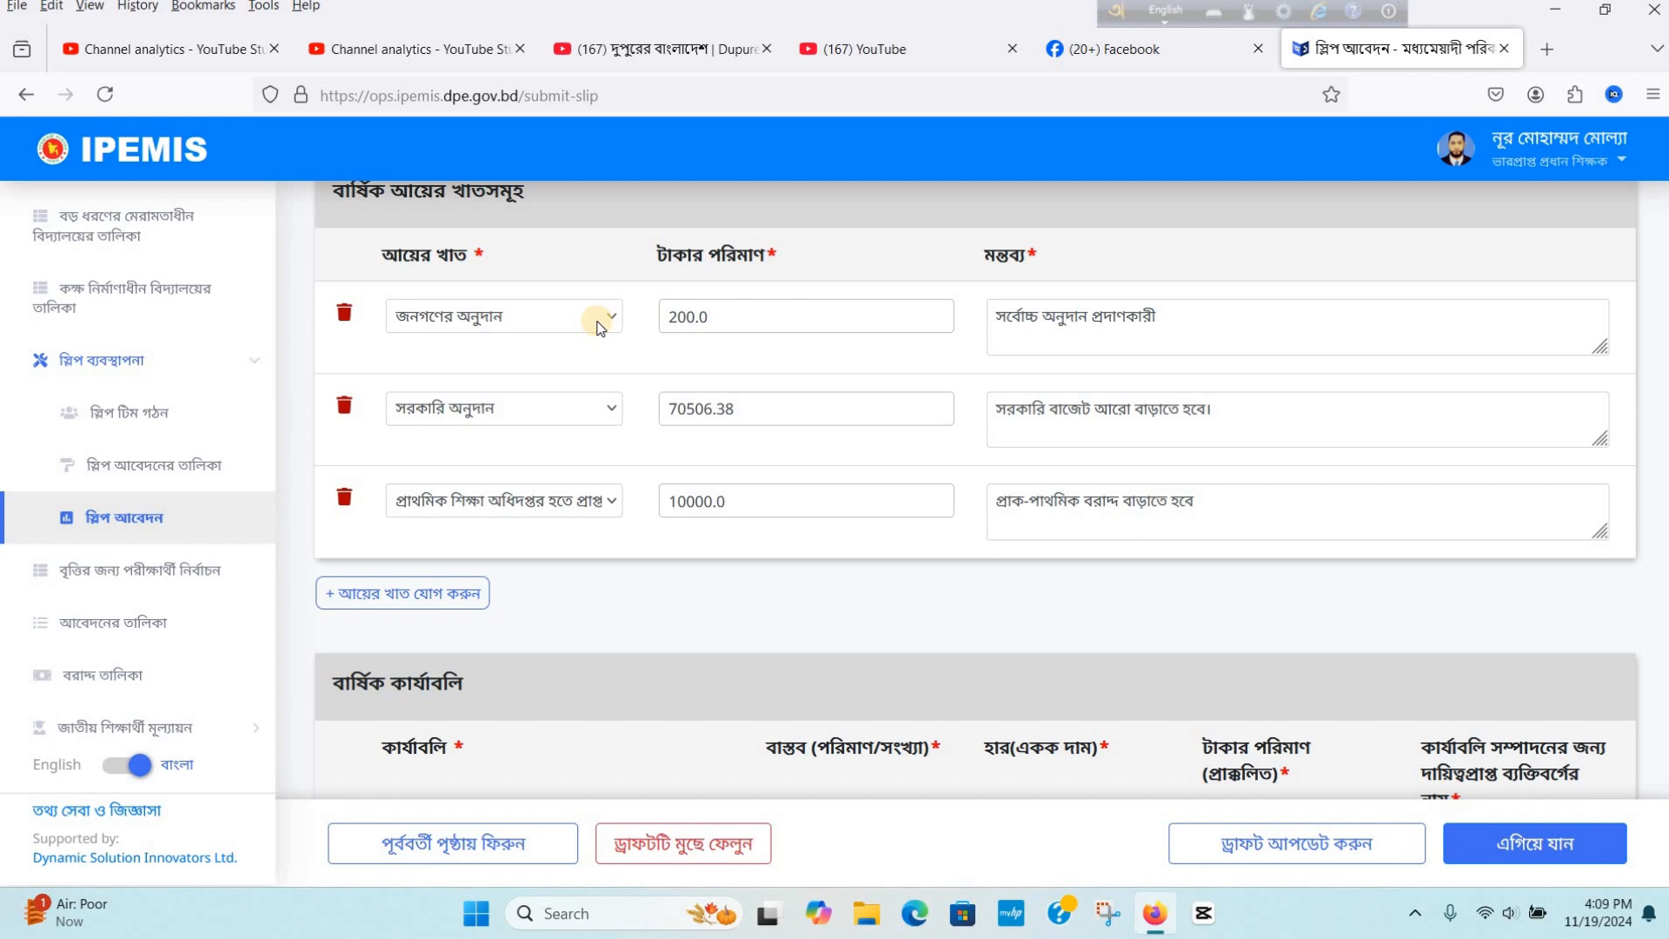
click(421, 597)
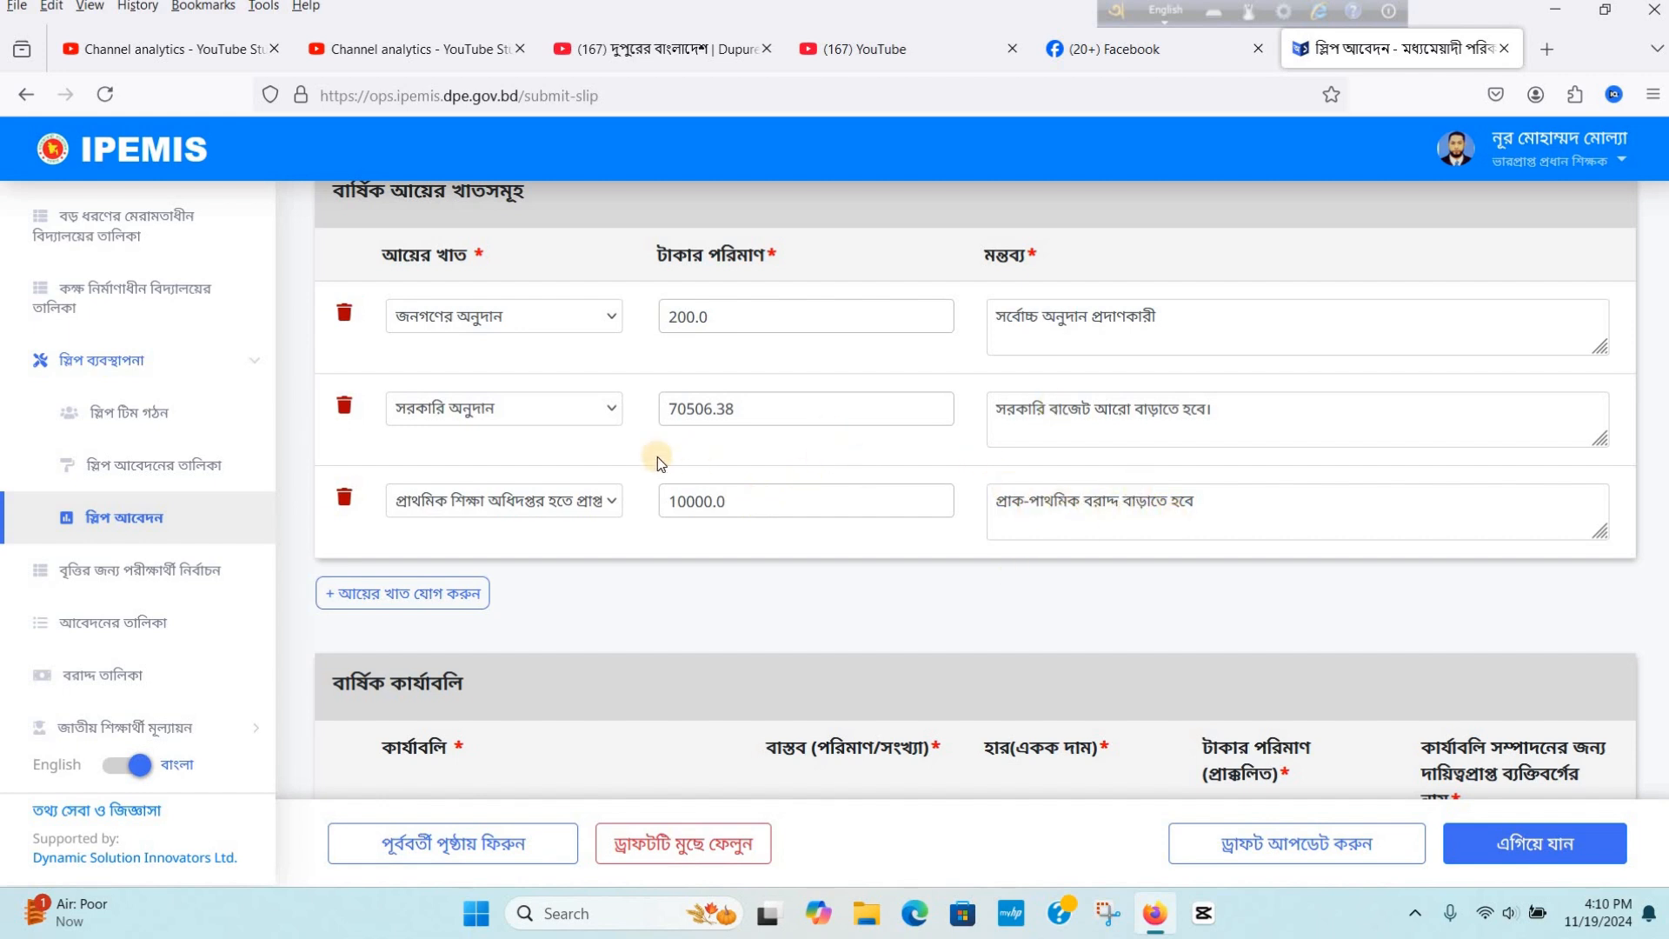
click(415, 595)
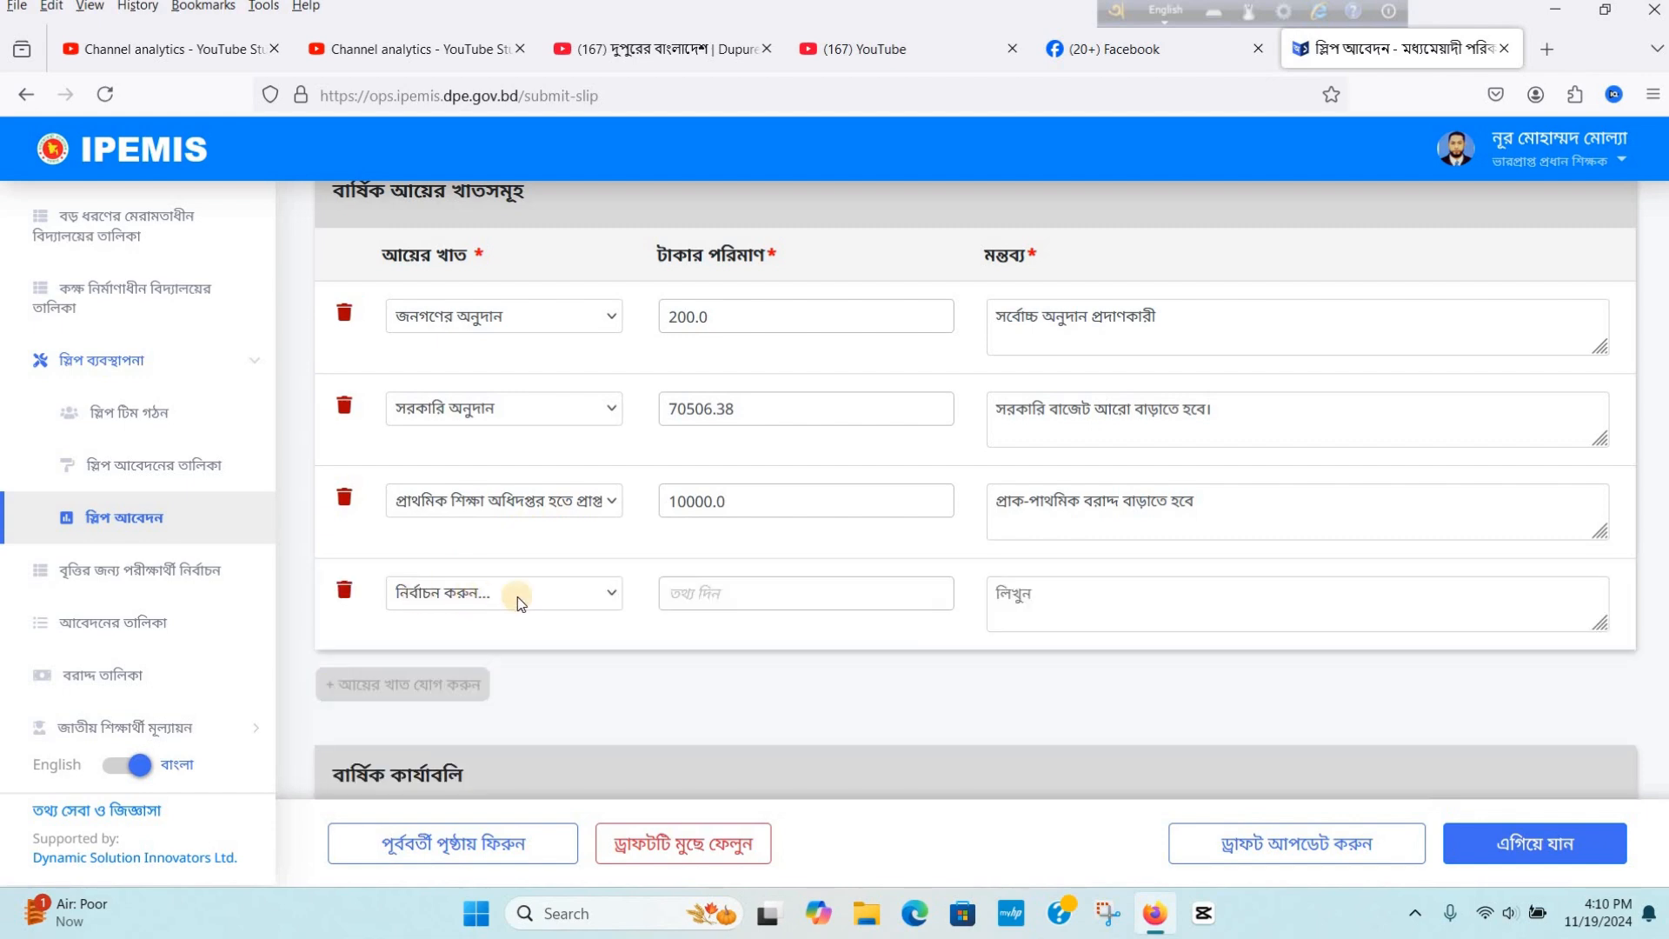
click(611, 598)
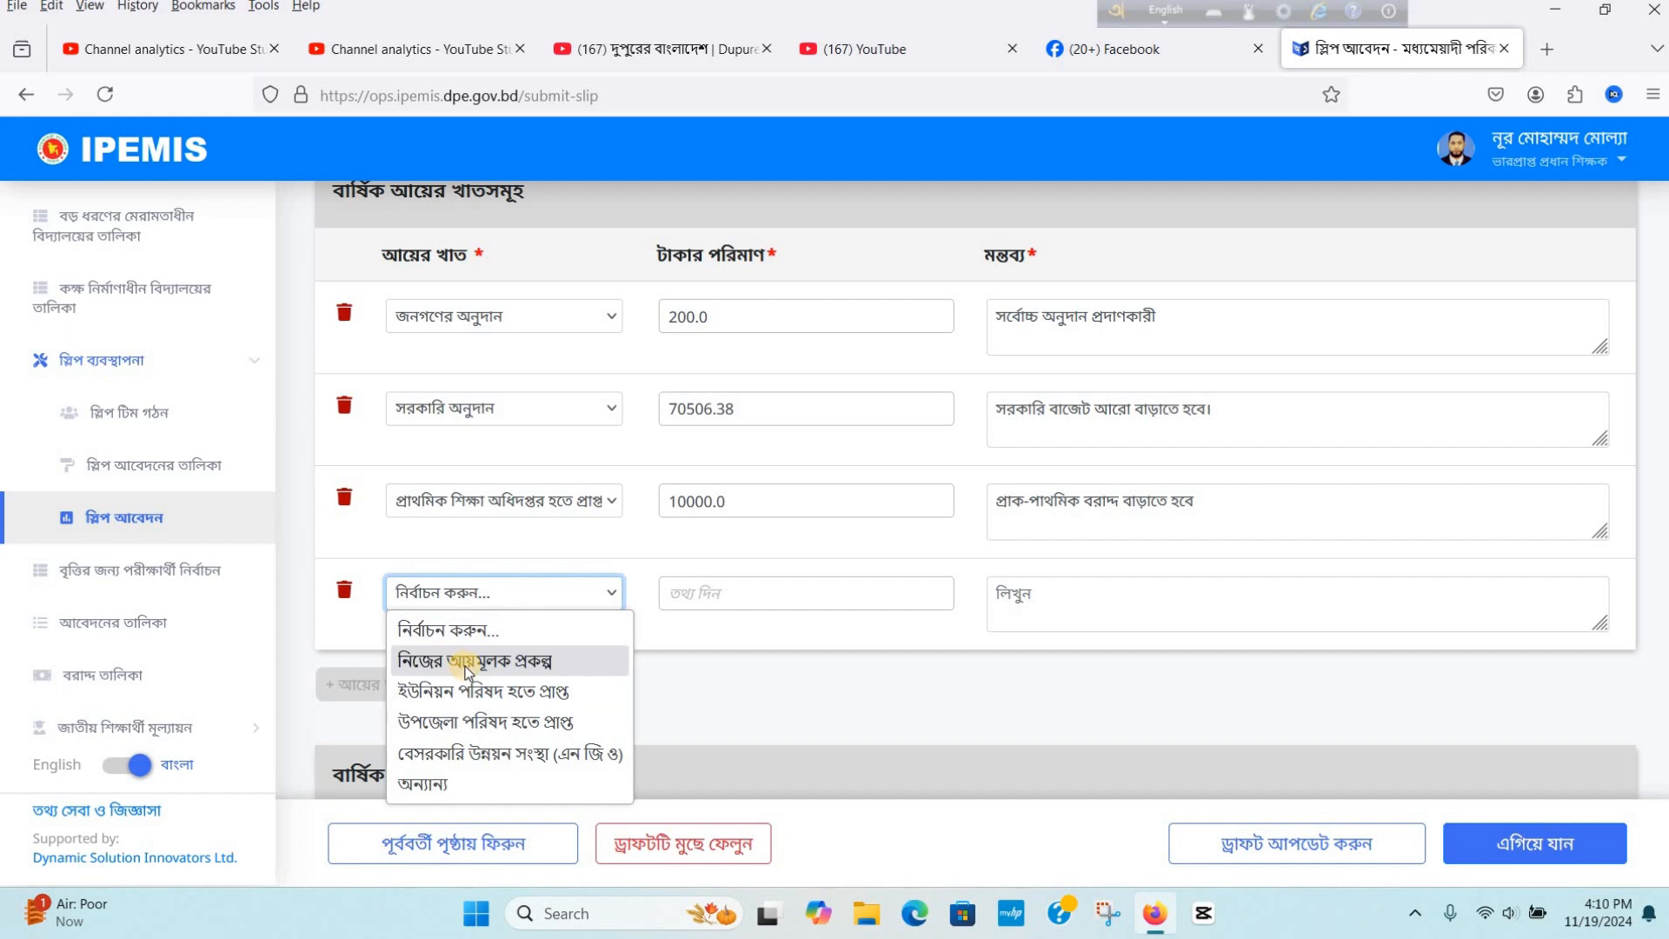
click(713, 639)
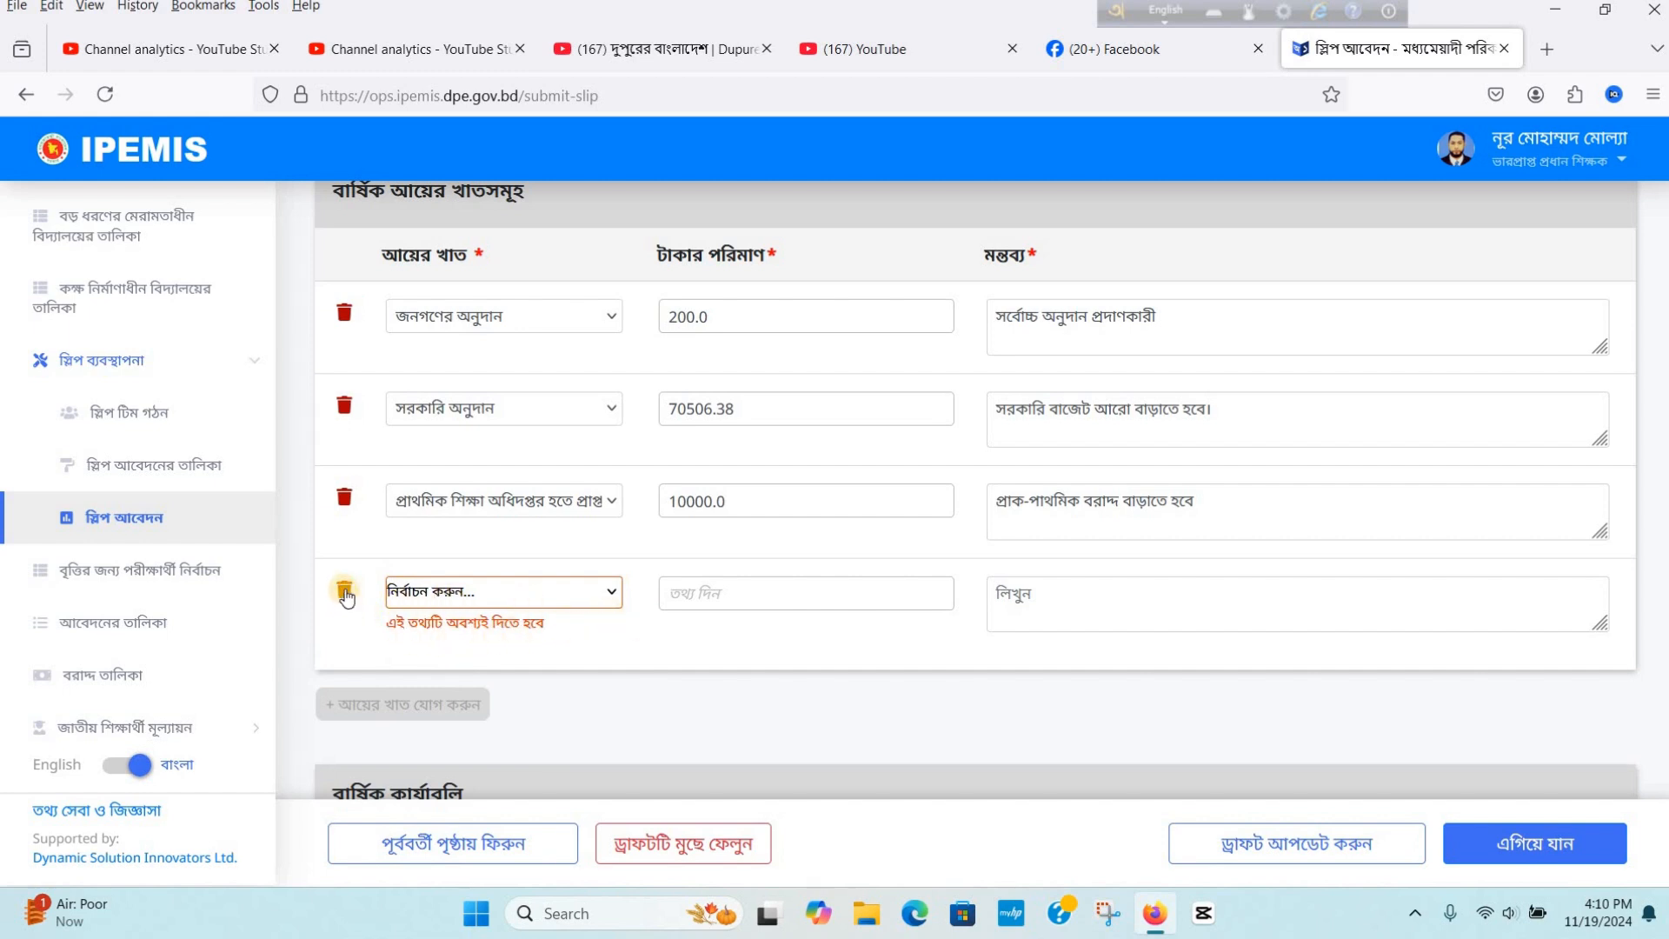
click(345, 592)
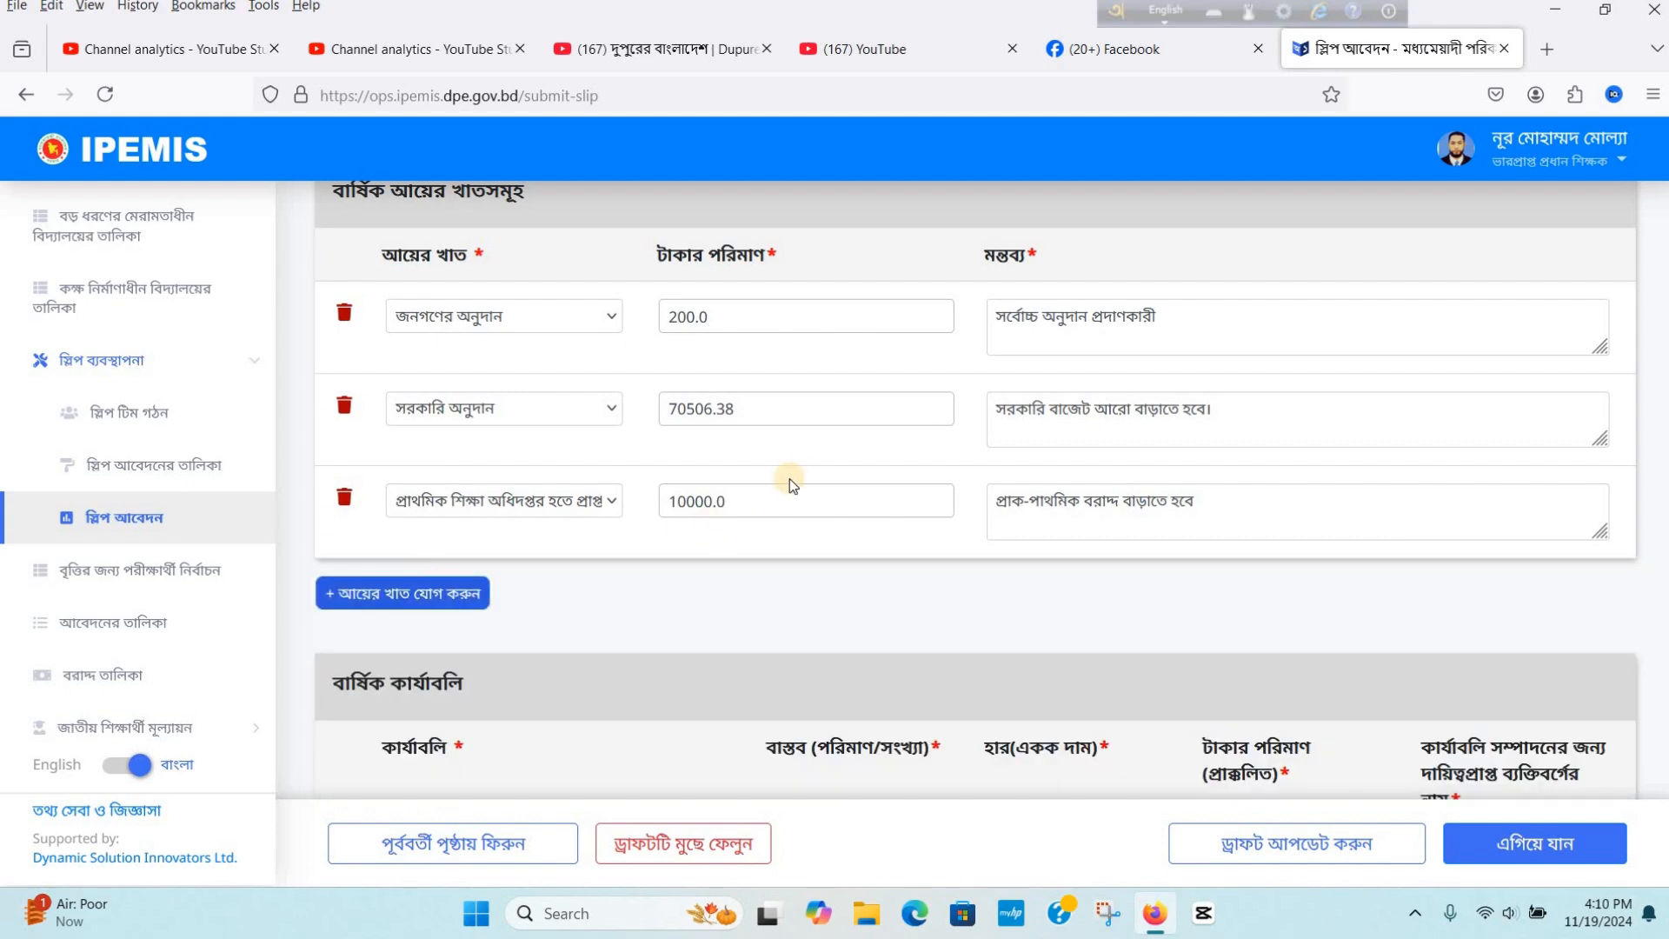
- Review the annual activities table, then save the application as an updated draft
scroll(799, 472, down, 3)
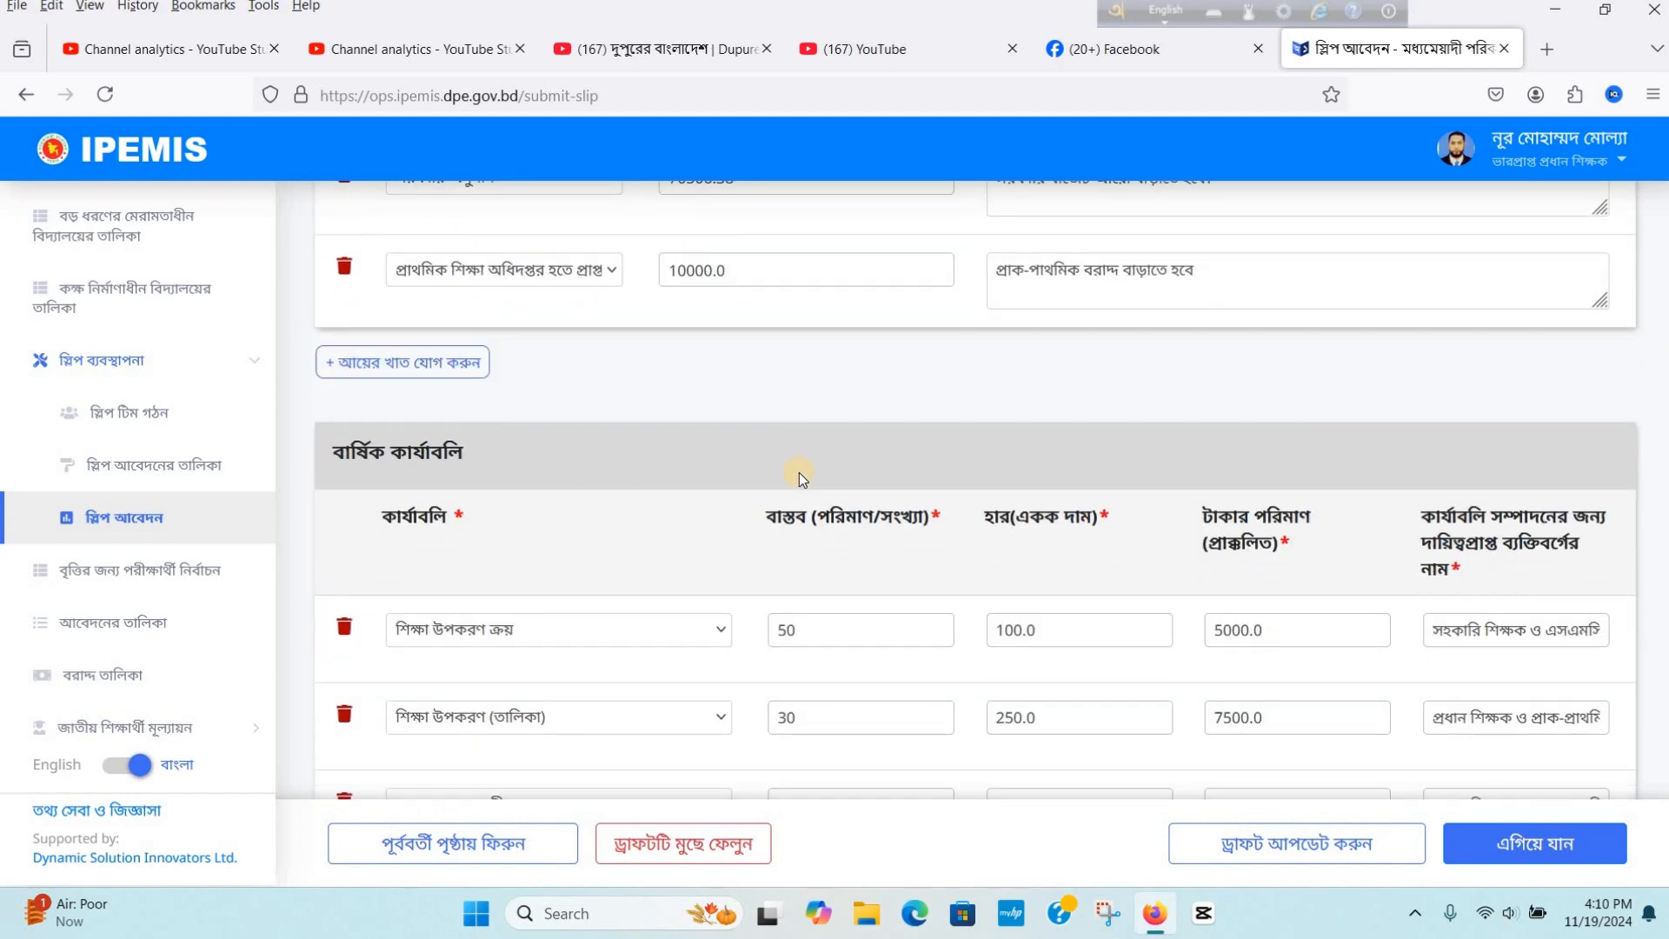
scroll(704, 452, down, 2)
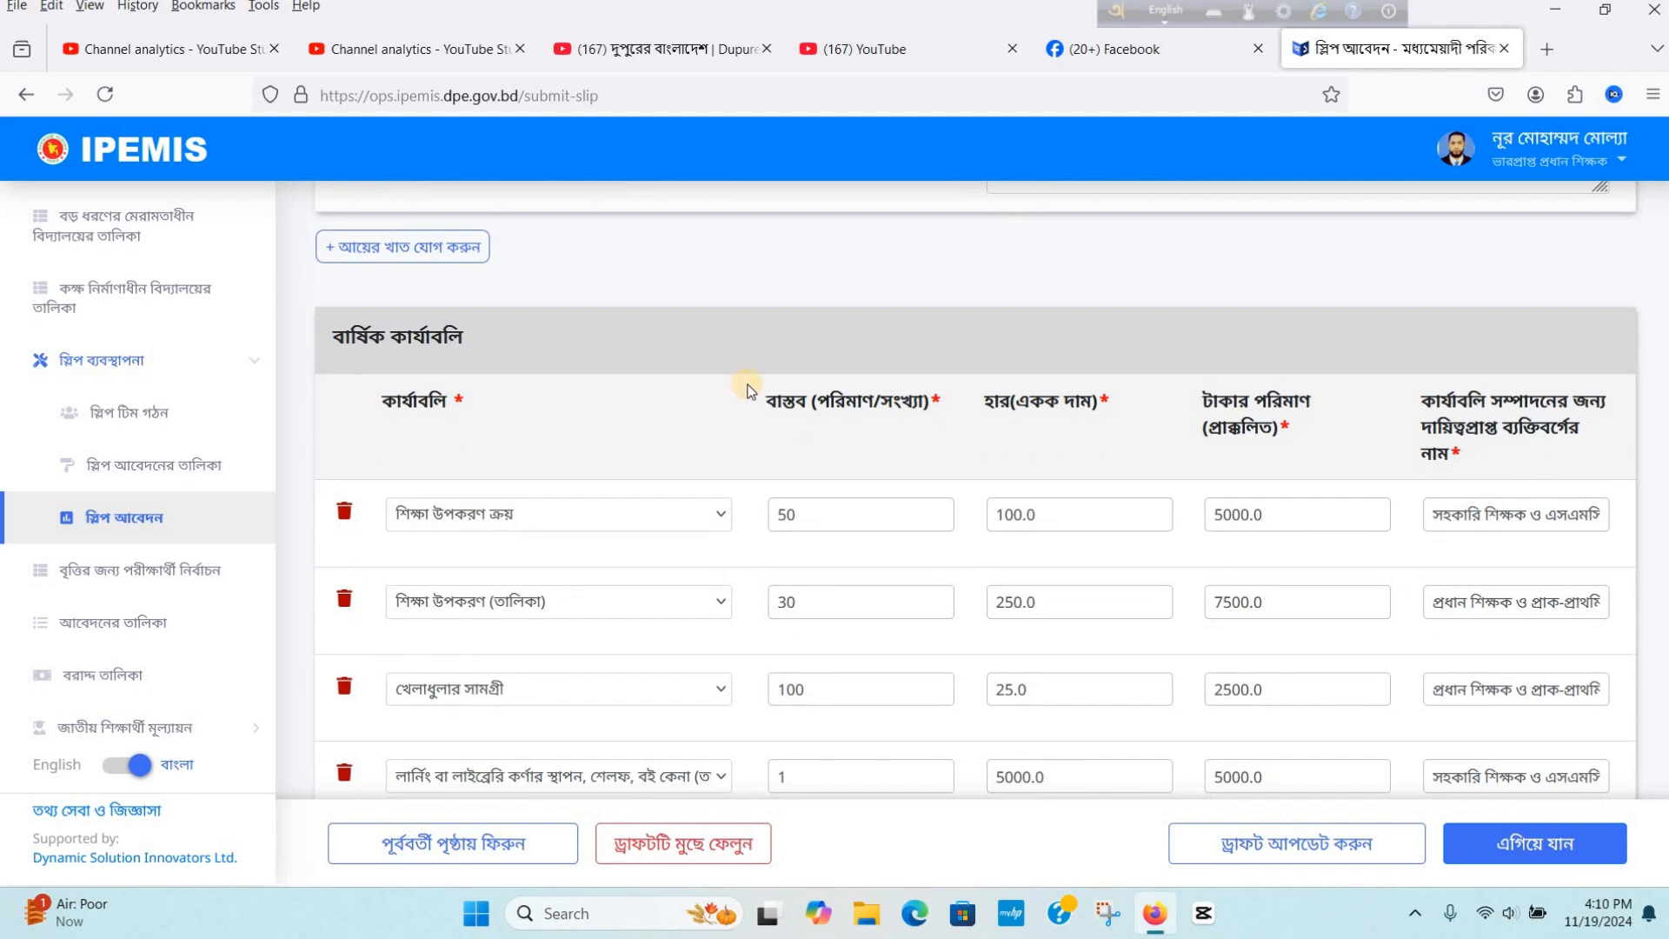
scroll(748, 390, down, 2)
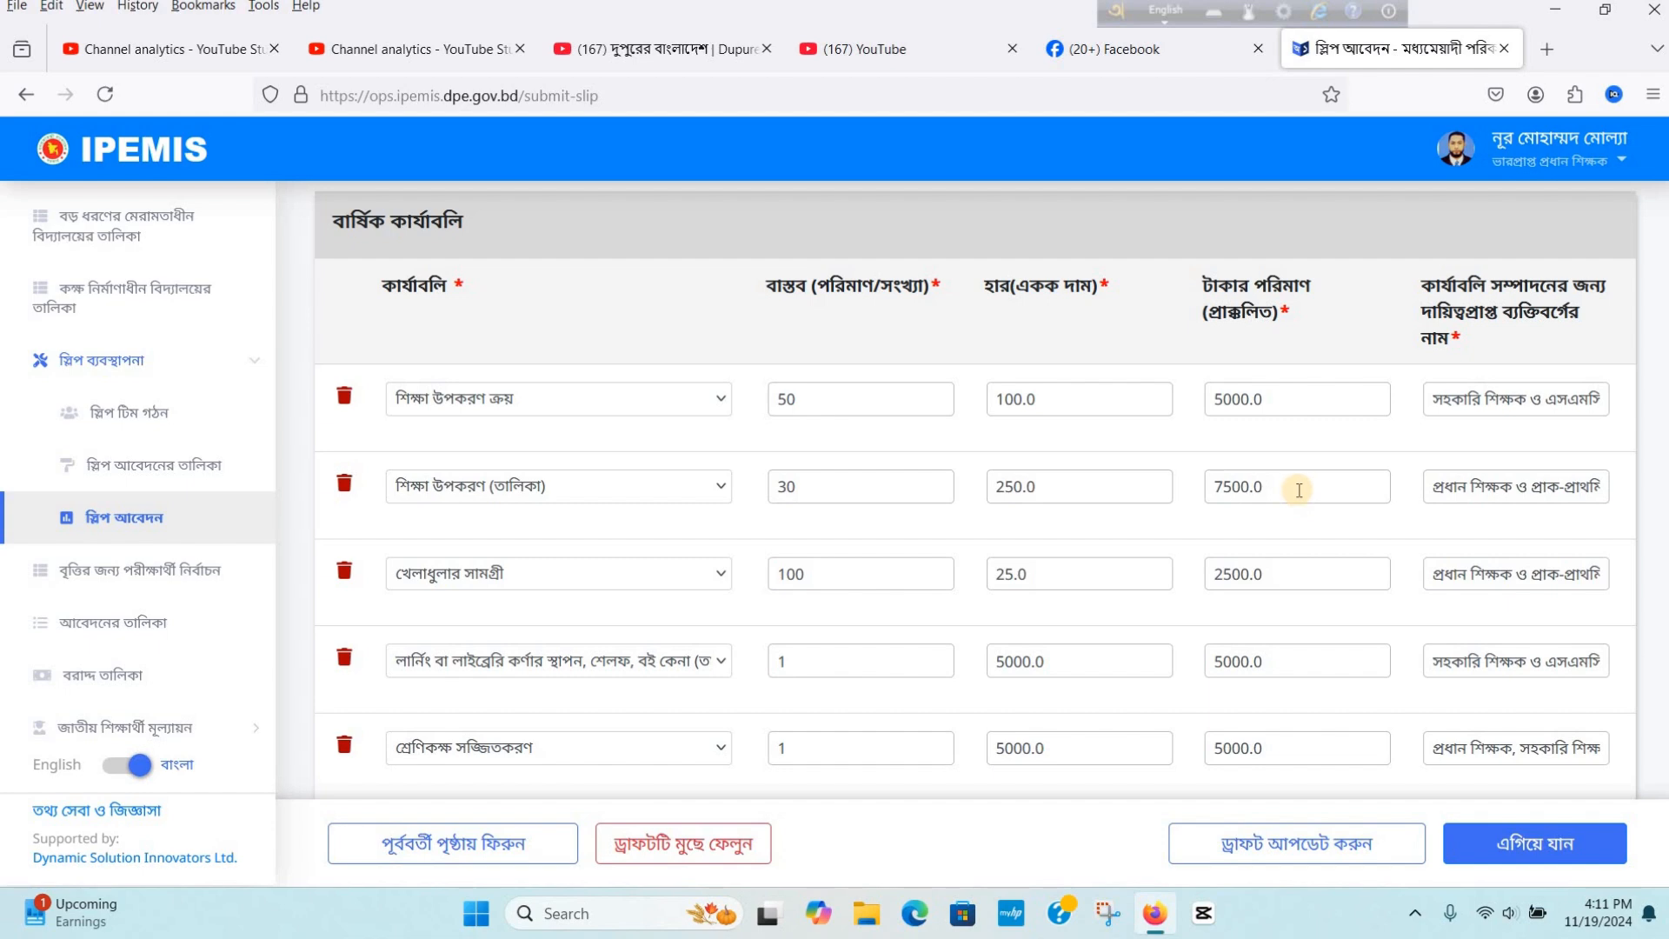
scroll(1295, 491, down, 5)
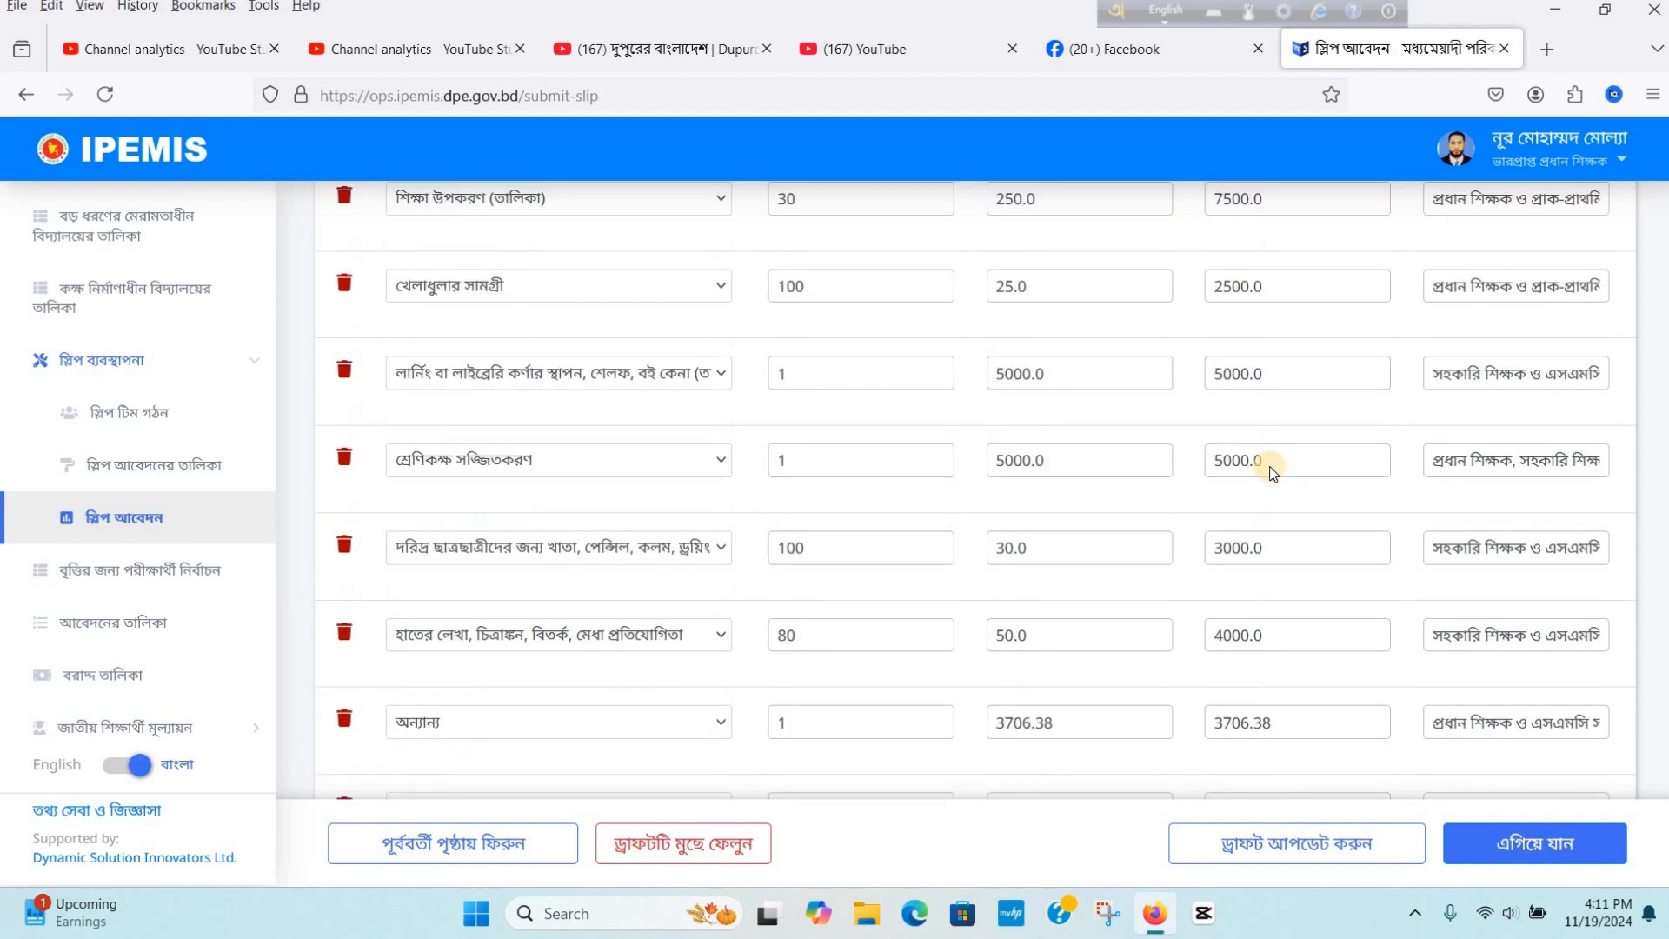
scroll(1266, 469, down, 10)
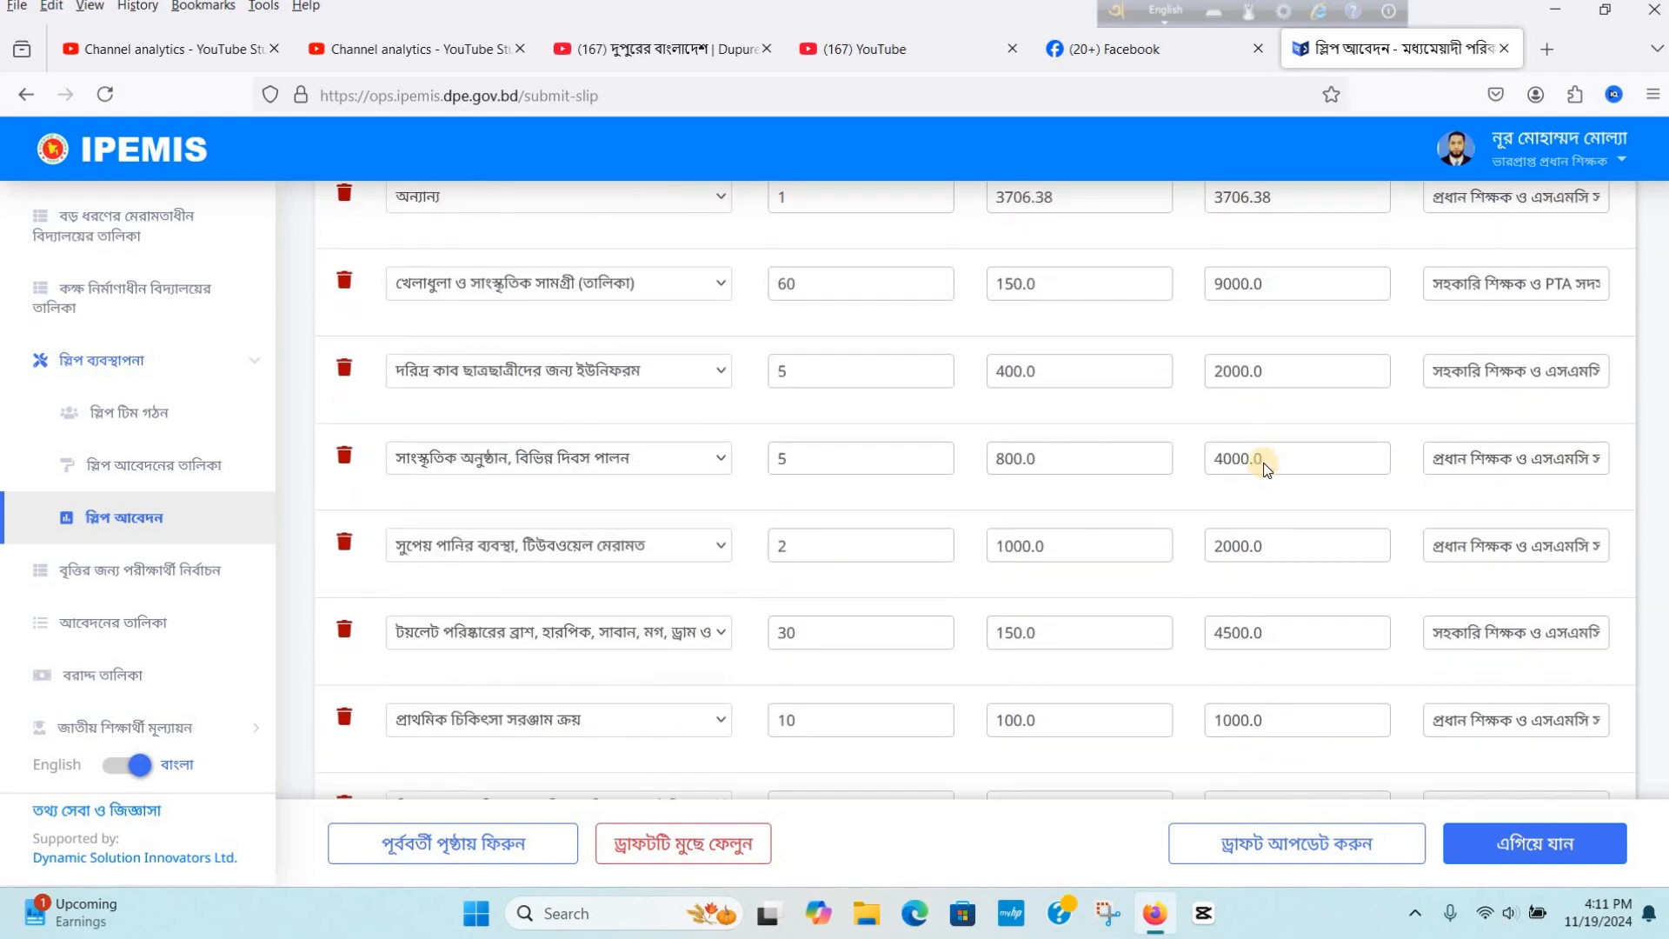
scroll(1263, 461, down, 1)
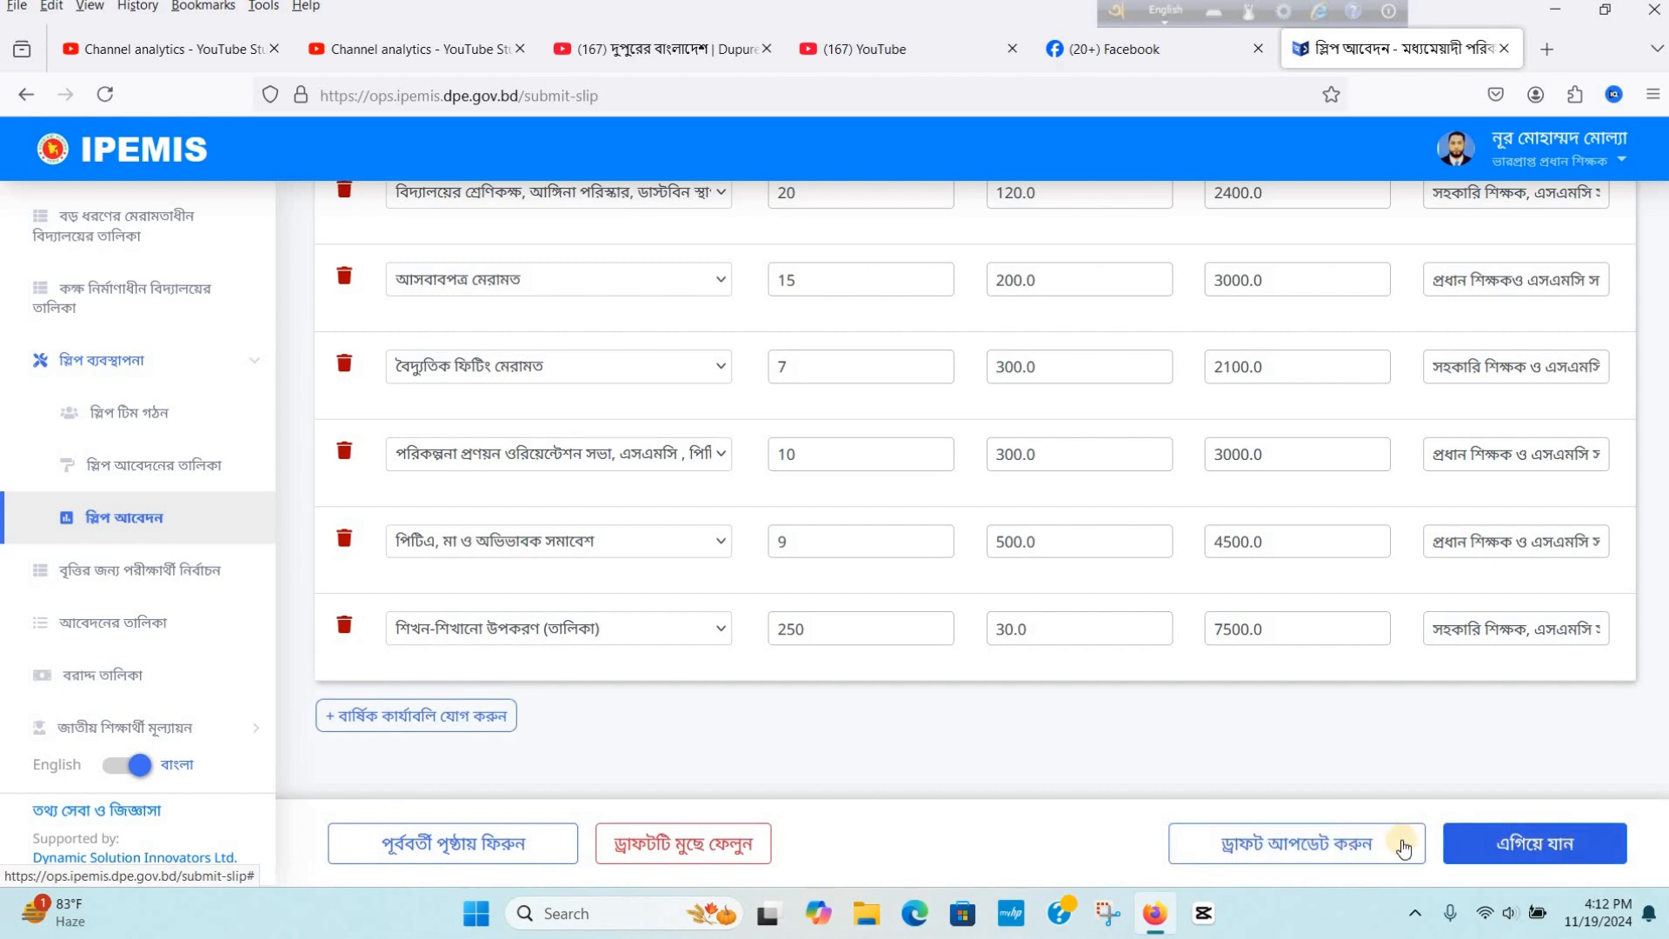
click(1354, 836)
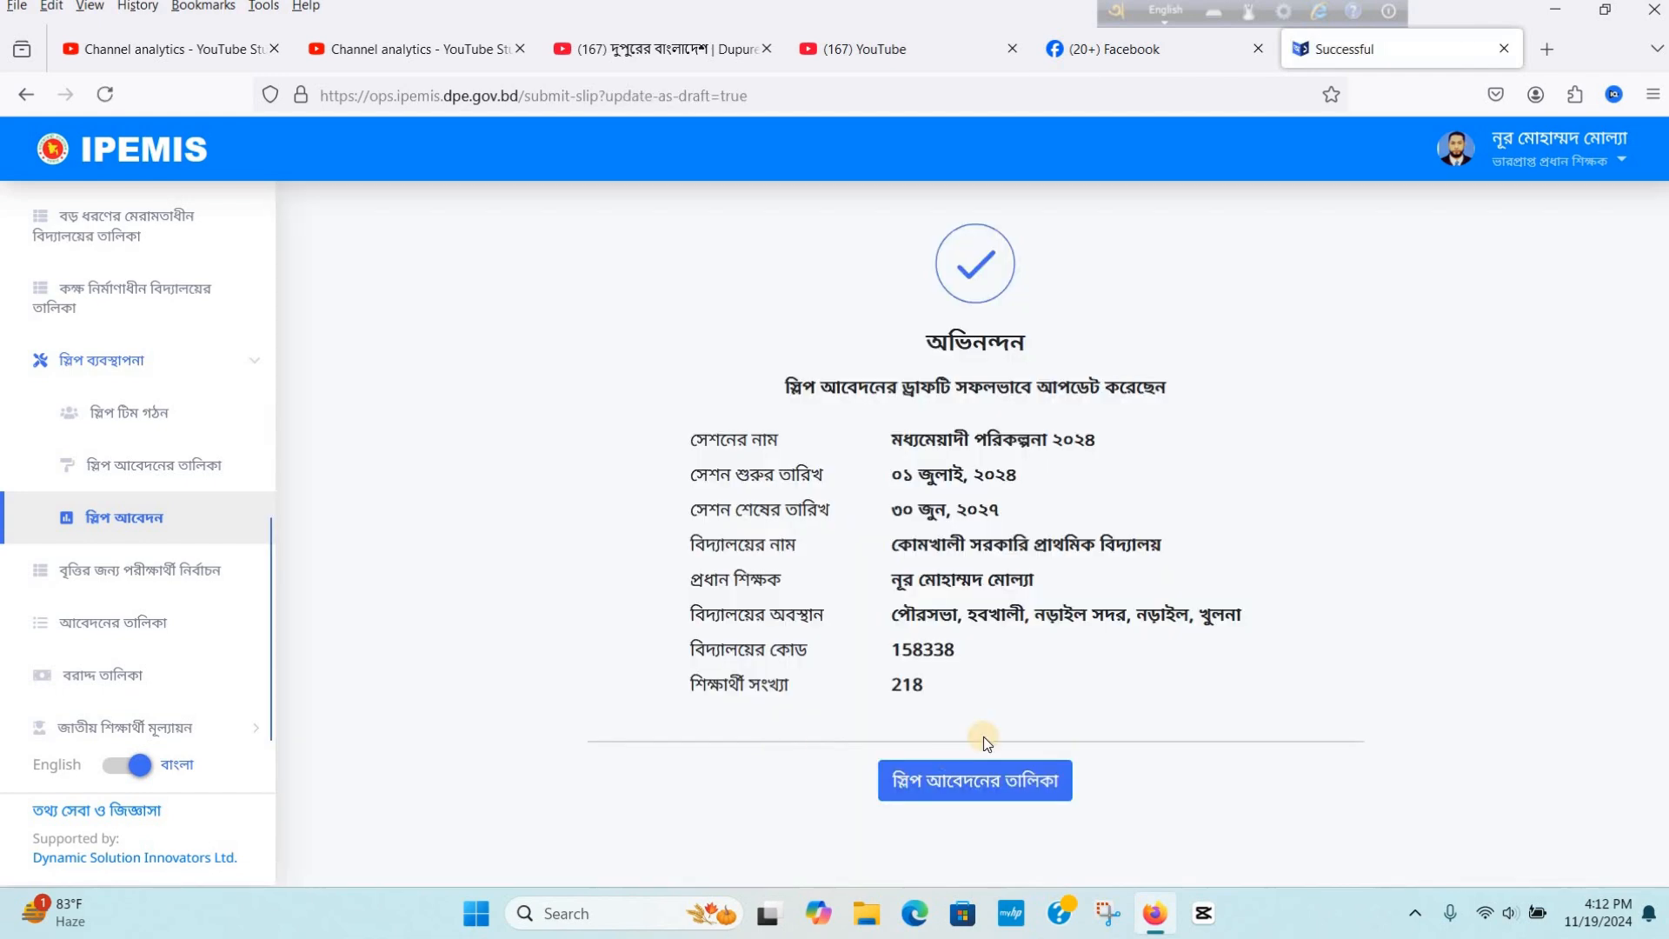
- Reopen the draft application from the application list and proceed to the pre-submission review page
click(990, 782)
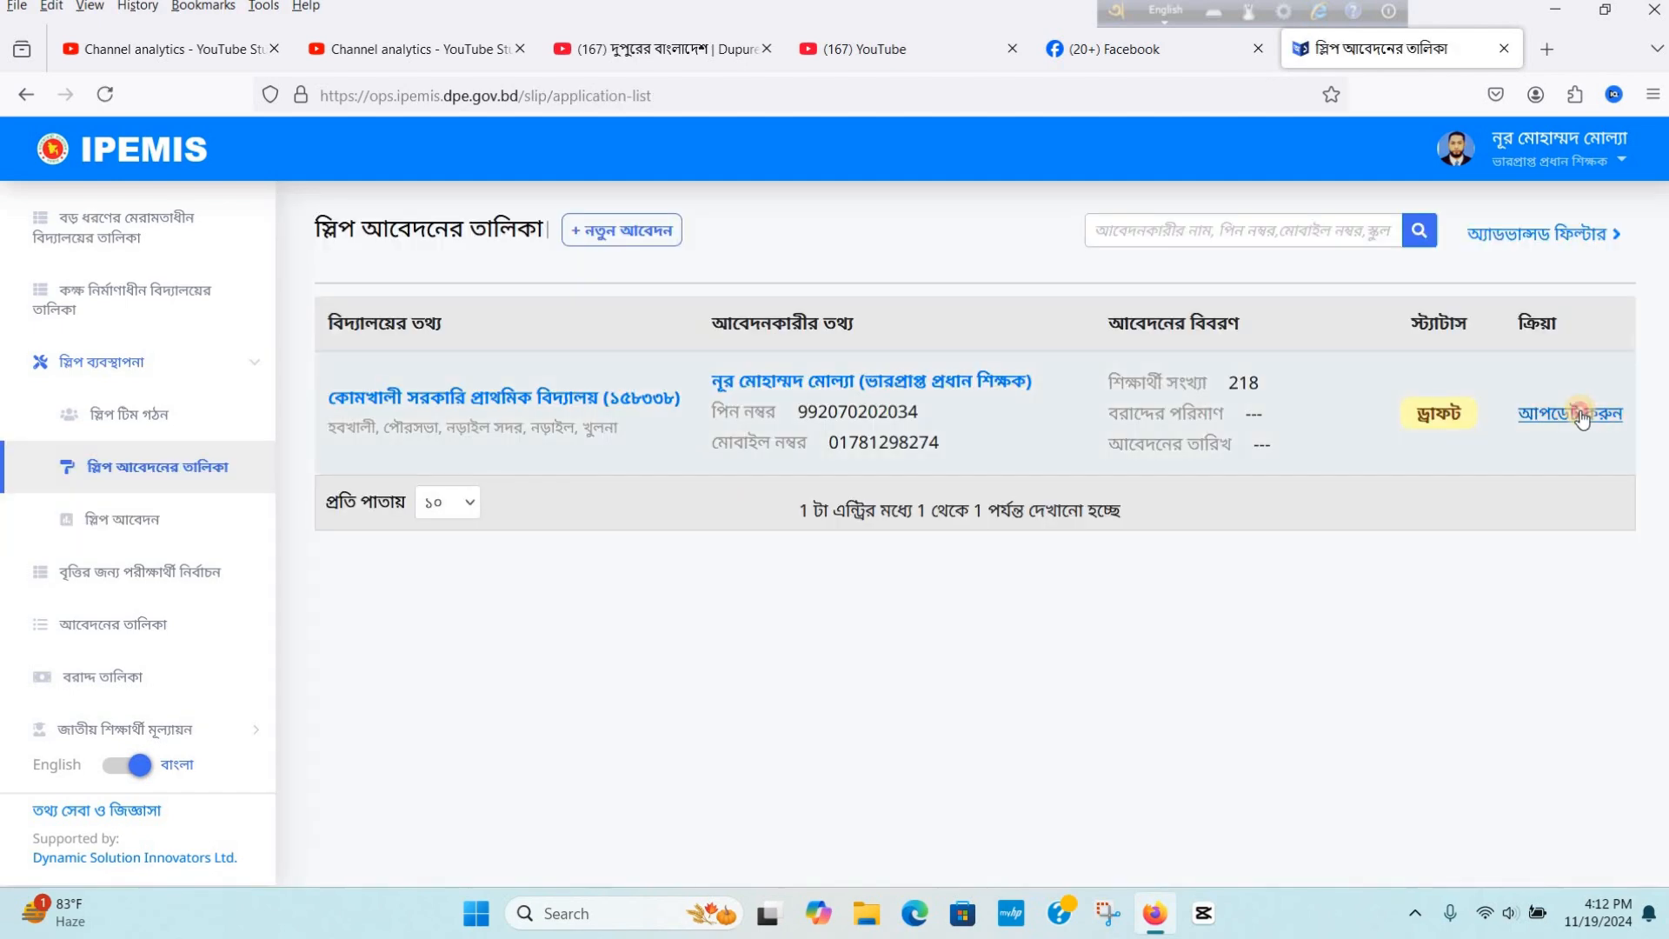
click(1580, 413)
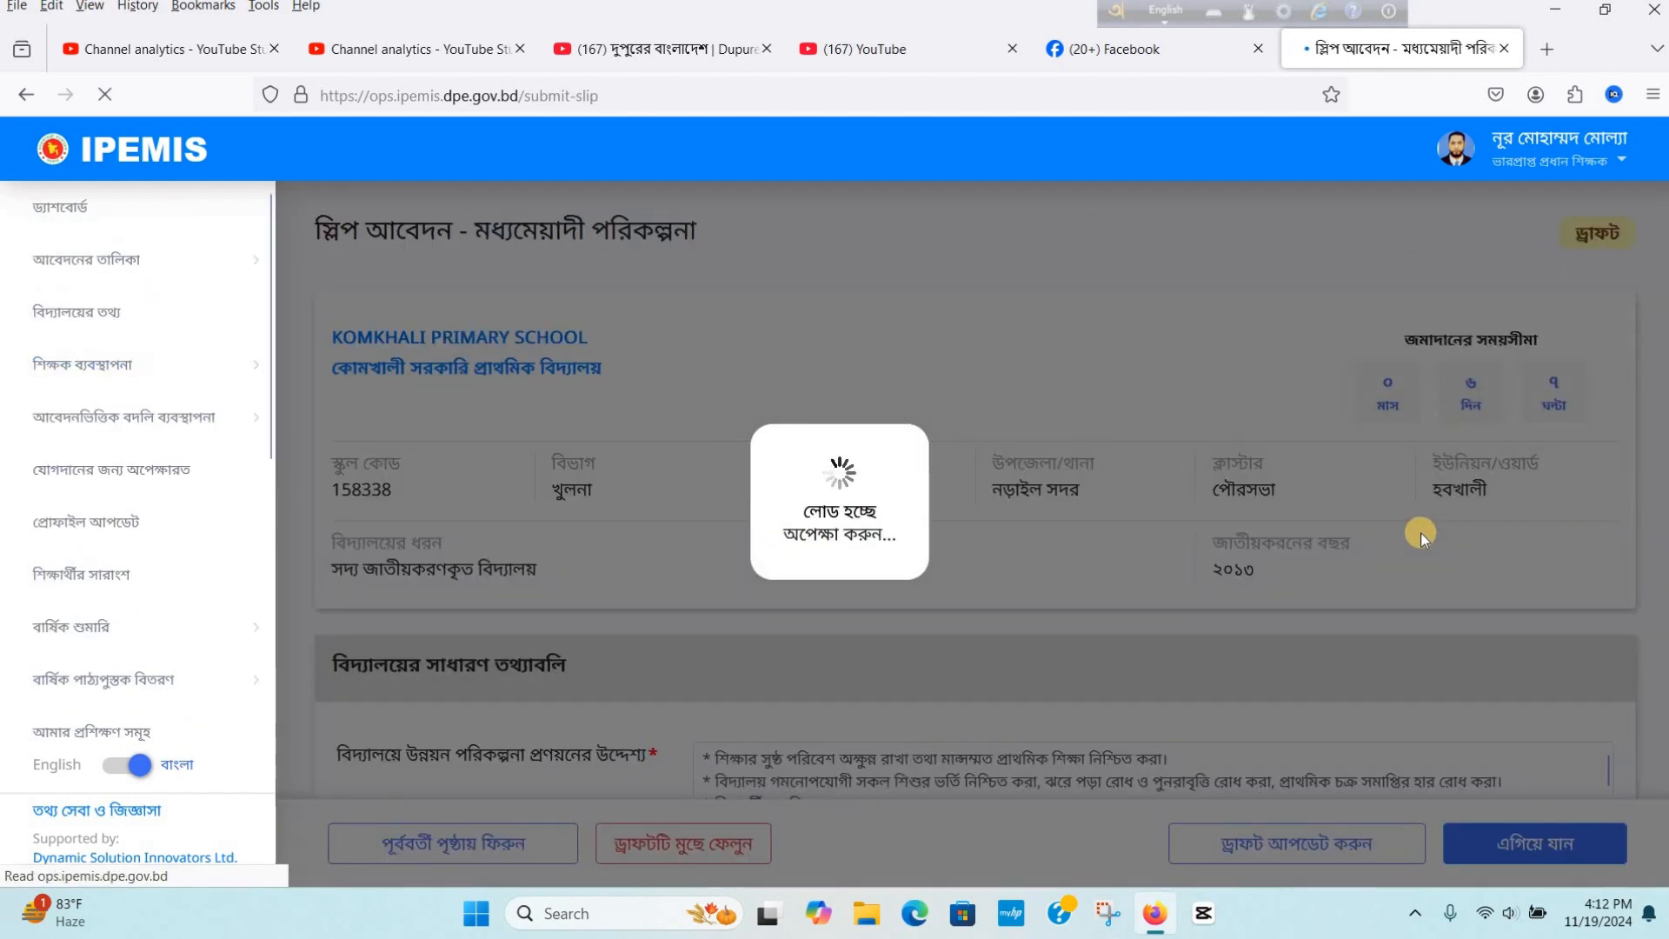
scroll(1530, 668, down, 5)
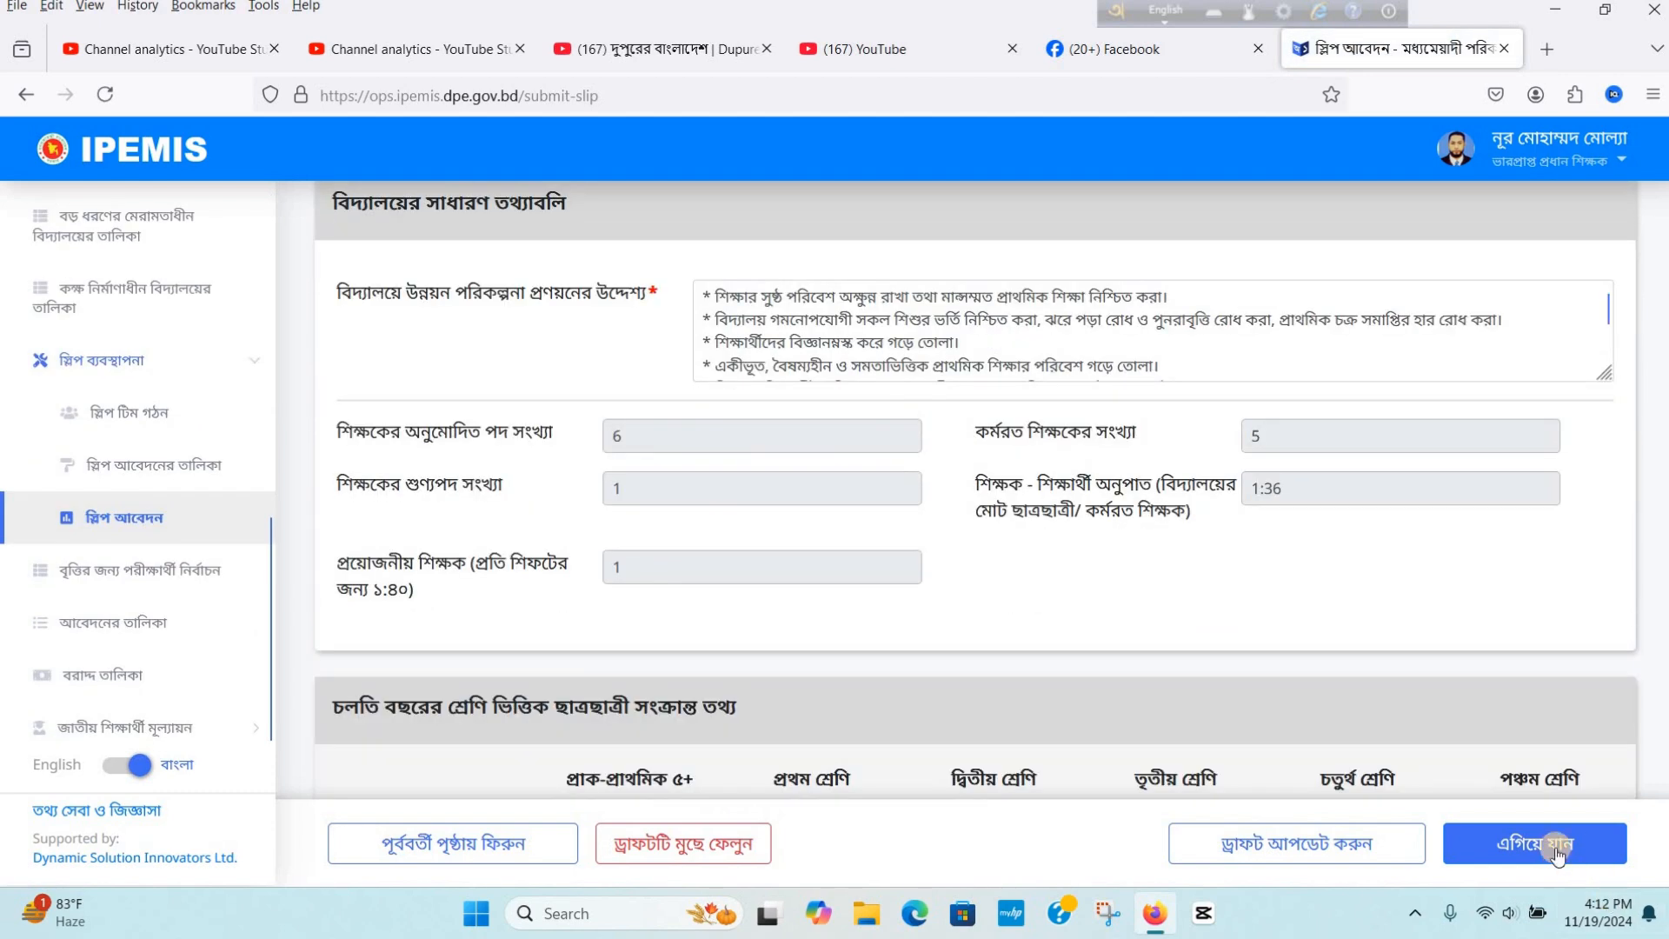
click(1555, 853)
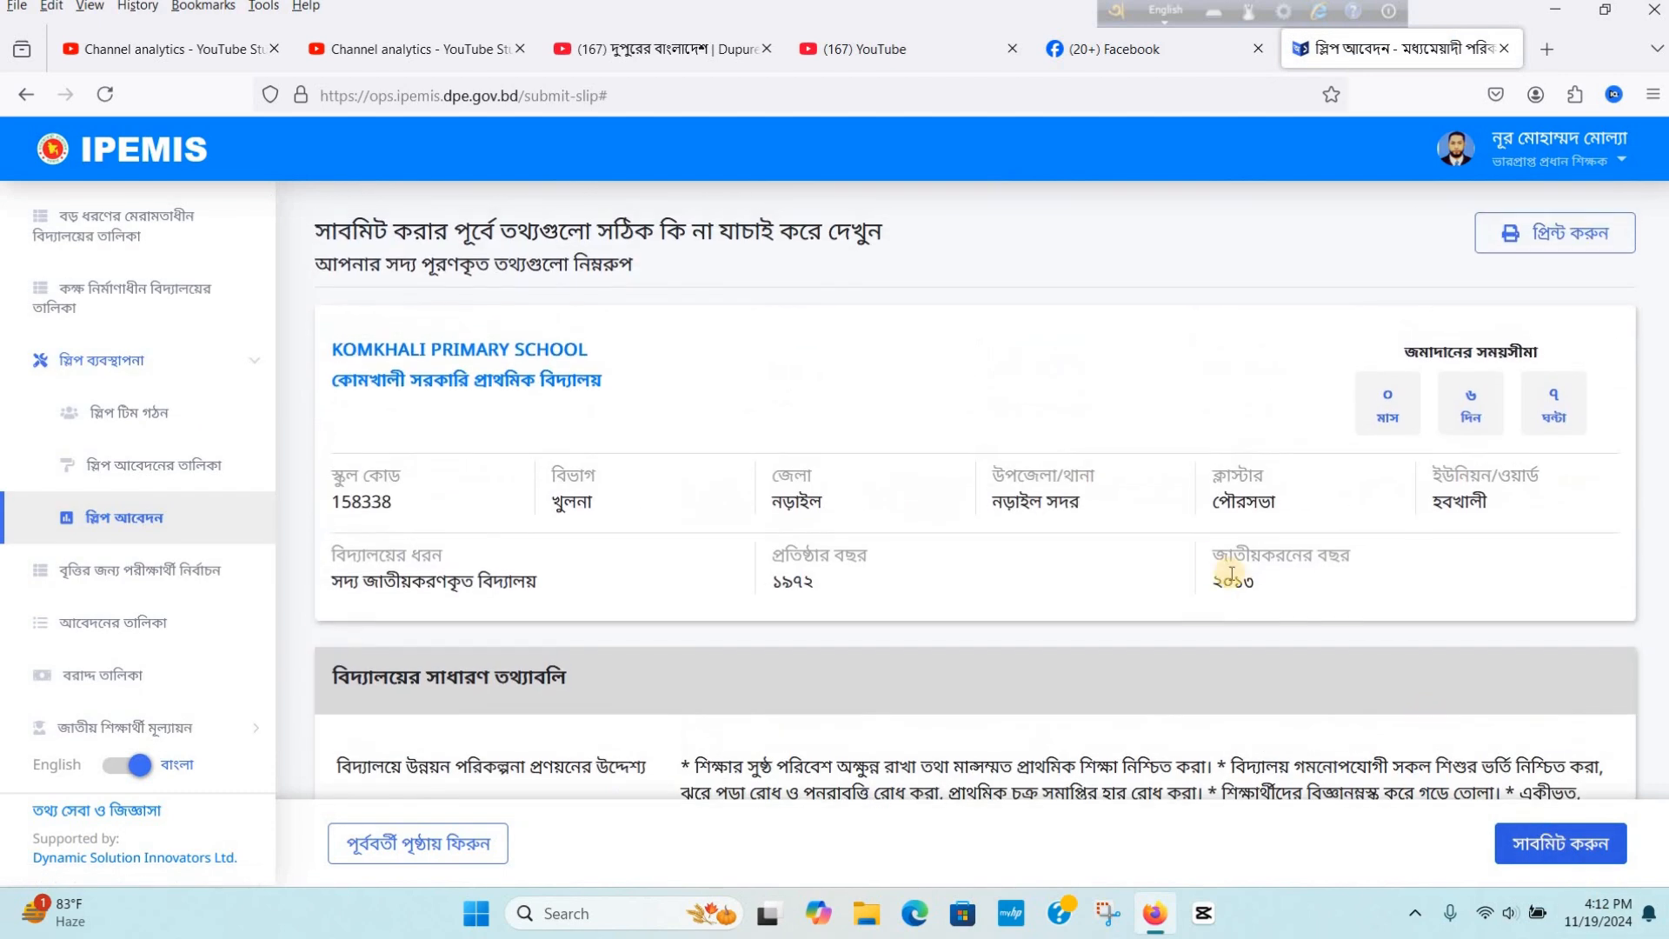
- Review the pre-submission summary of all application sections, from school details to annual activities
scroll(1082, 528, down, 4)
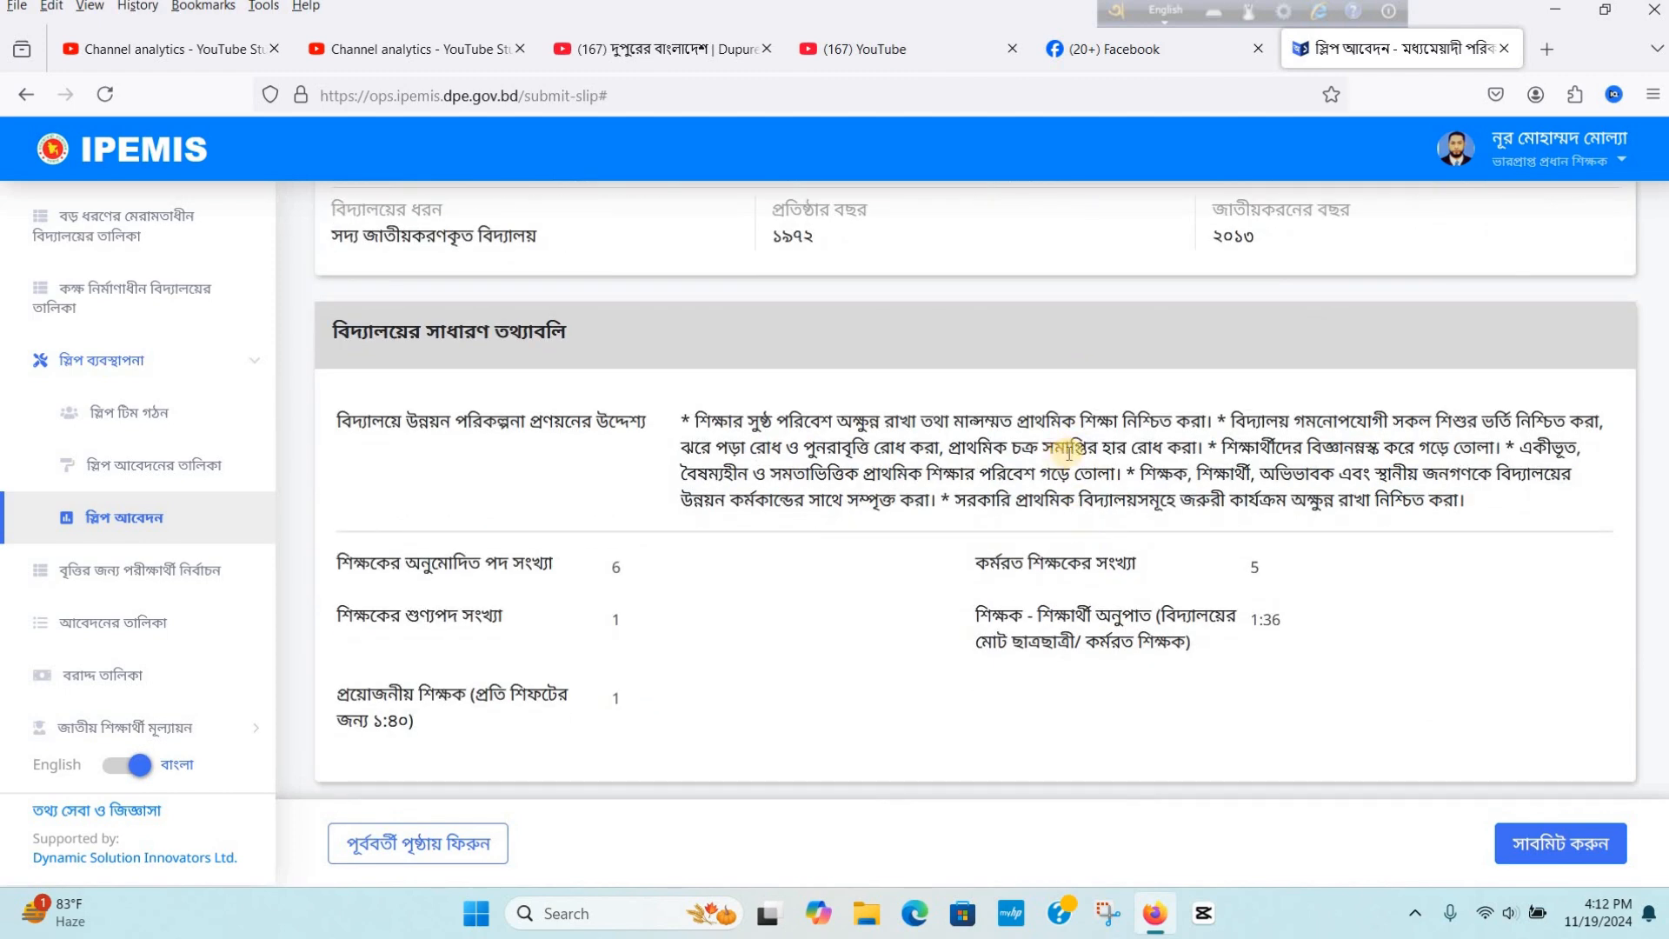
scroll(1061, 452, up, 4)
scroll(1047, 435, down, 10)
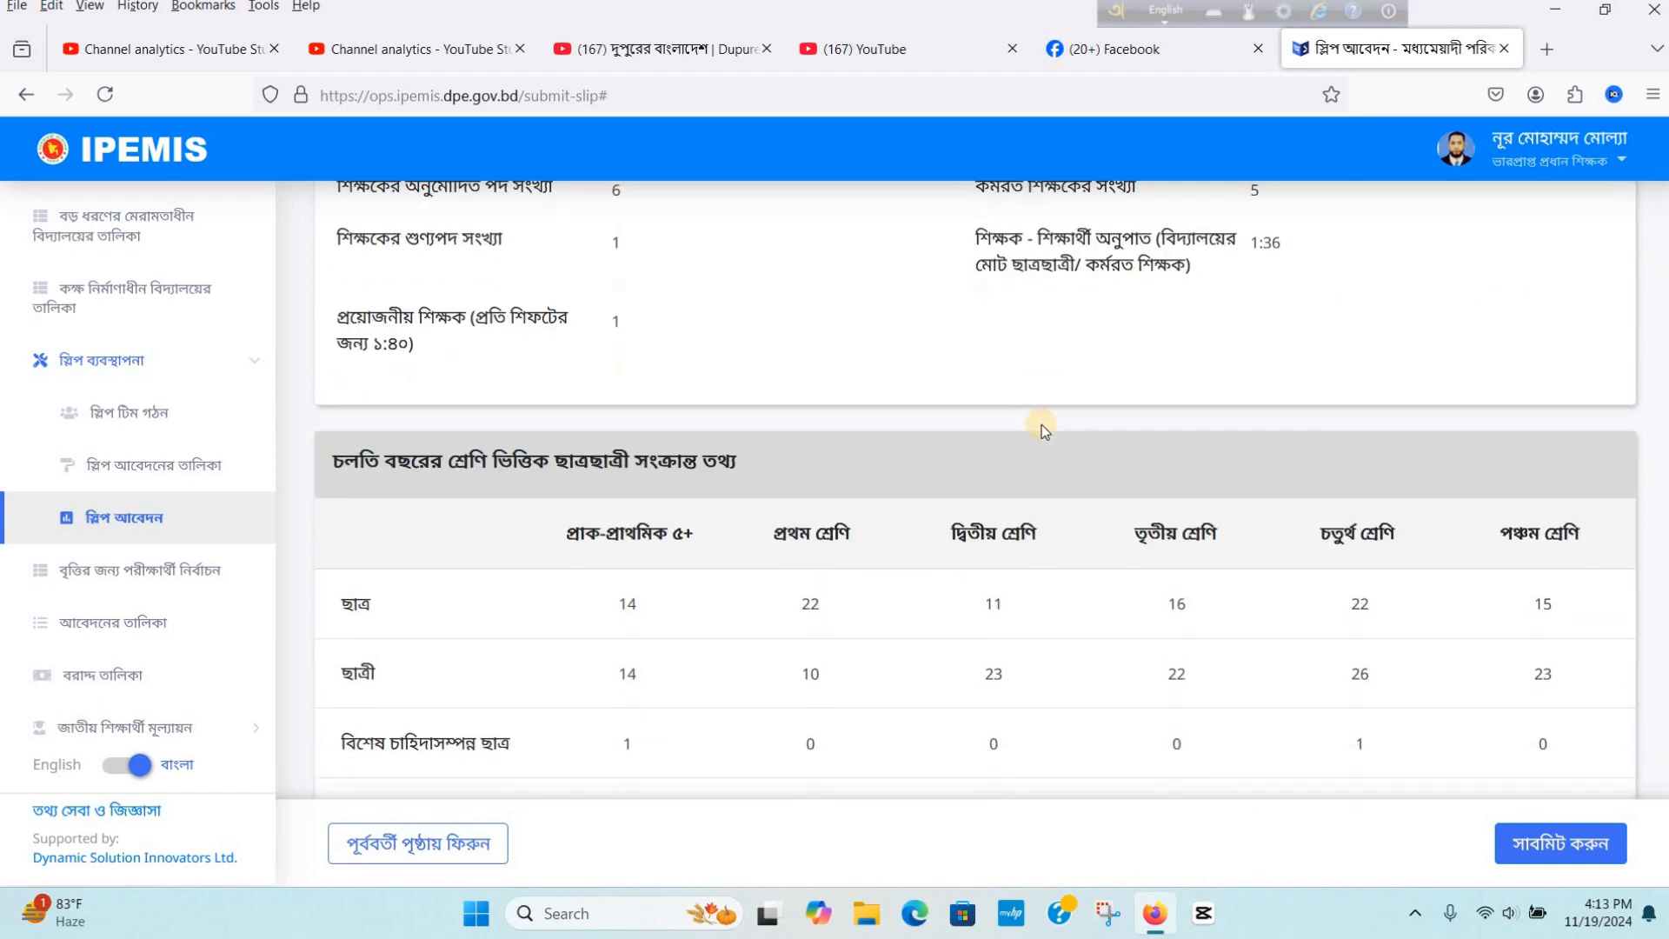
scroll(1041, 428, down, 15)
scroll(1041, 426, down, 12)
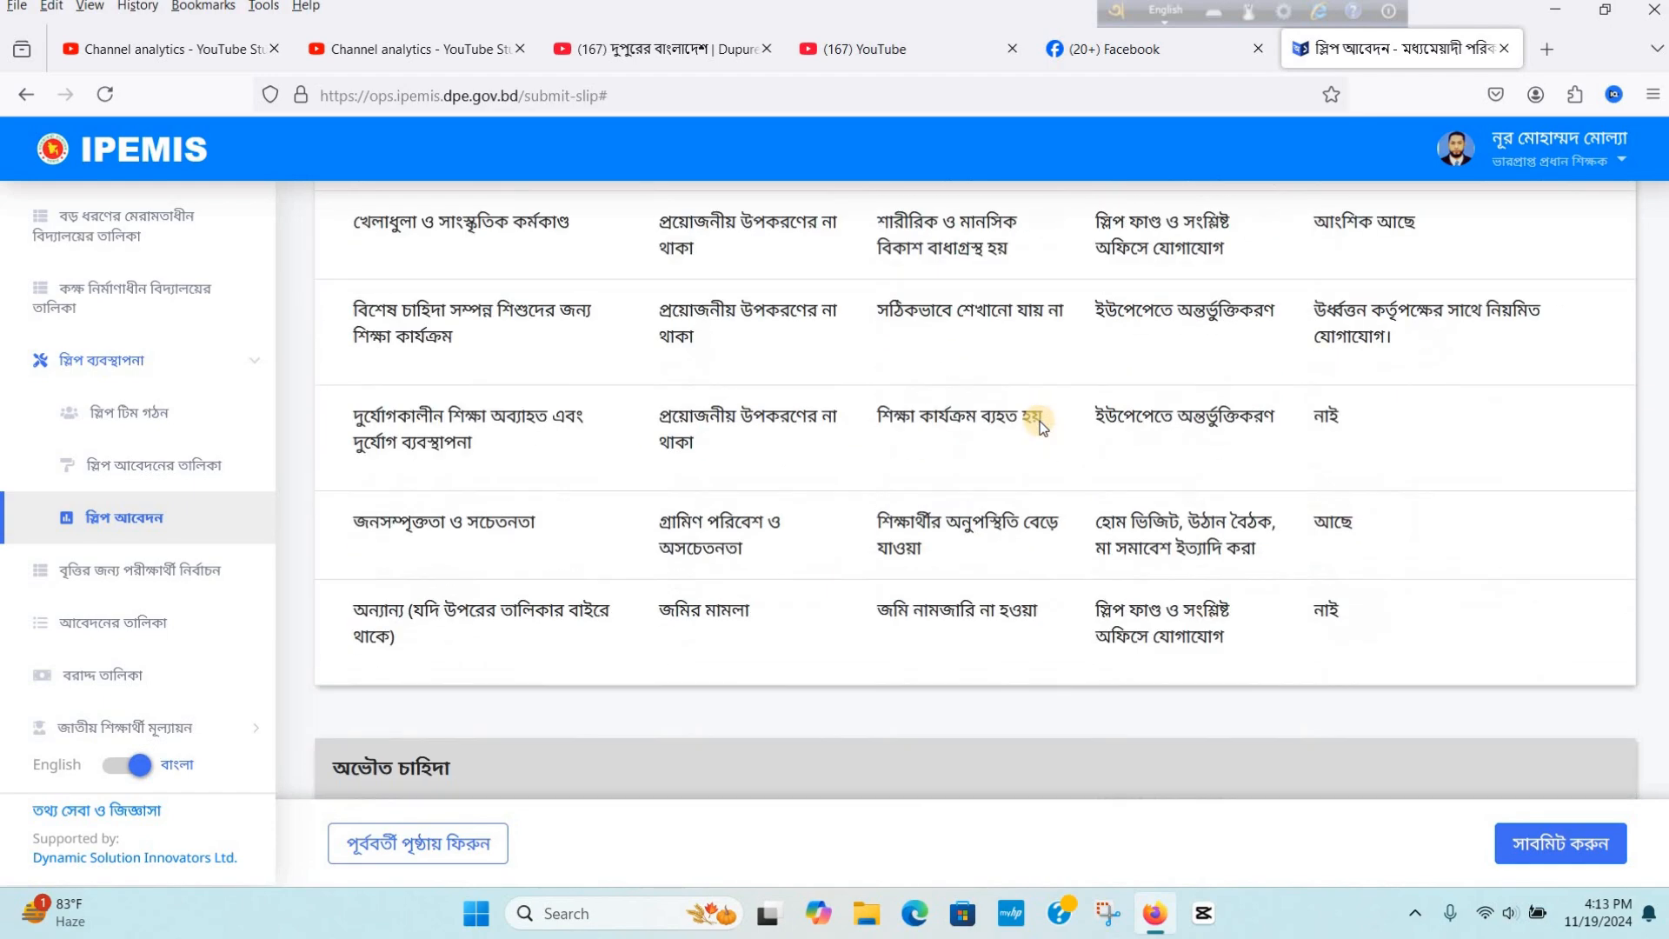
scroll(1041, 426, down, 7)
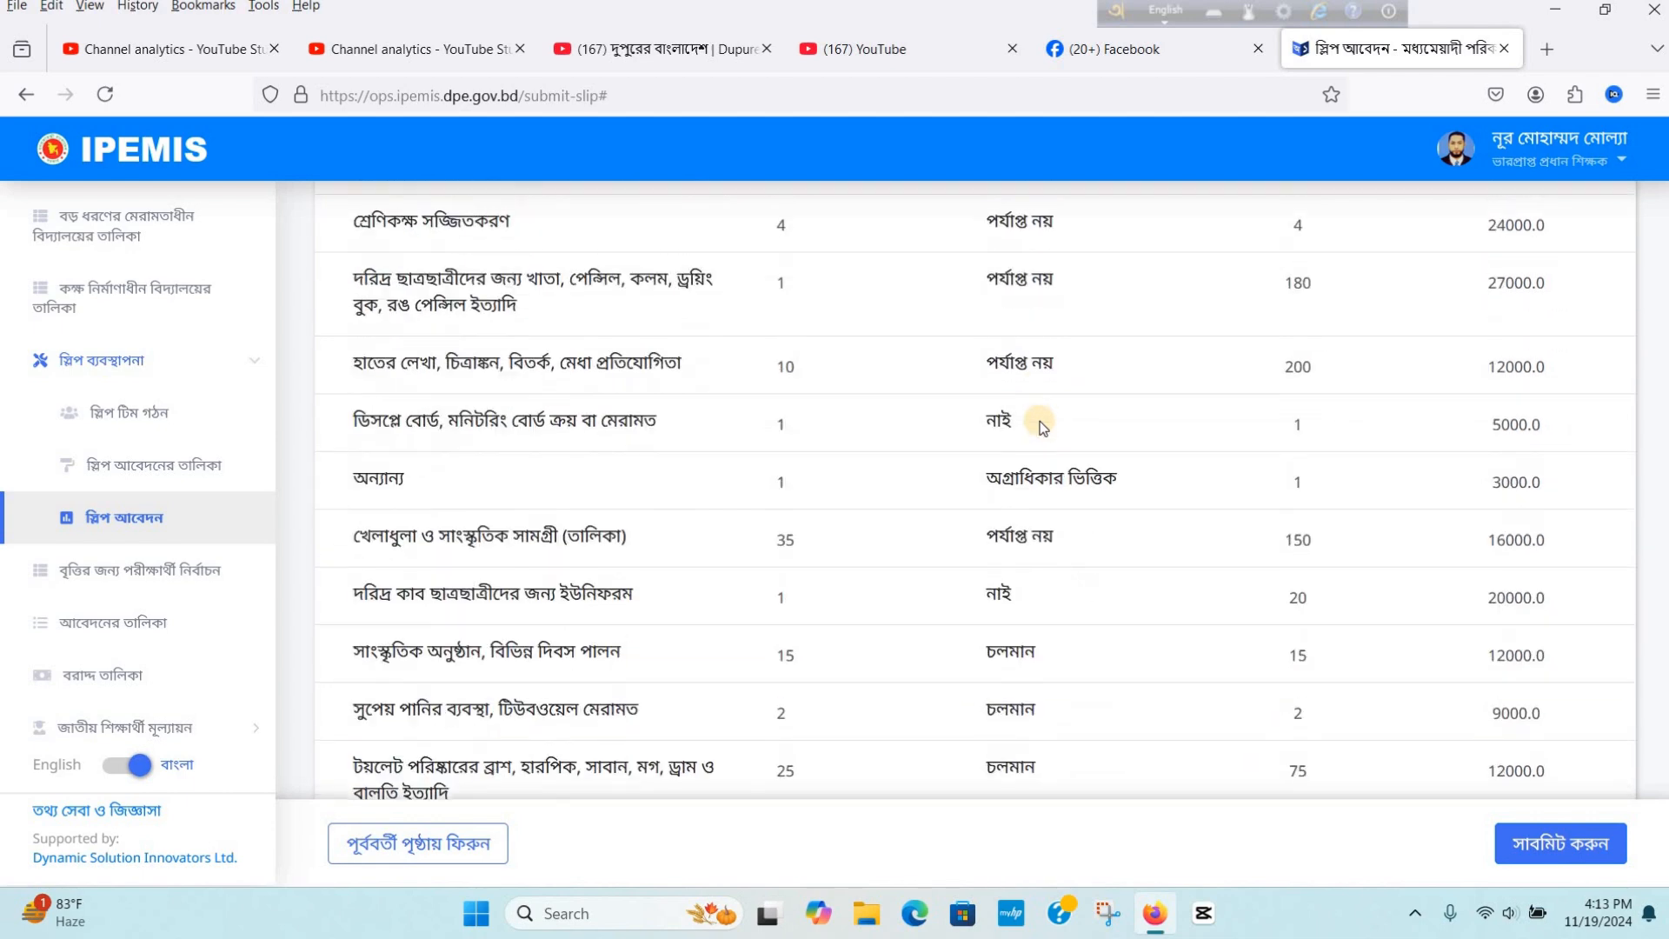
scroll(1041, 425, down, 10)
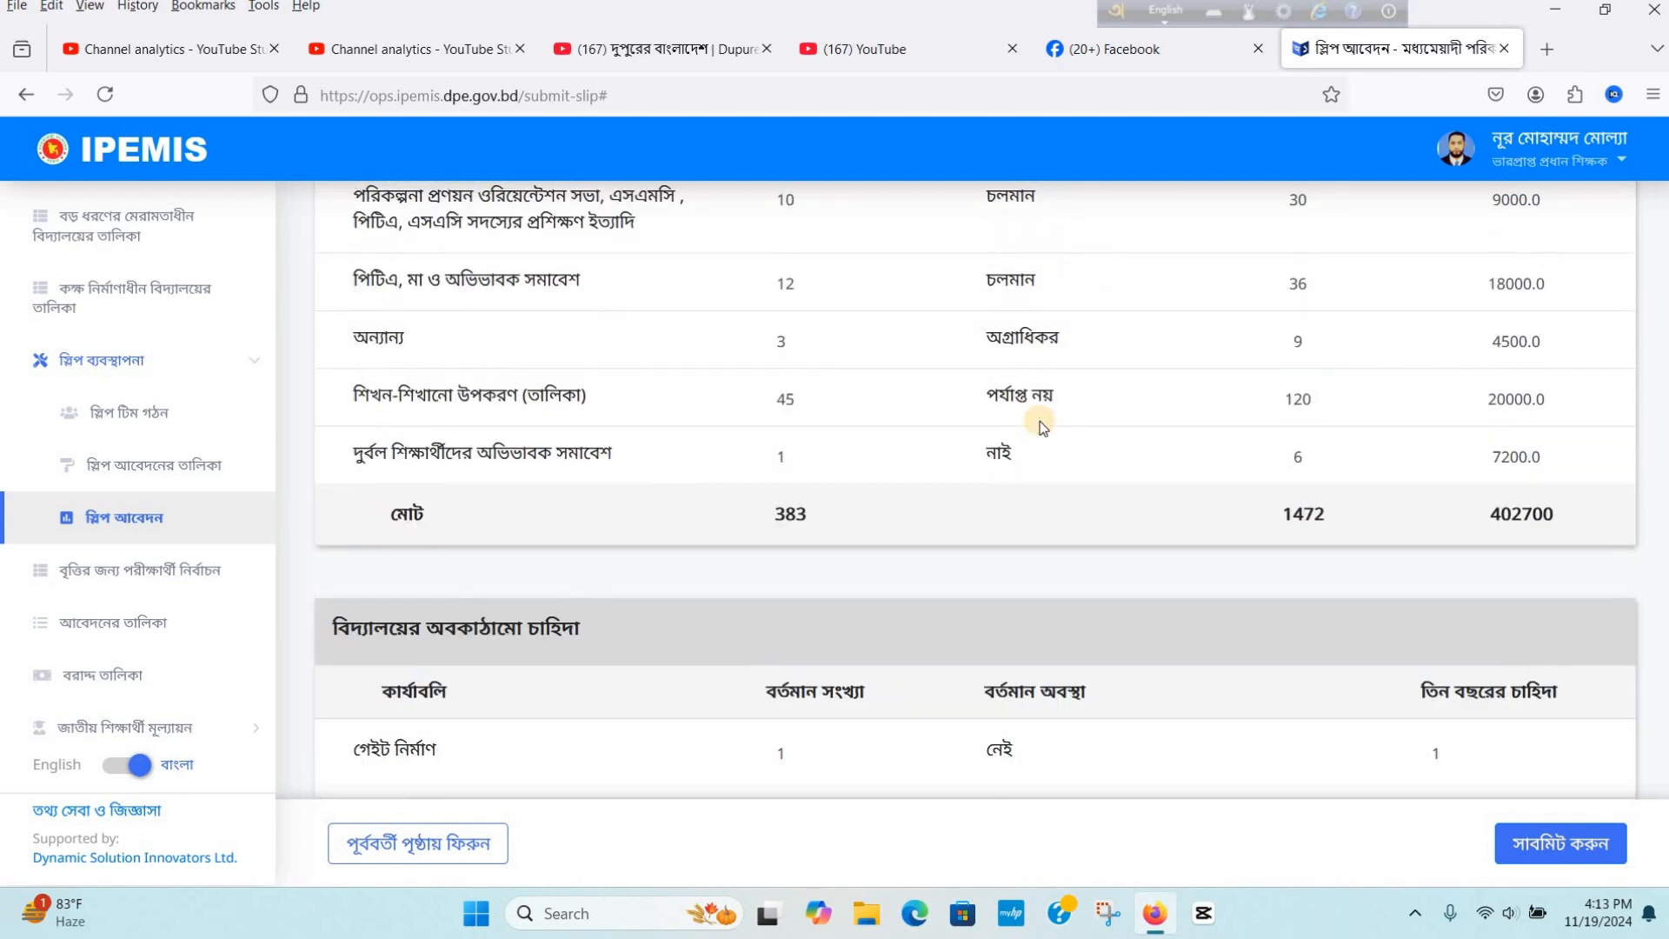
scroll(1041, 426, down, 12)
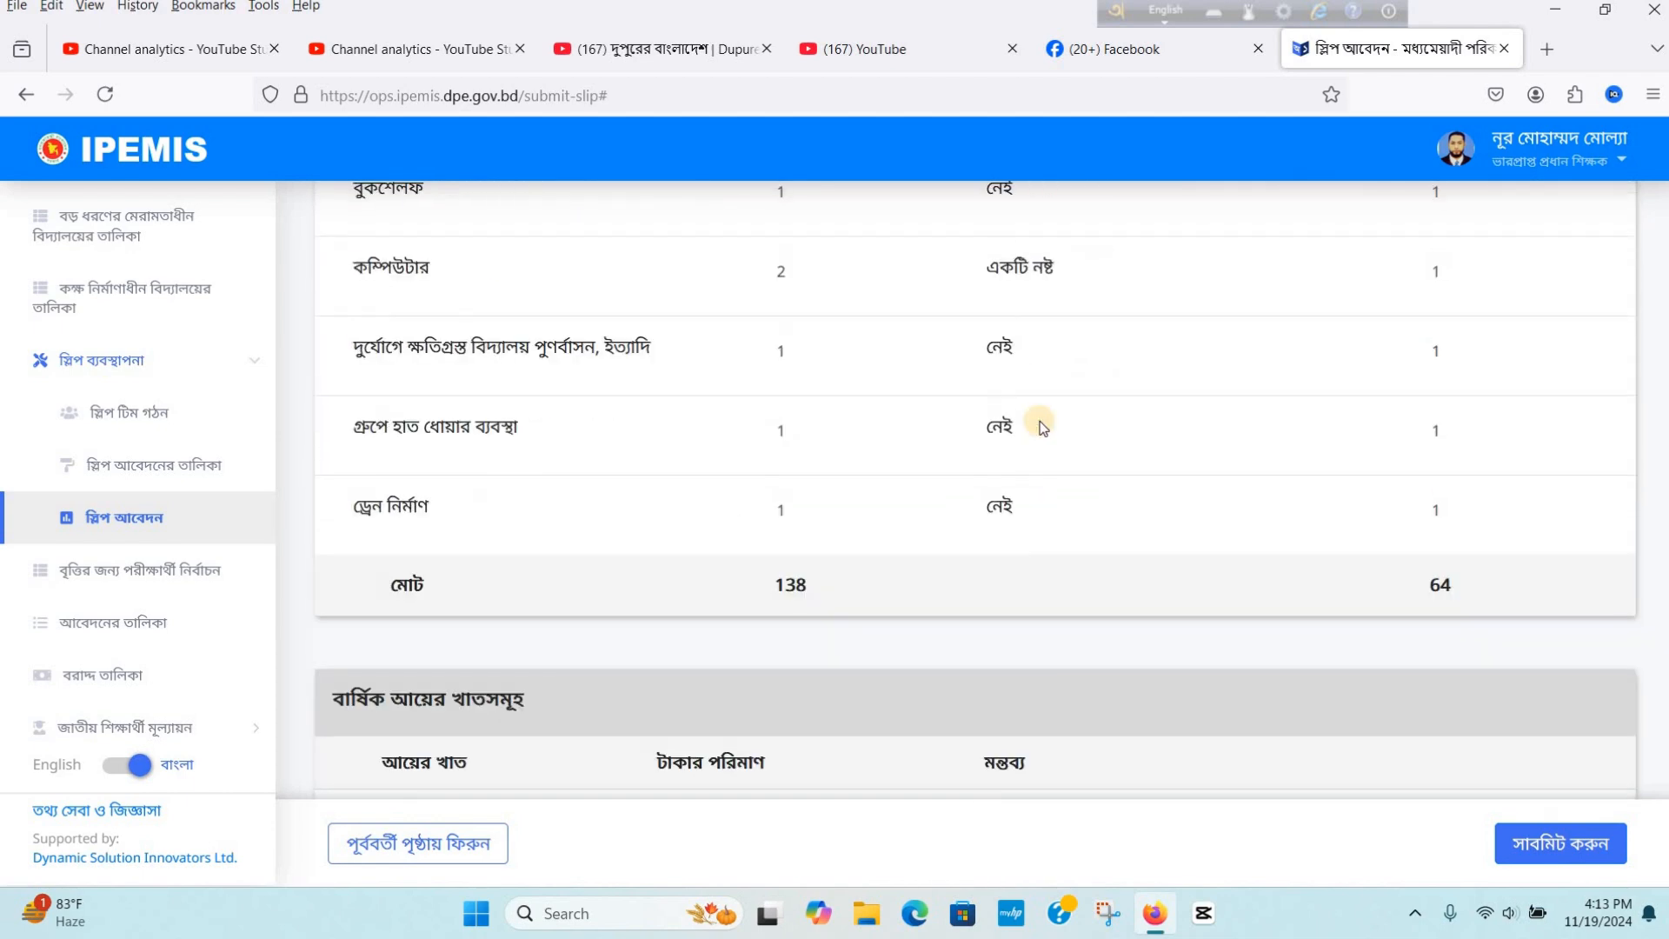
scroll(1039, 420, down, 15)
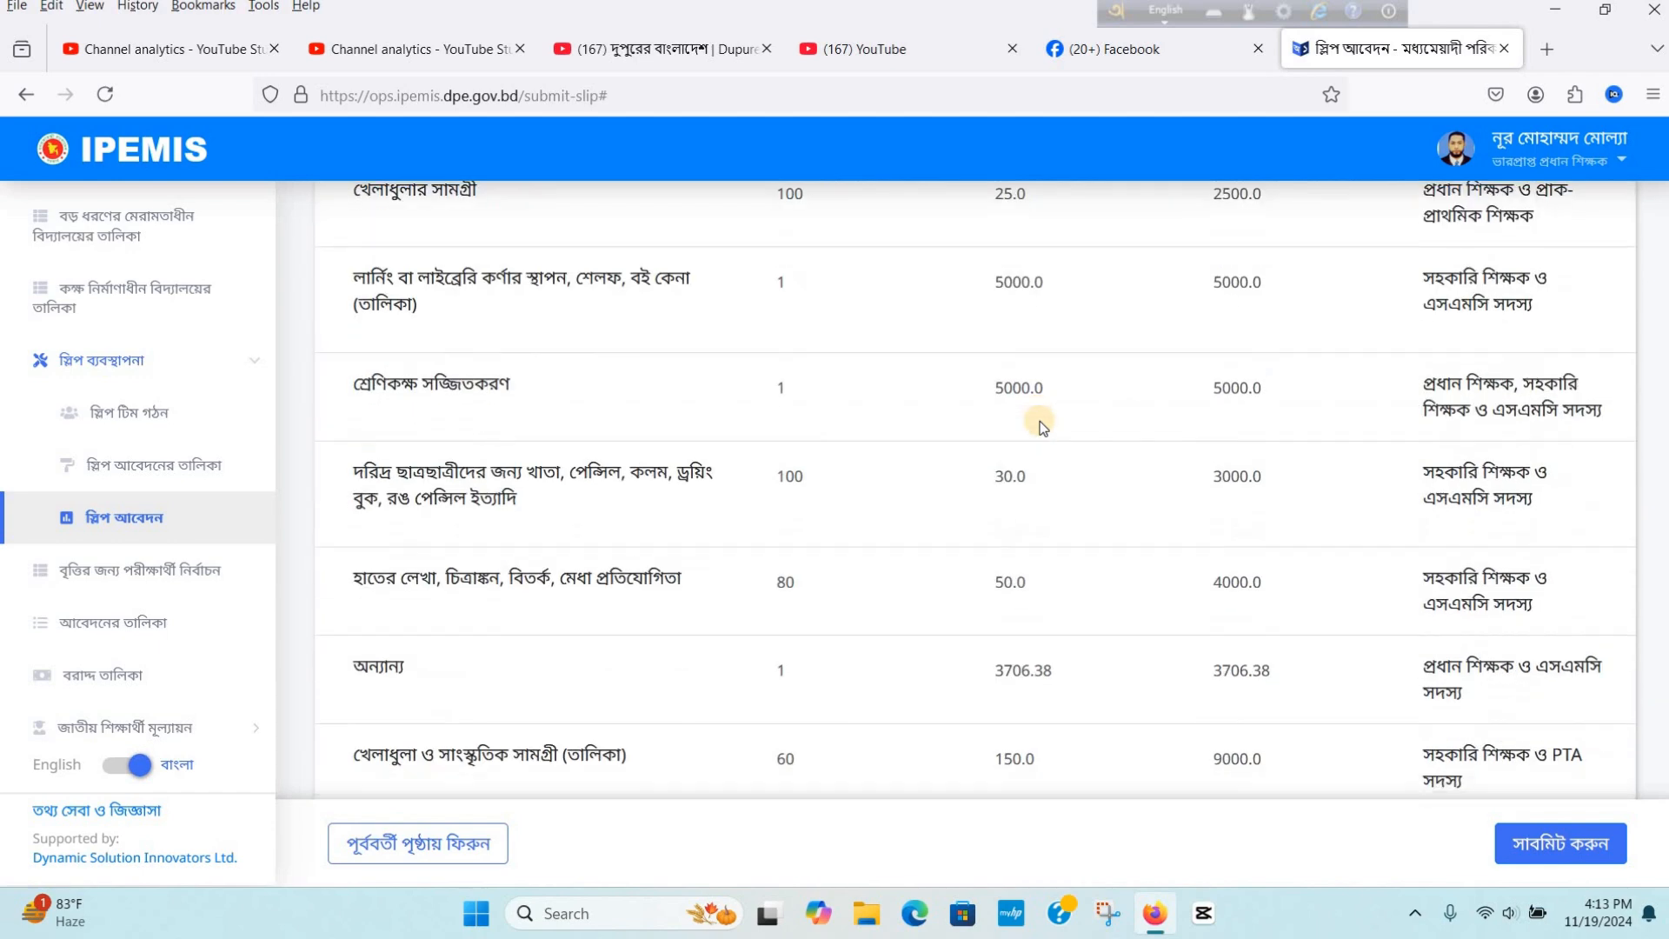
scroll(1041, 426, down, 1)
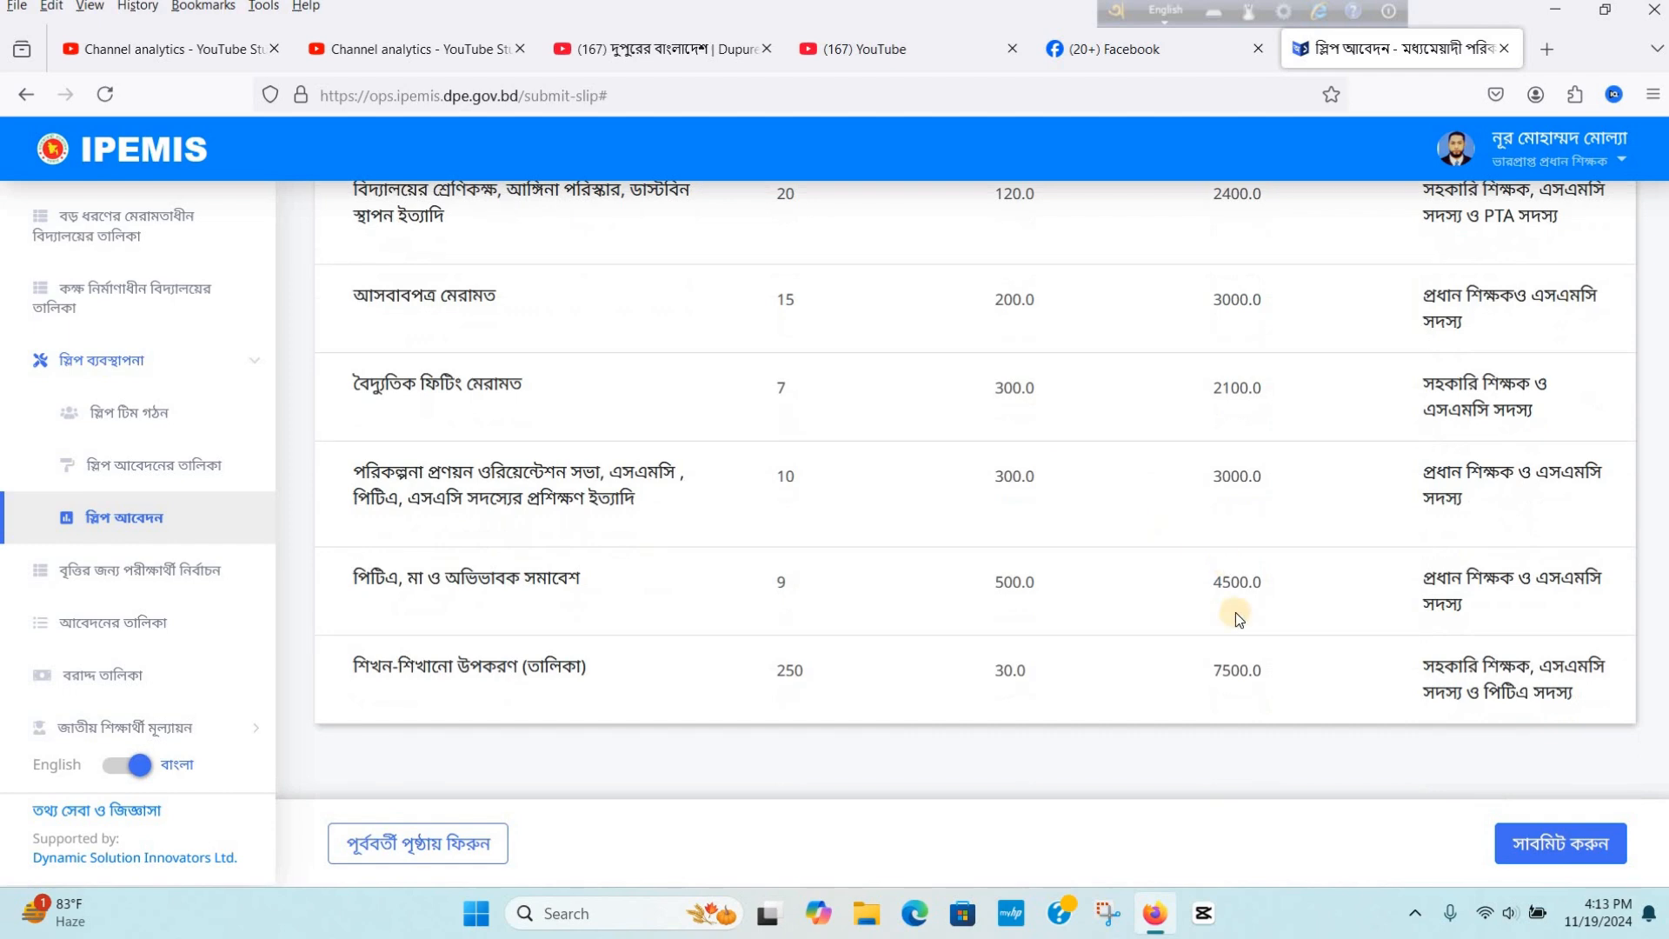
click(1583, 847)
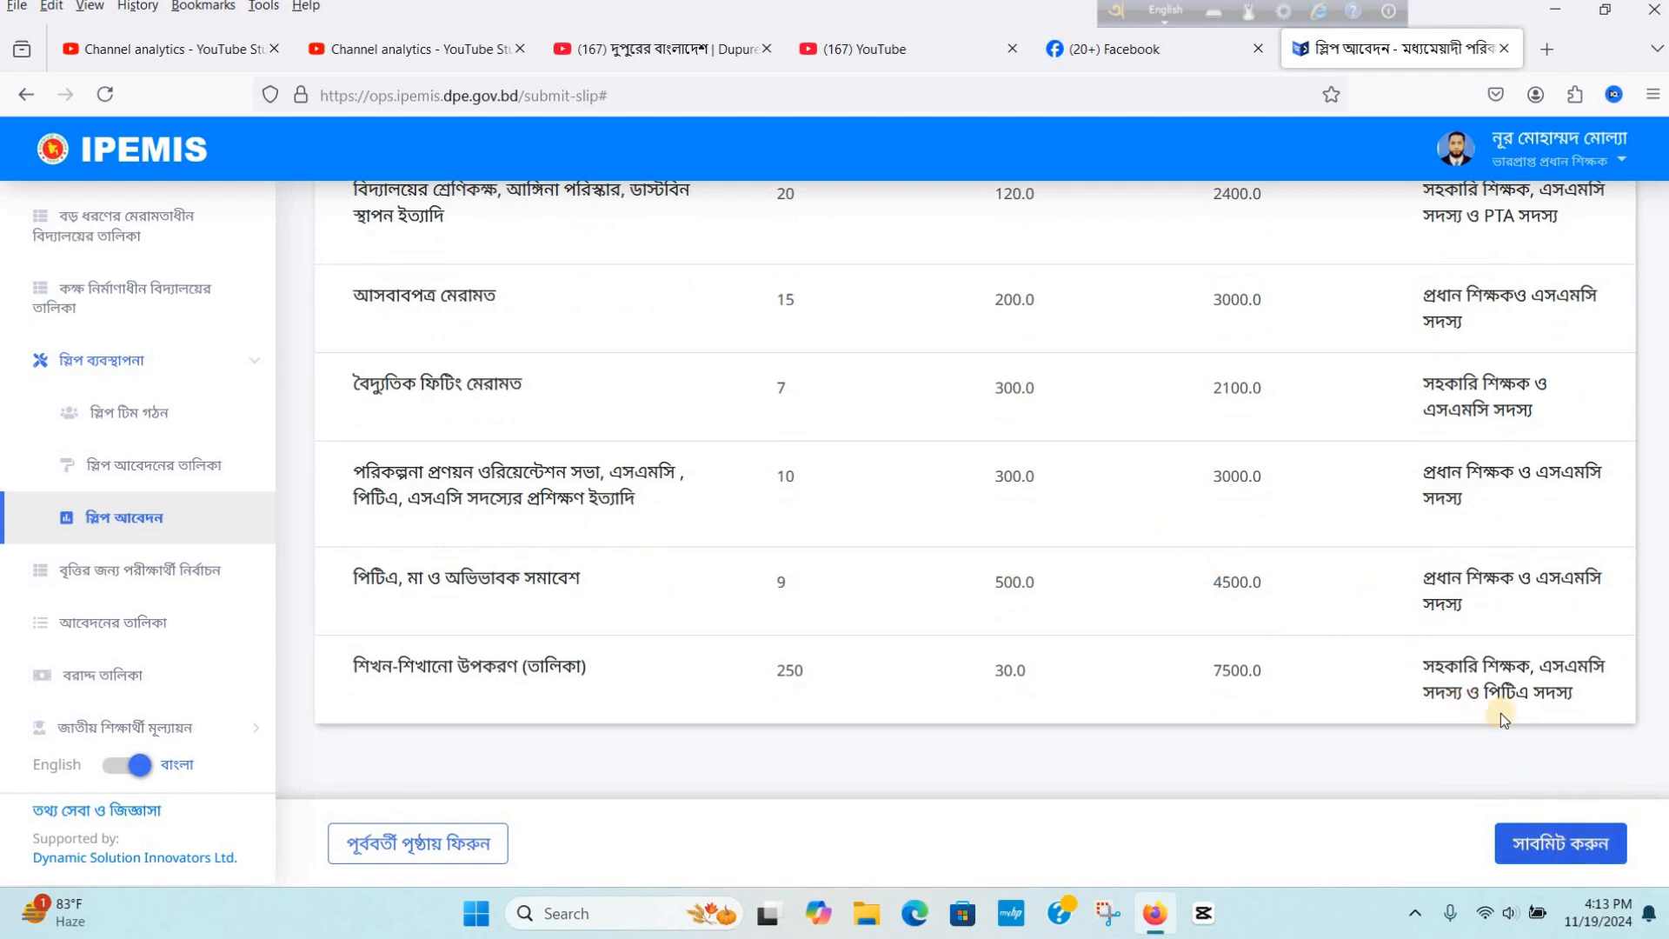
scroll(1347, 447, up, 15)
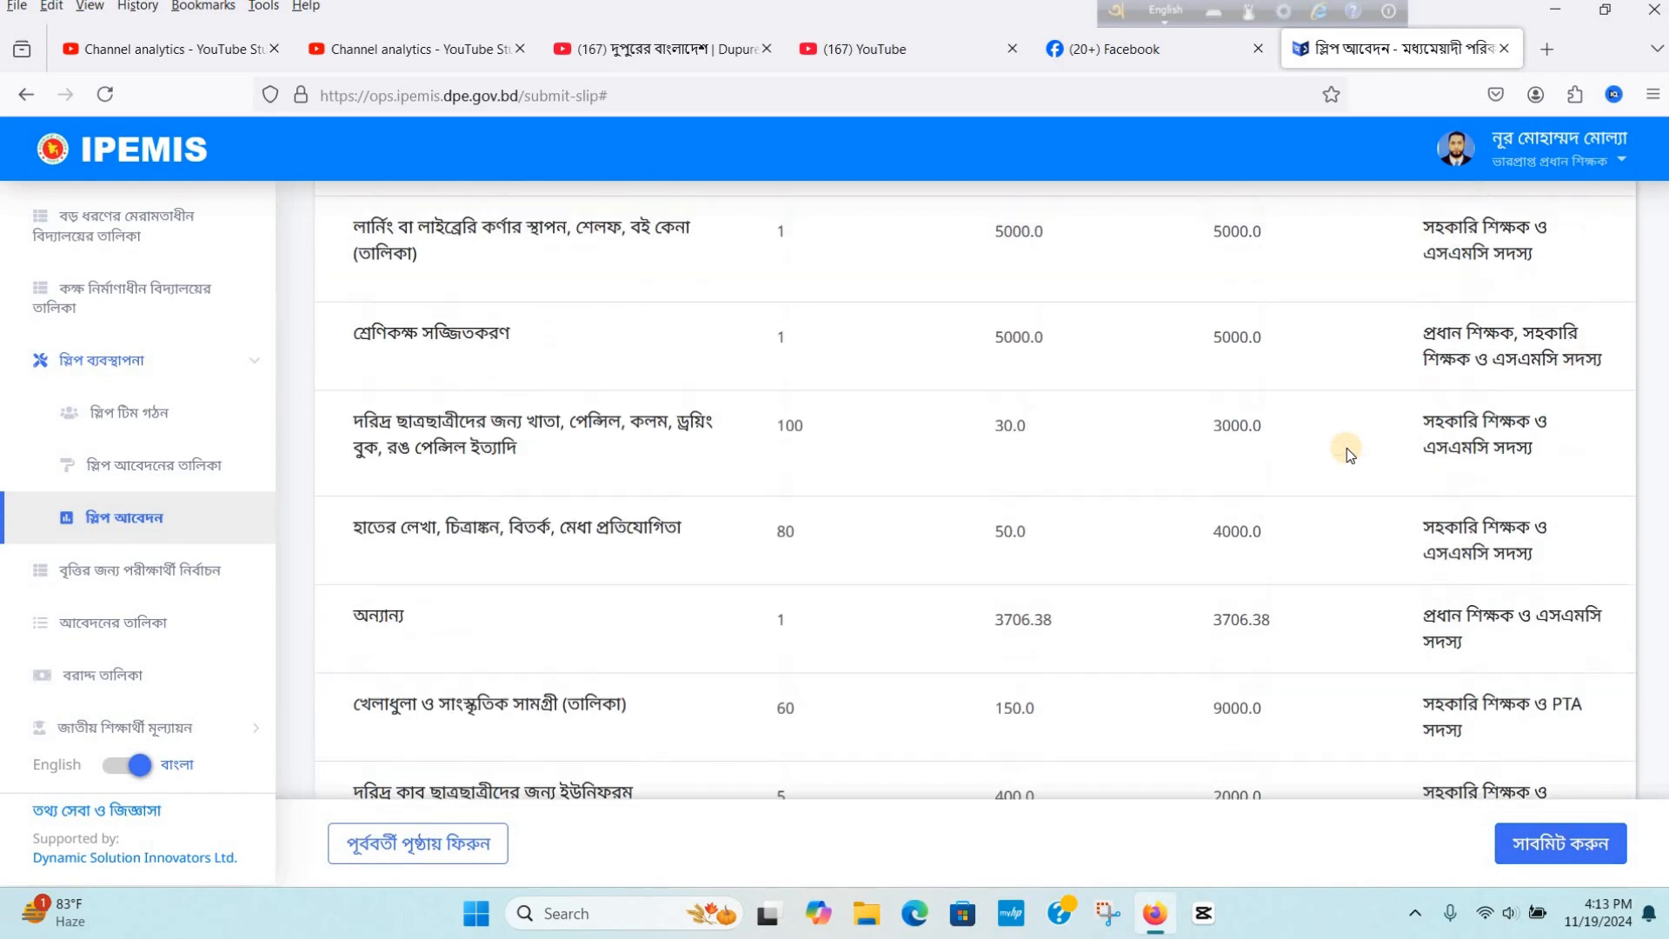
scroll(1349, 454, up, 15)
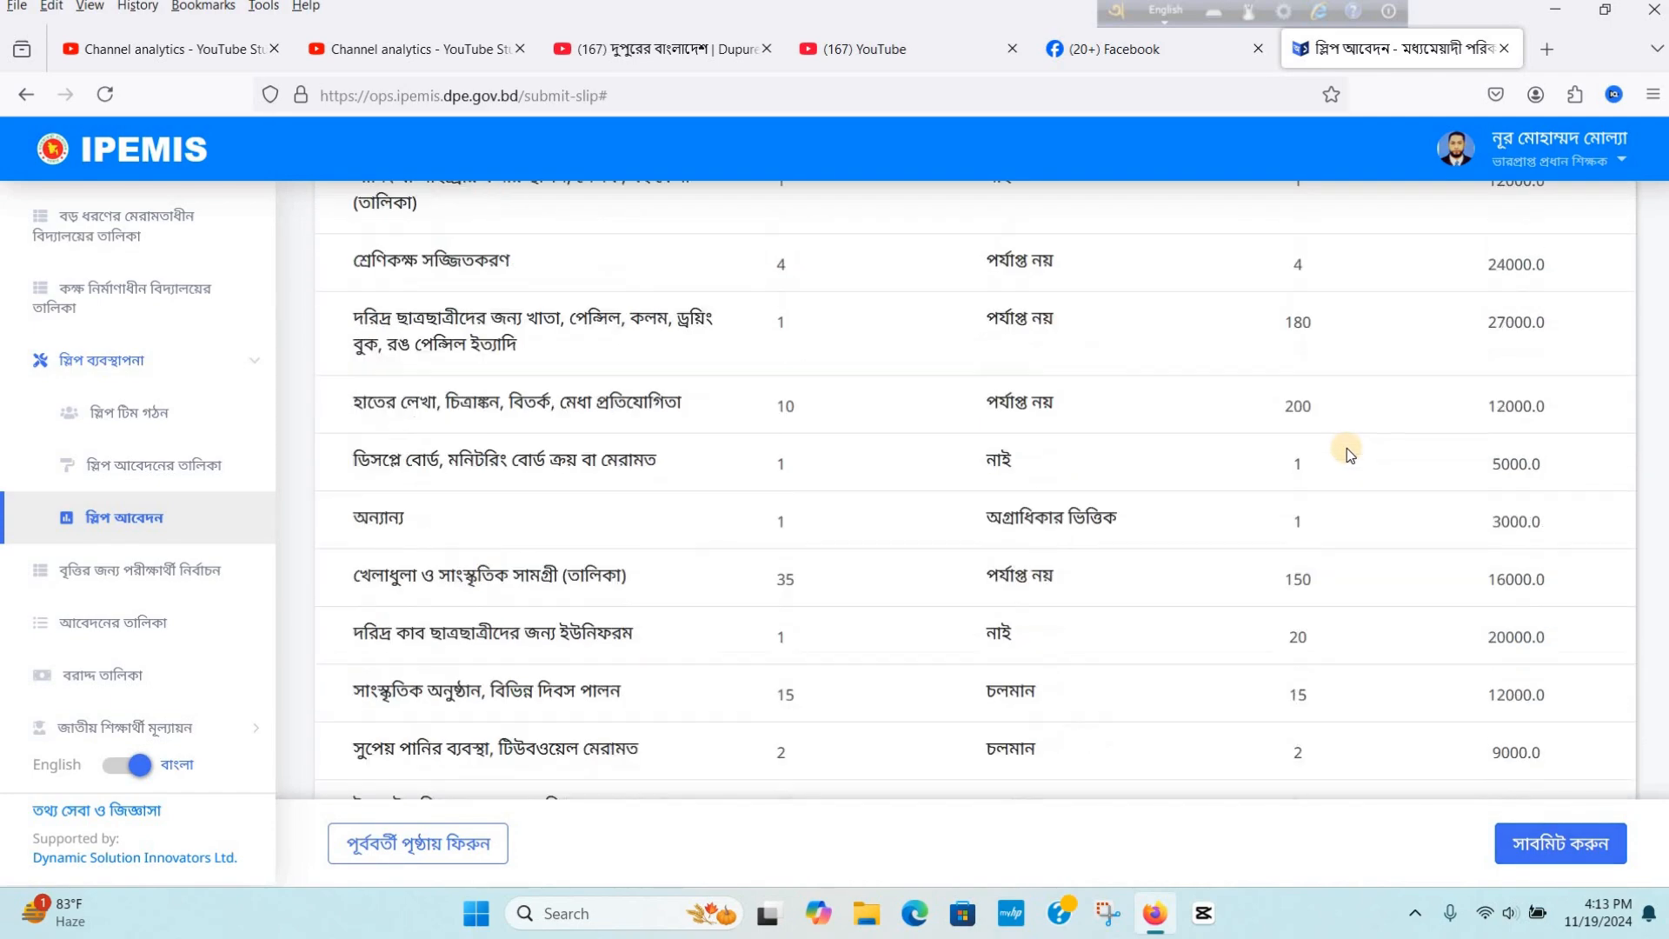
scroll(1422, 385, up, 20)
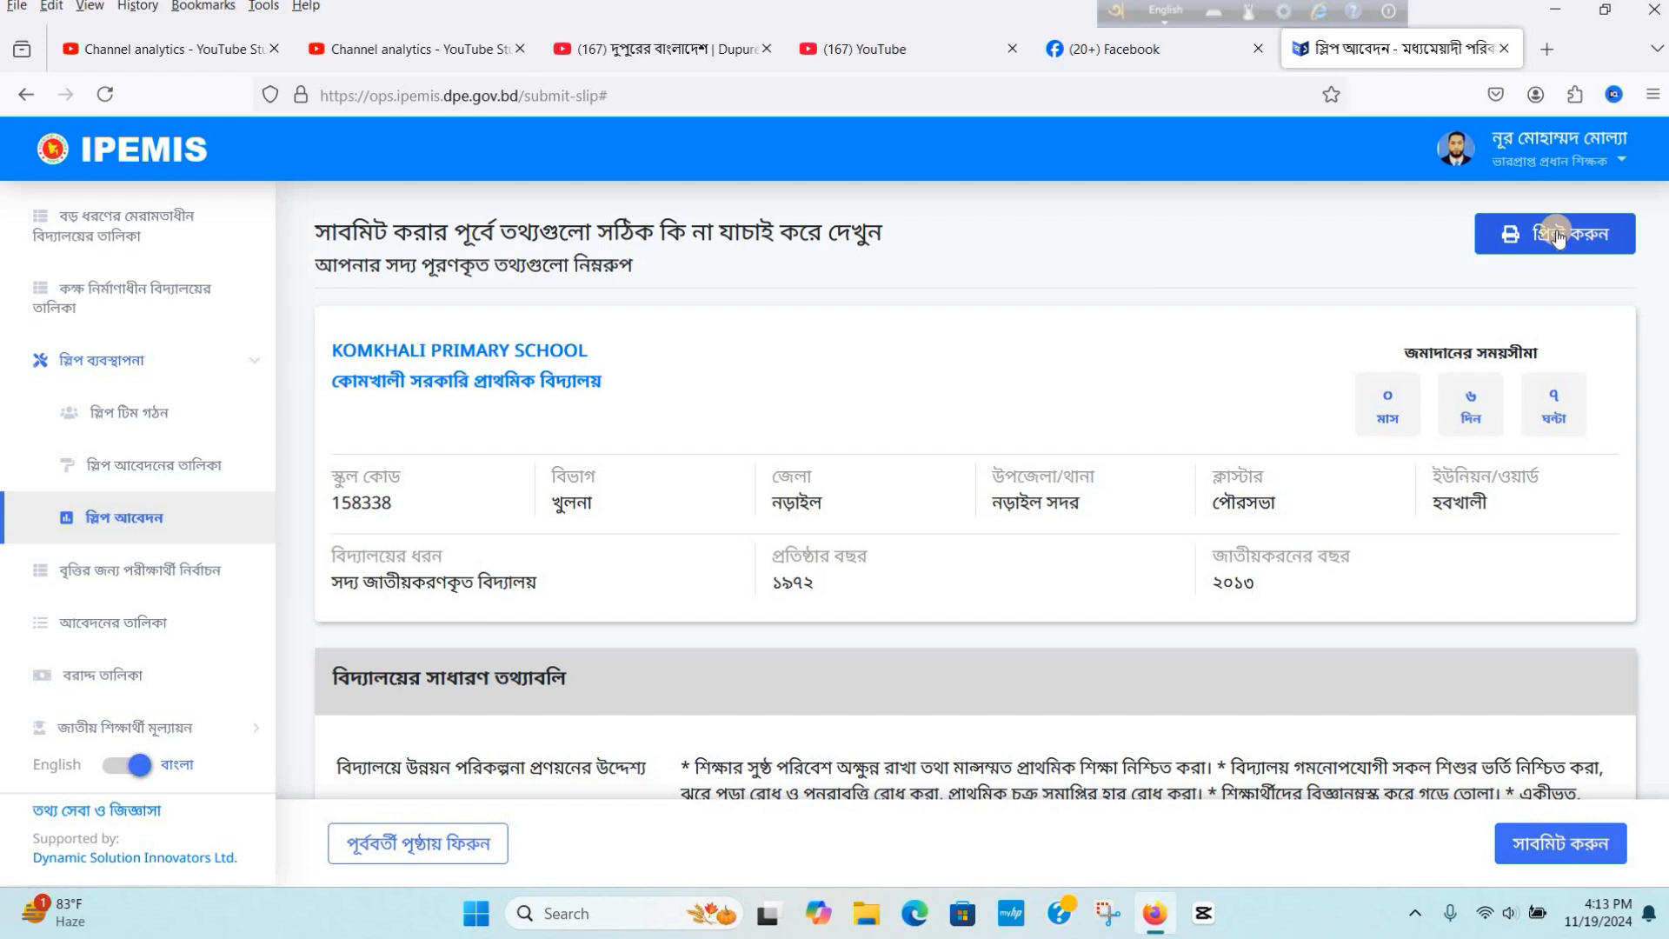
- Print the application to PDF and save it on the Desktop as স্লিপ আবেদন - মধ্যমেয়াদী পরিকল্পনা.pdf
click(1556, 234)
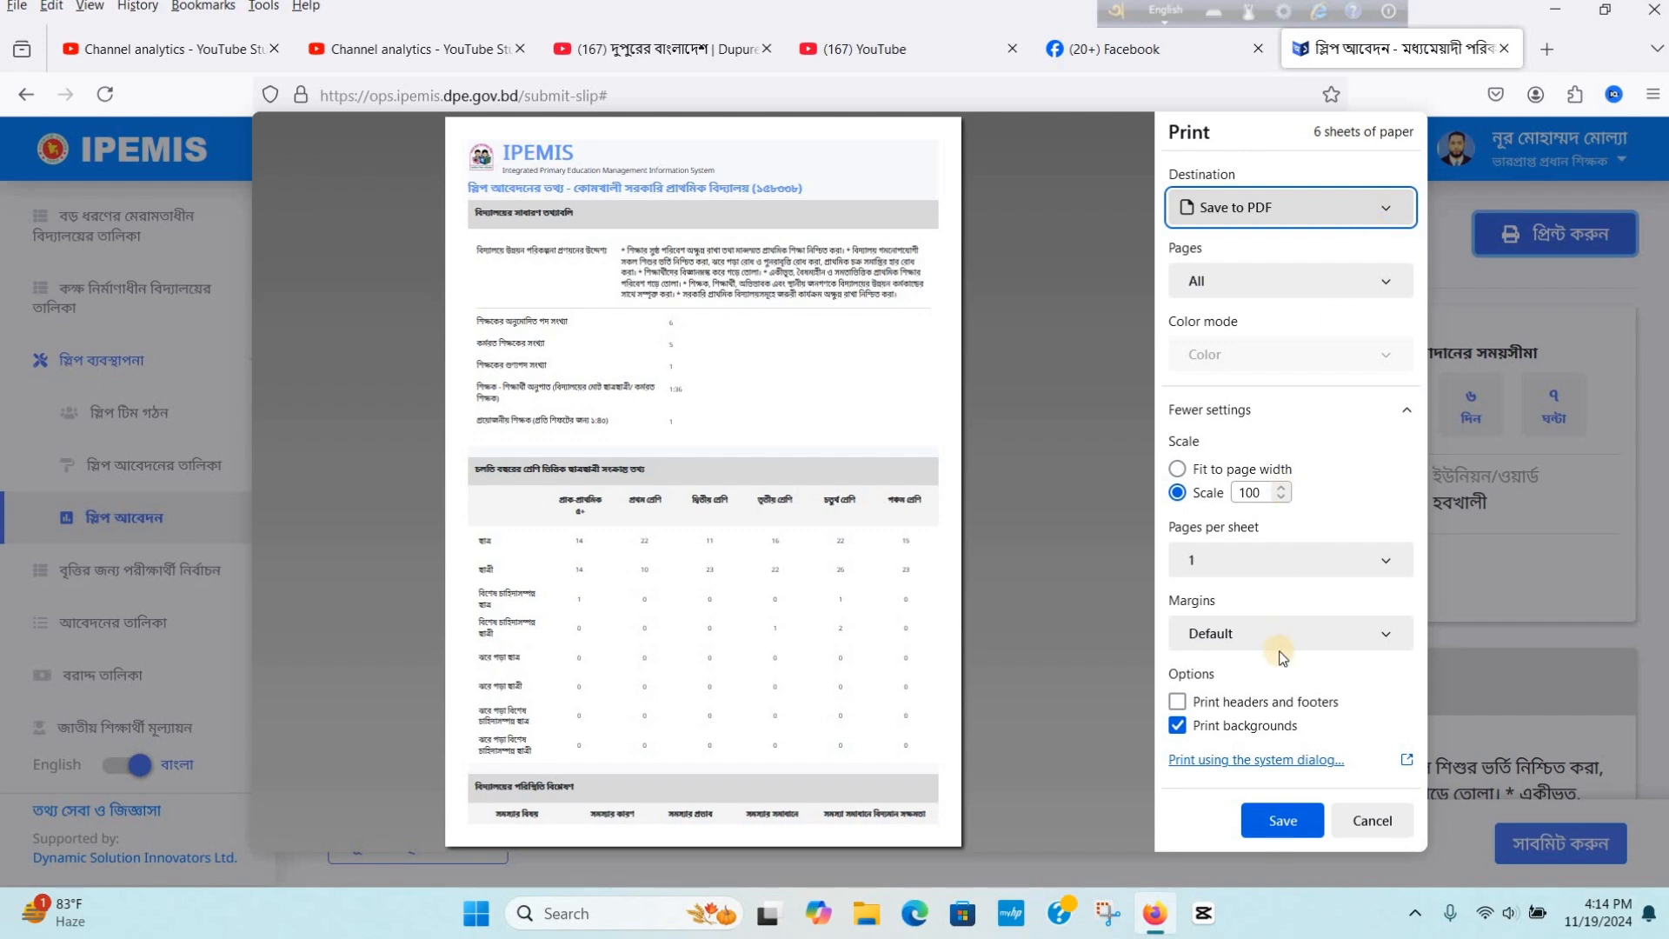
click(1297, 821)
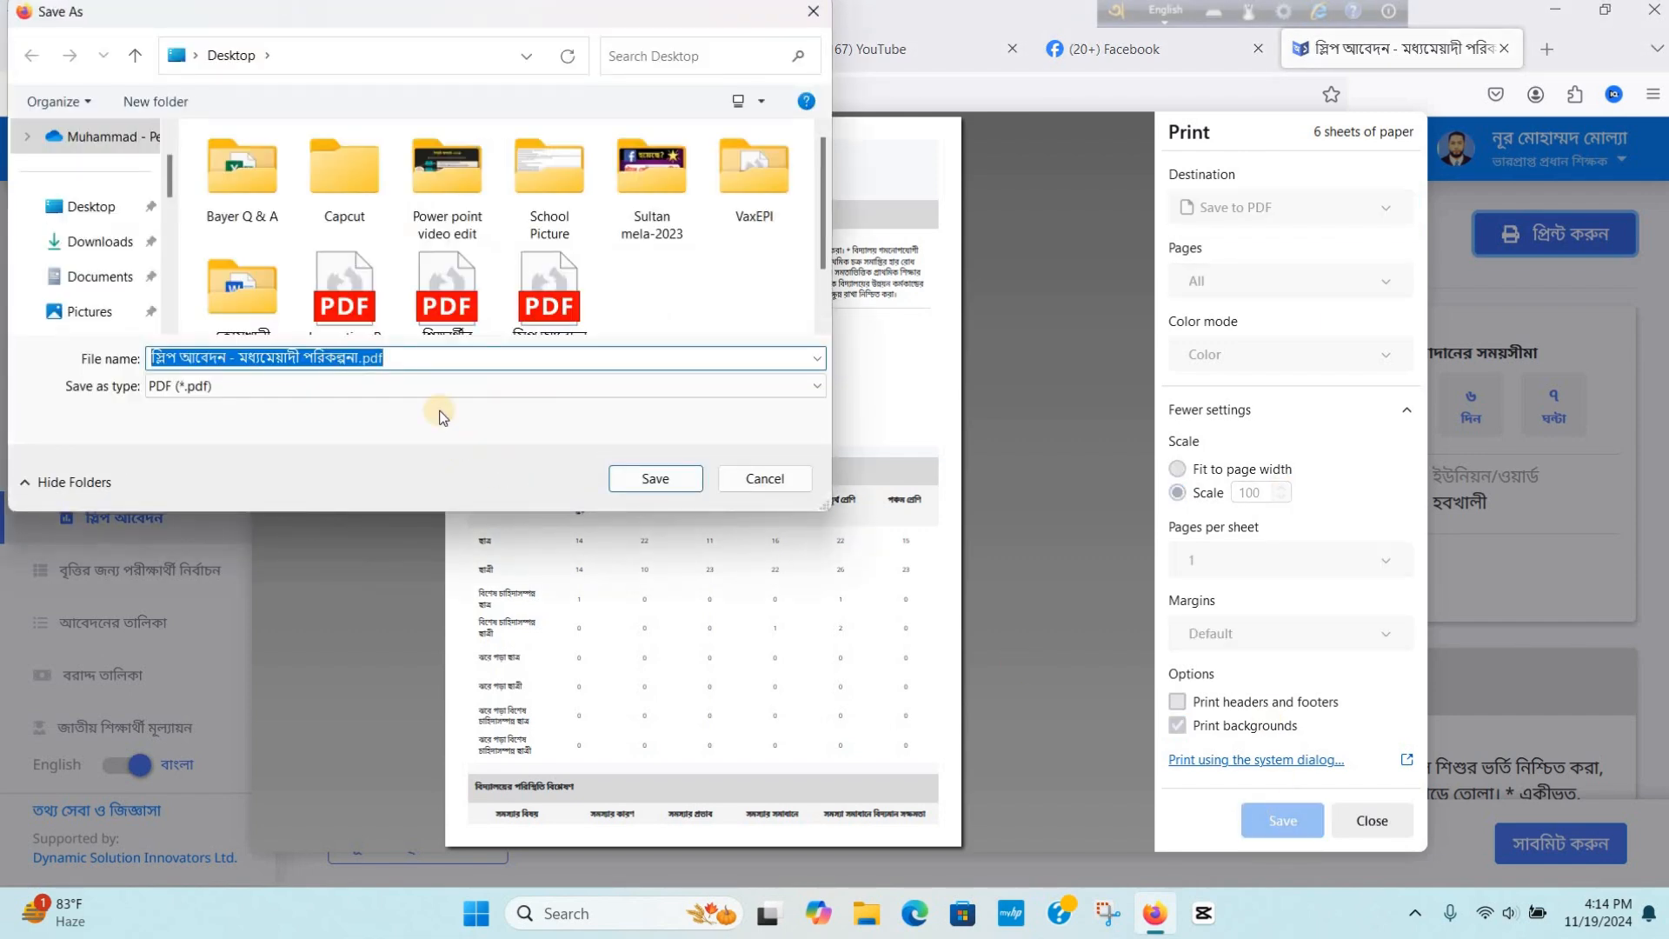
click(106, 213)
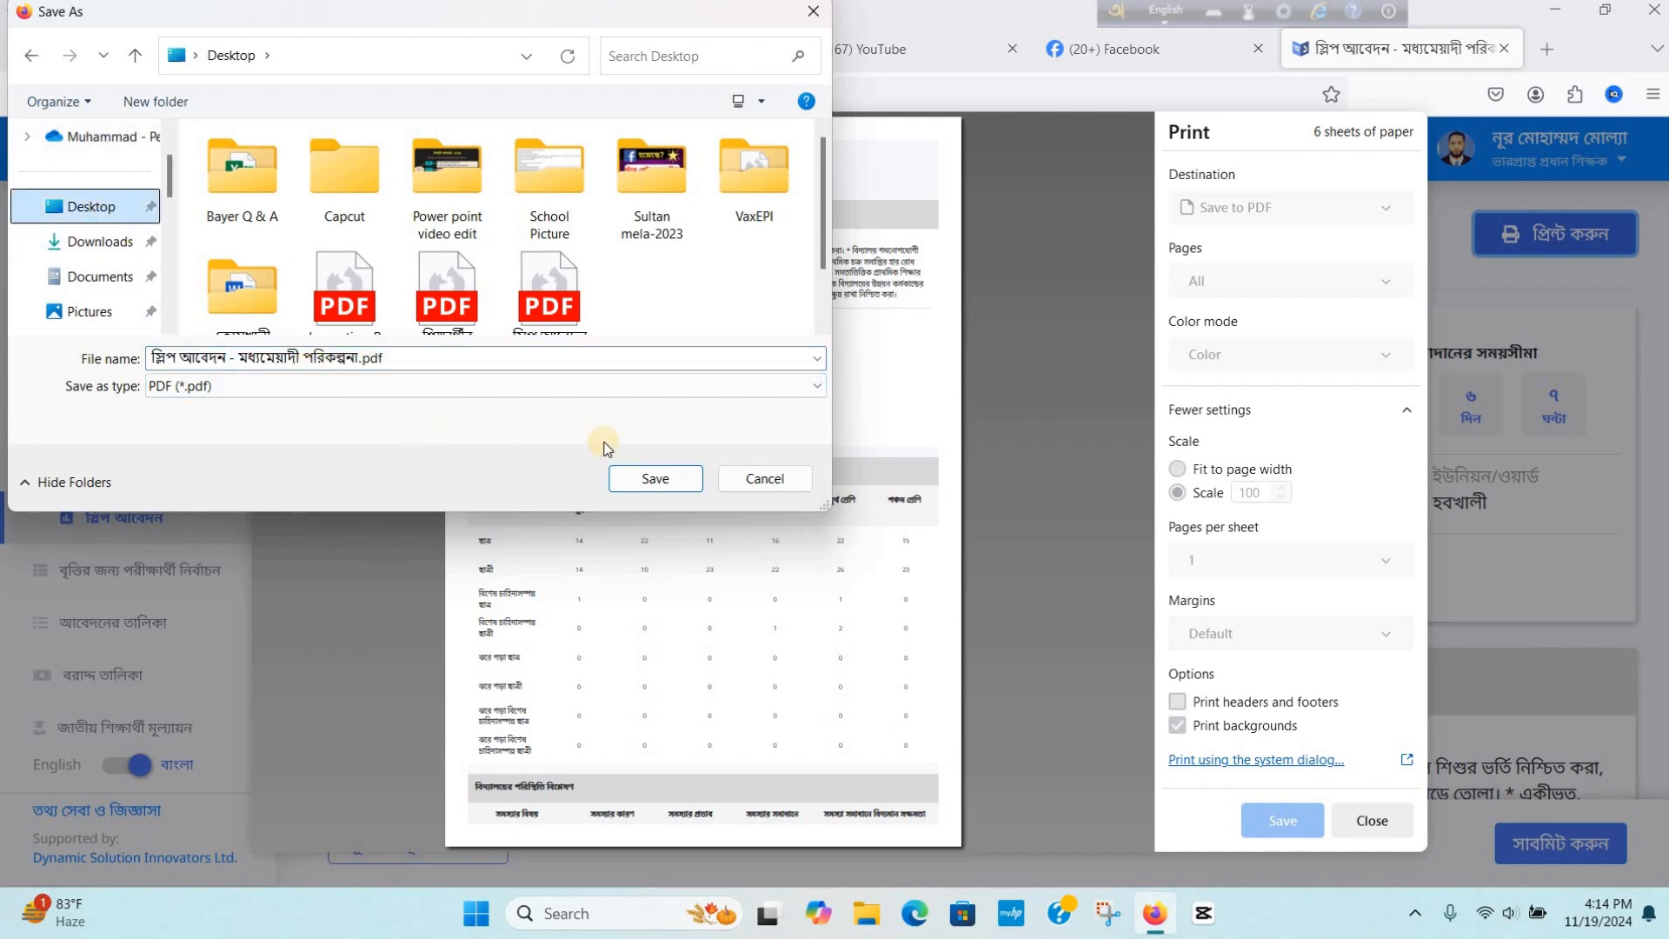
click(660, 479)
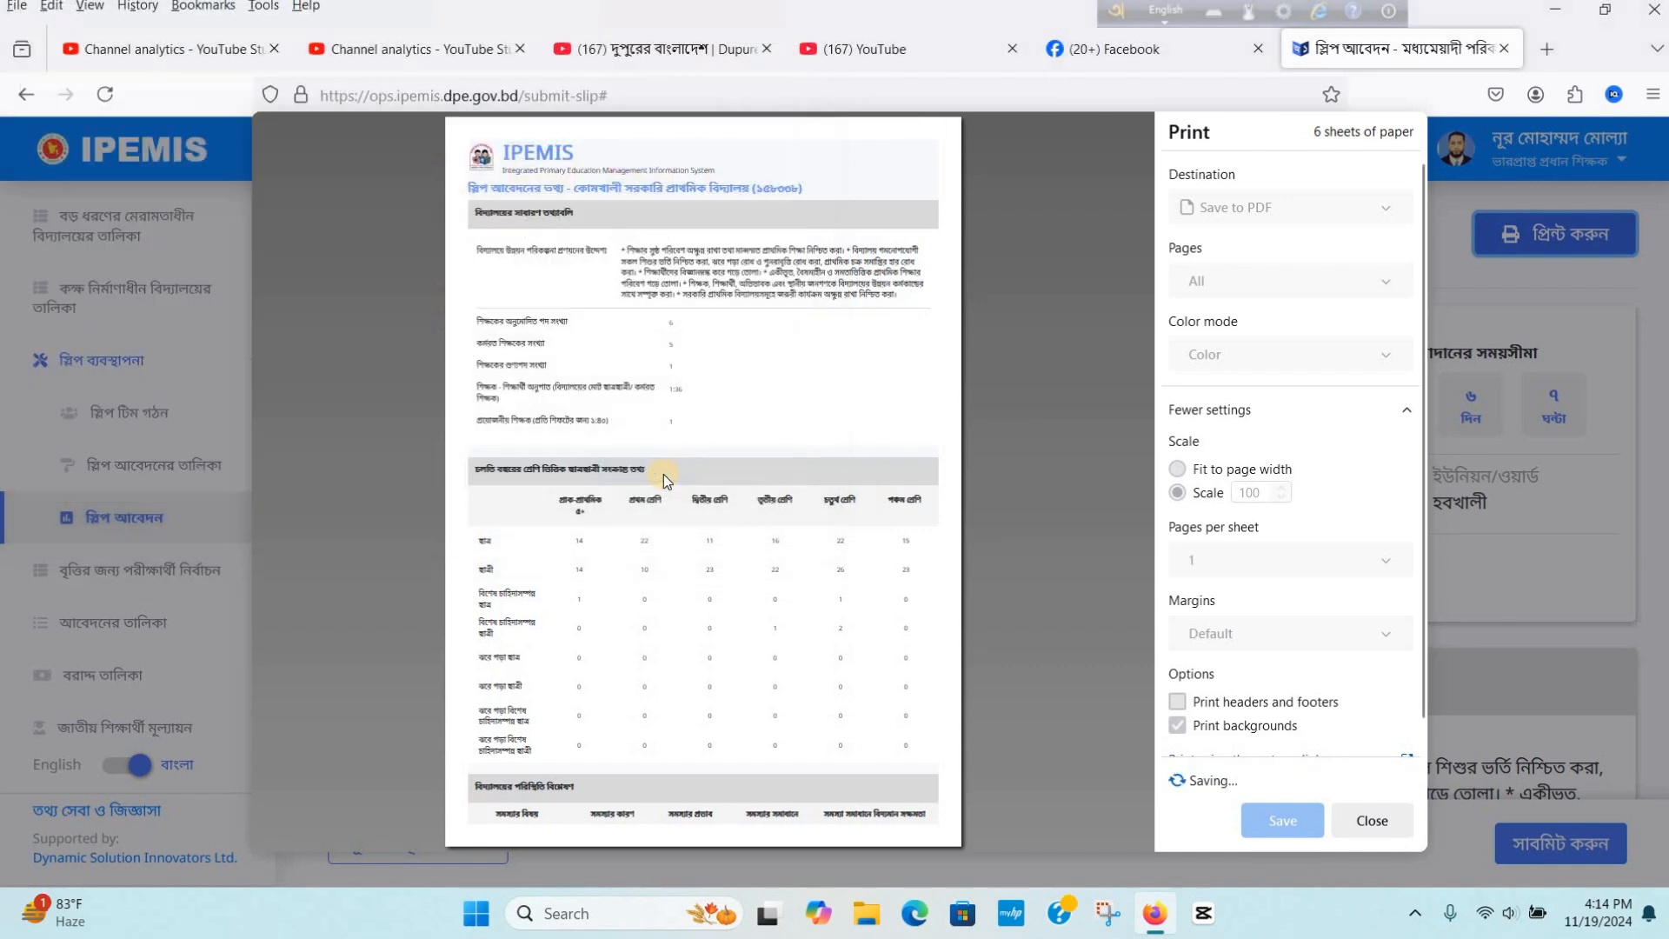